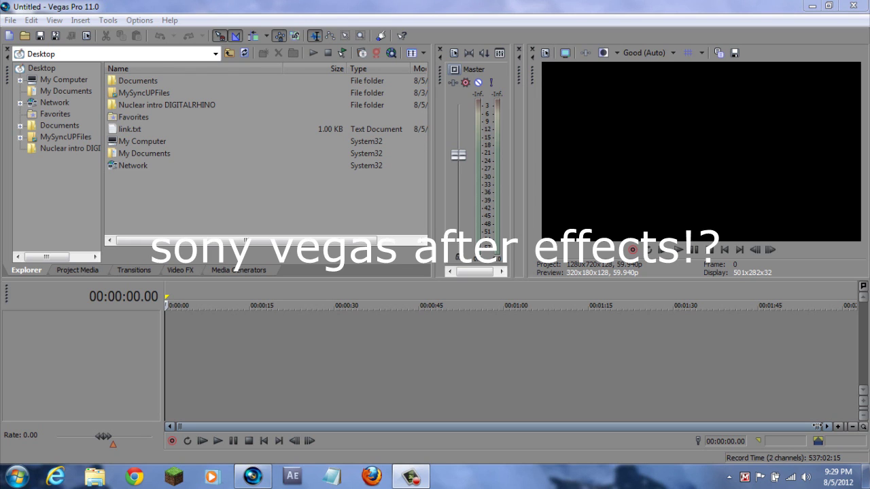
Step: Minimize Vegas and open the Nuclear intro DIGITALRHINO folder on the desktop
left_click(809, 6)
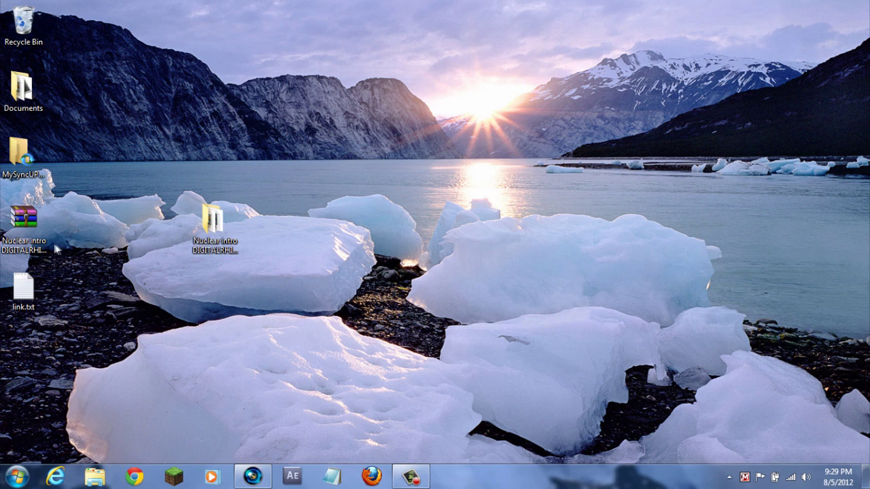
left_click(24, 221)
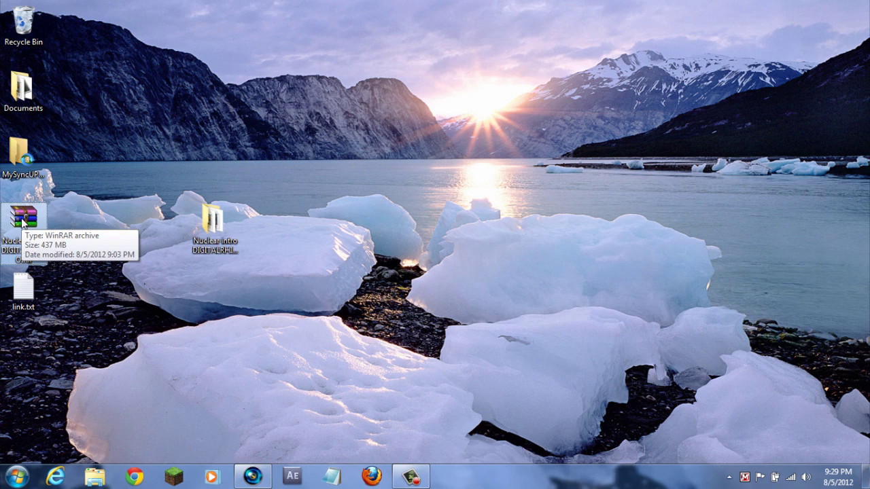
double_click(202, 224)
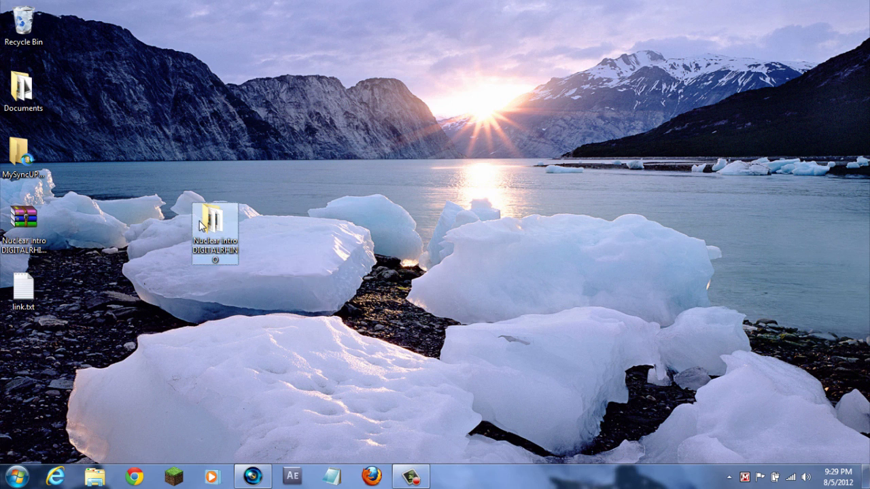
Step: Preview optical flare 2.wmv, optical flare 3.avi and Dust.avi, then close the folder and return to Vegas
left_click(253, 241)
left_click(293, 242)
left_click(236, 168)
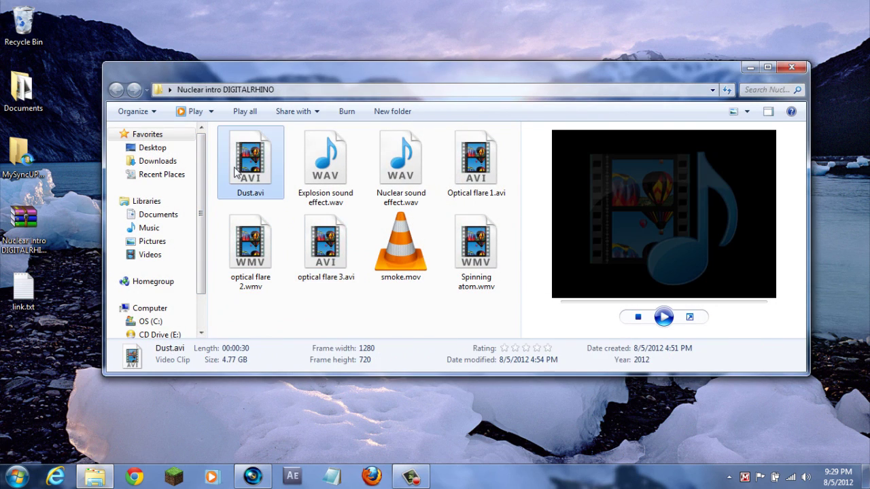
left_click(435, 179)
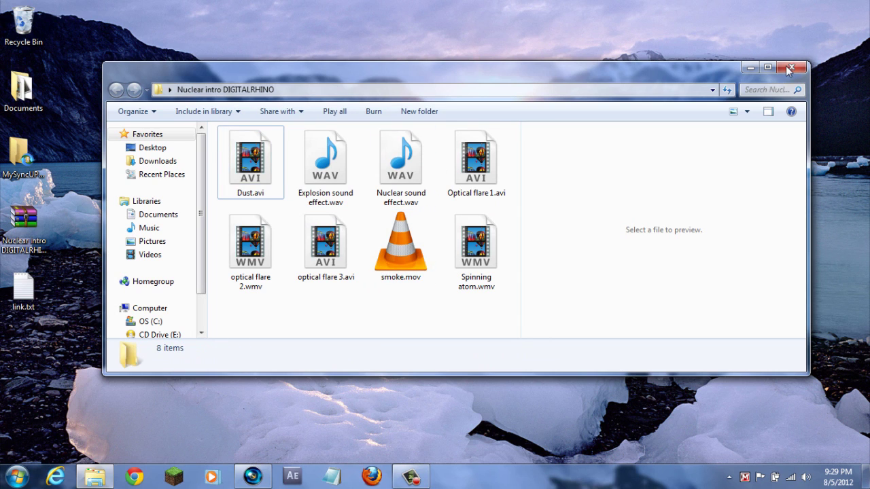
left_click(790, 68)
left_click(253, 475)
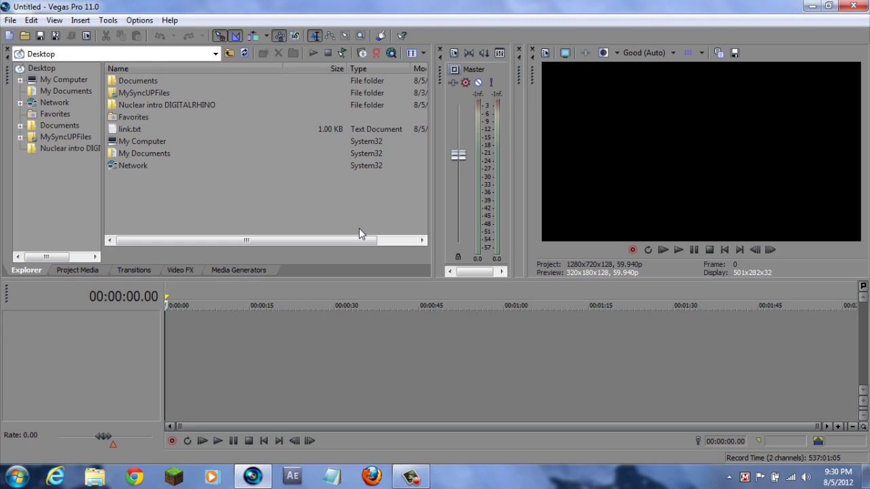
Step: Drag Spinning atom.wmv to the start of the timeline and delete its audio track
double_click(177, 109)
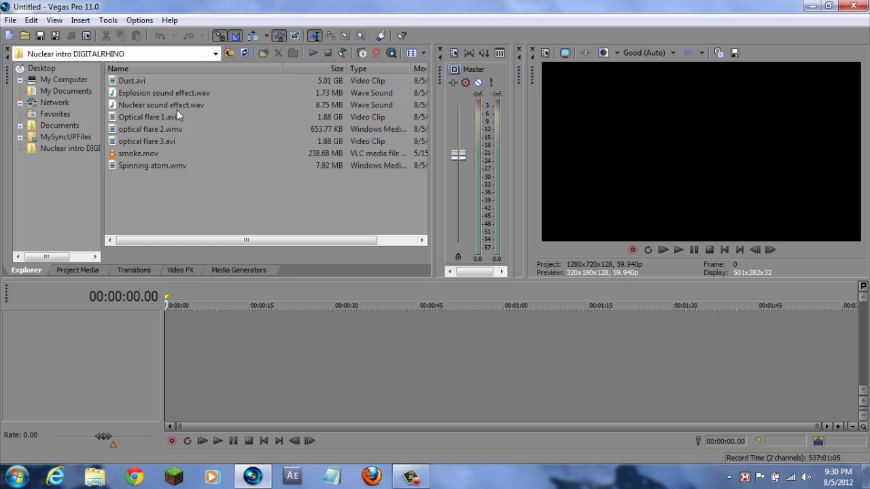
left_click(157, 165)
left_click_drag(148, 165, 127, 346)
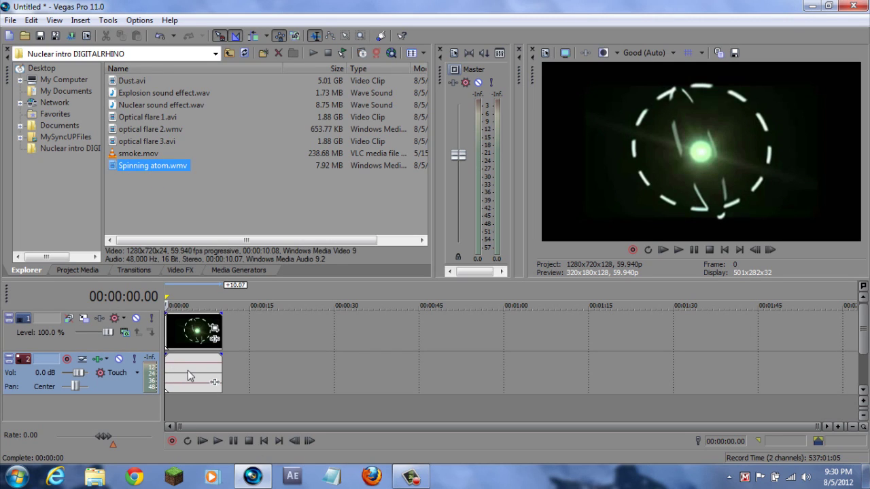
right_click(44, 385)
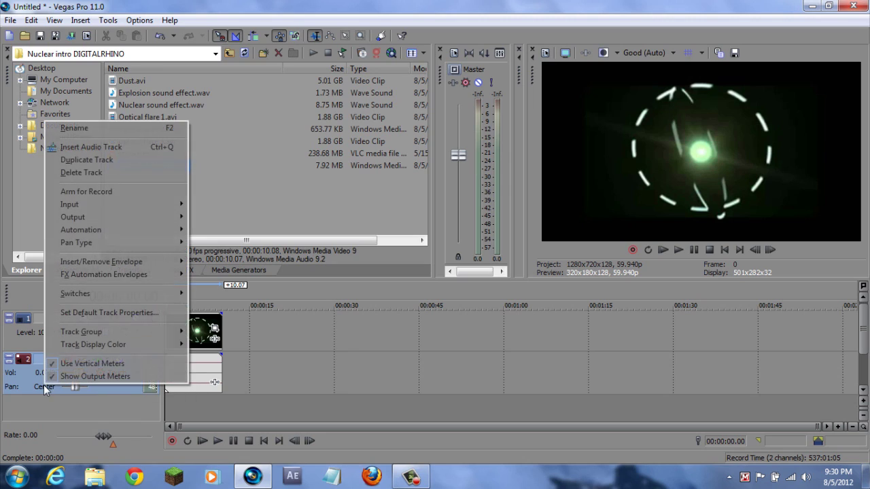
left_click(94, 172)
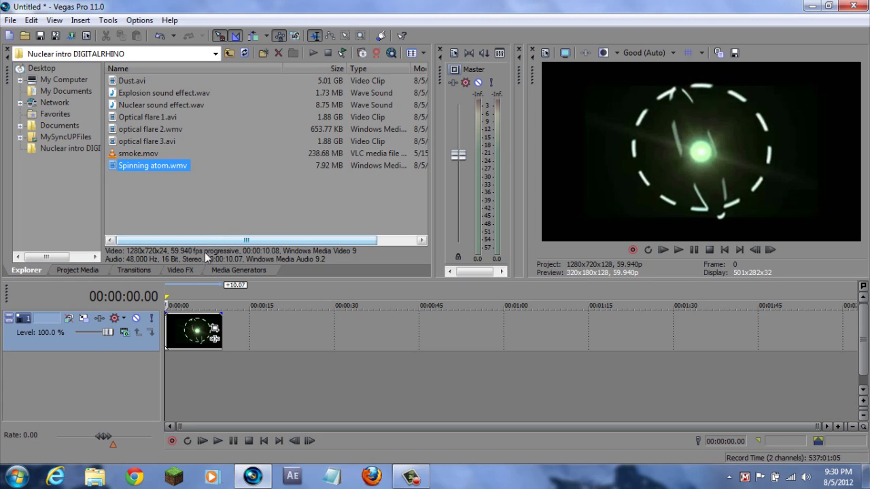
Step: Apply the Color Corrector Default preset to the Spinning atom clip
left_click(186, 271)
left_click(83, 191)
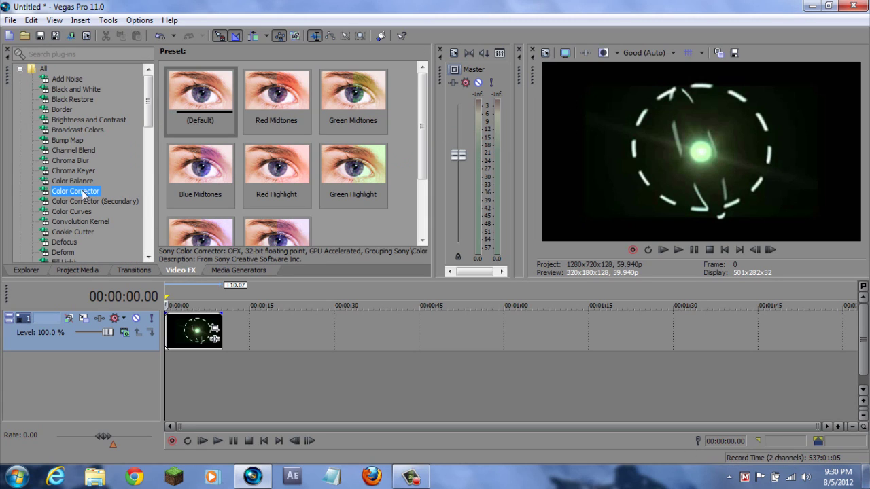
left_click_drag(199, 90, 198, 318)
Step: Tint the midtones red (Mid 107.48, 1.000), then switch the Color Corrector off
left_click(189, 296)
left_click(170, 255)
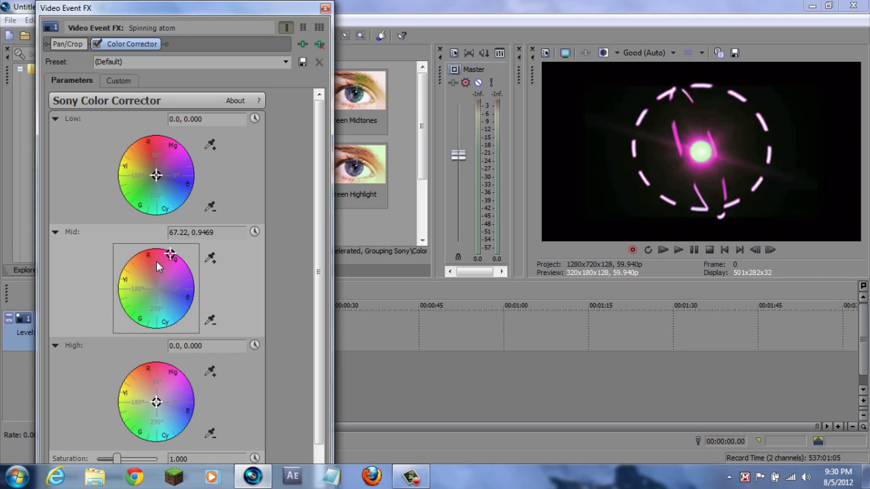
left_click(148, 259)
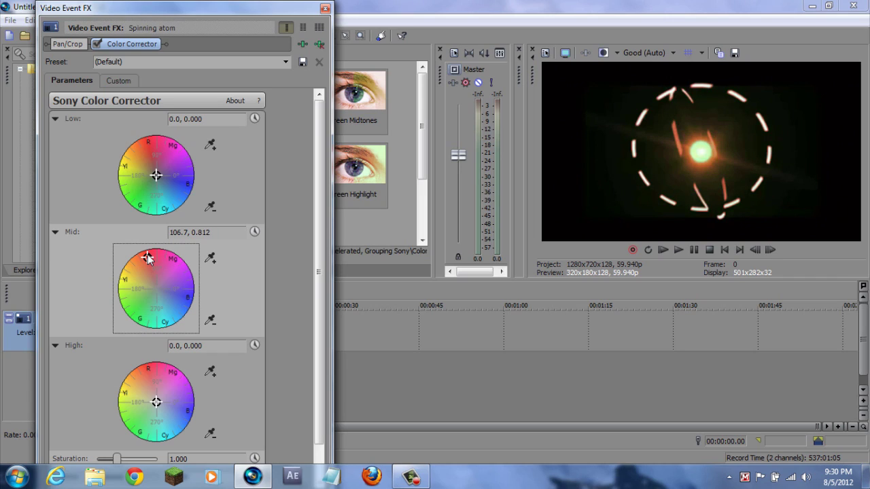
left_click_drag(148, 257, 144, 250)
left_click(95, 45)
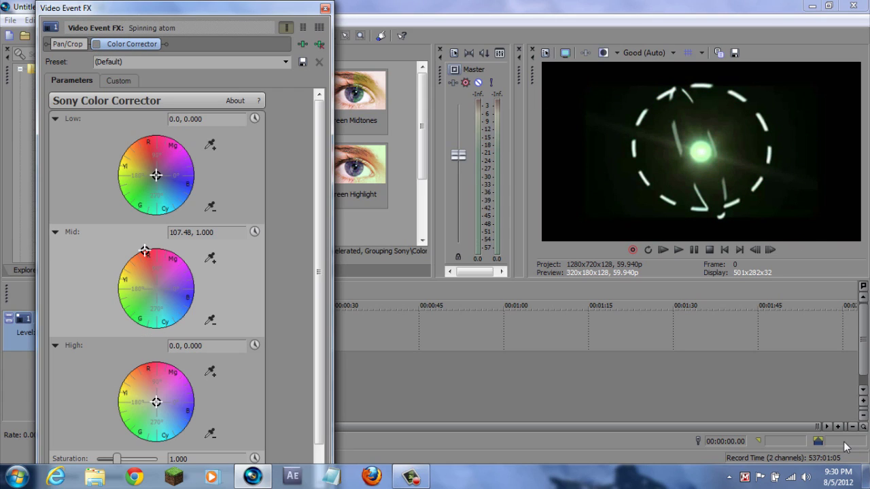
left_click(325, 8)
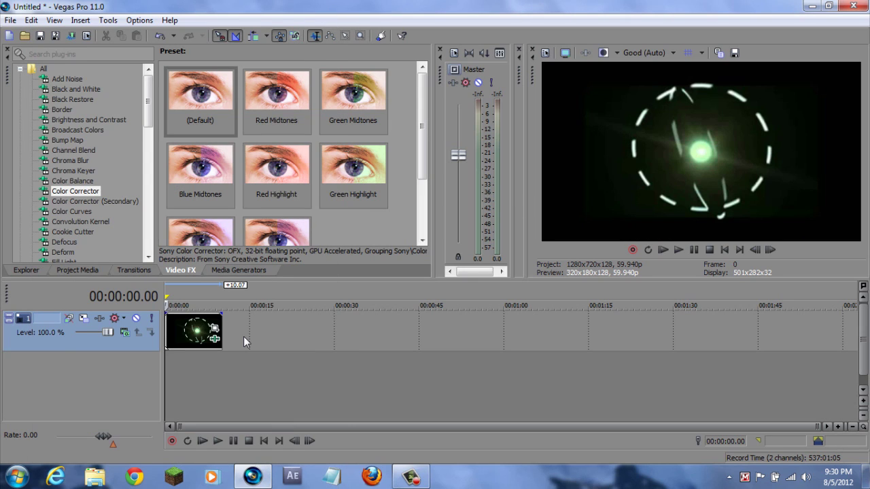
Step: Enlarge the atom clip's Pan/Crop frame to about 6844 × 3850 so the atom shrinks
left_click(549, 56)
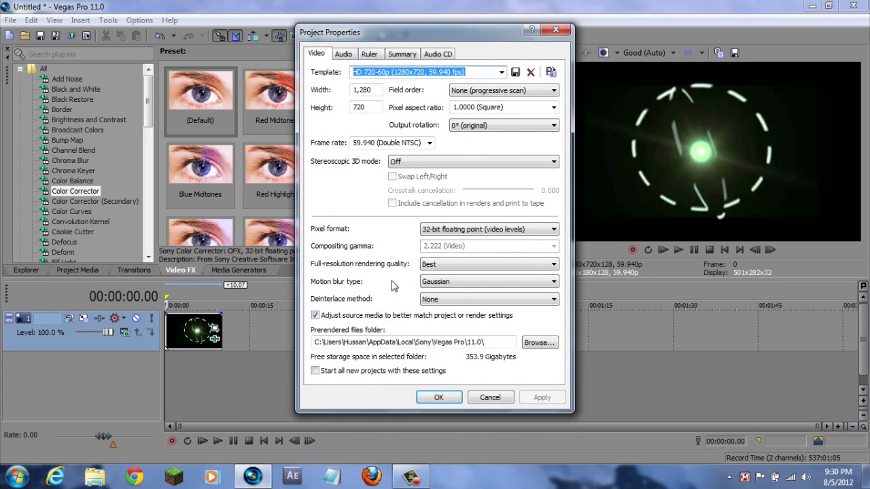
left_click(556, 29)
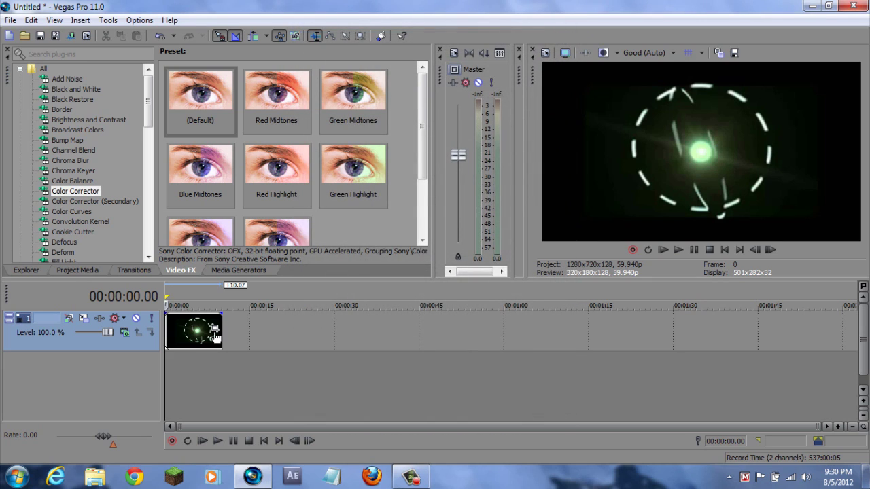
left_click(215, 330)
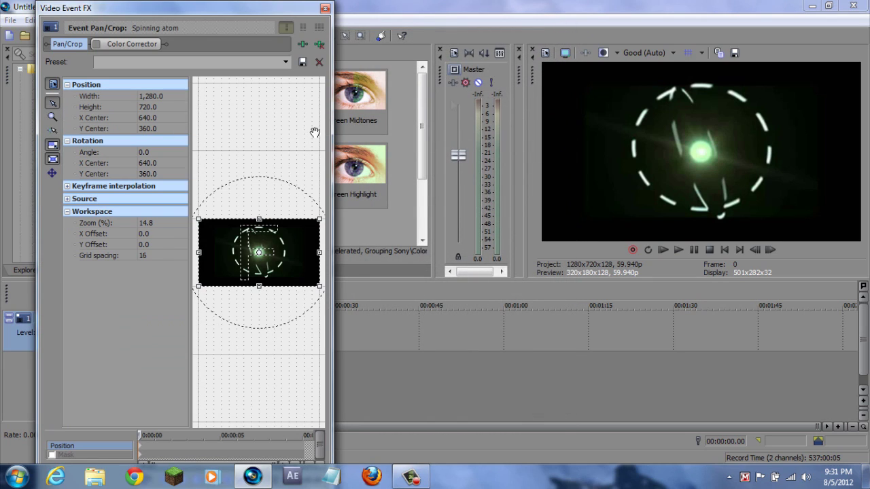
left_click_drag(334, 113, 756, 117)
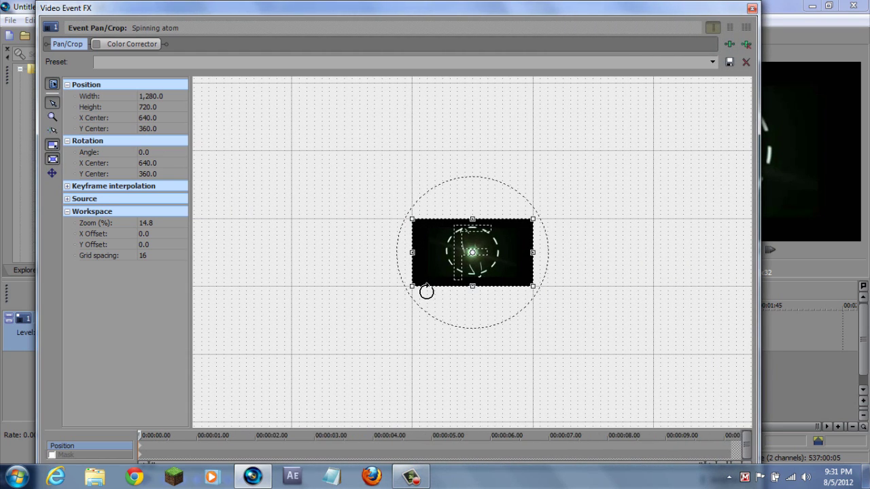
left_click_drag(408, 289, 167, 437)
left_click_drag(680, 13, 507, 73)
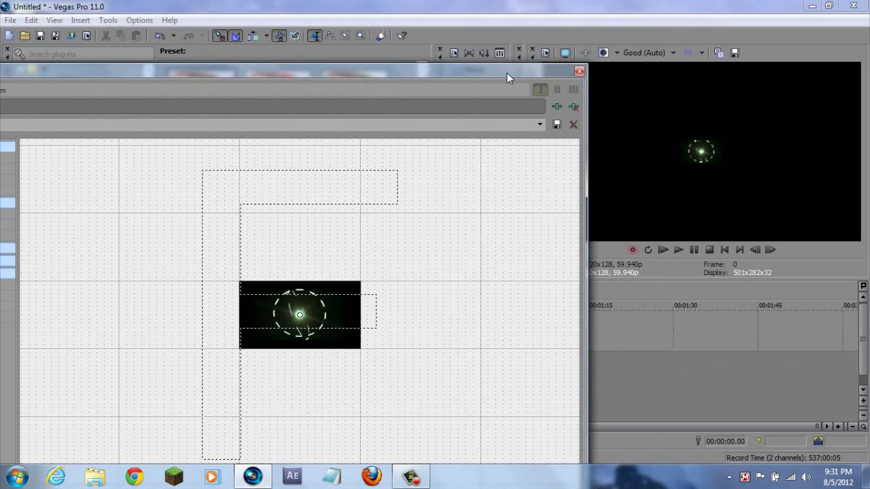
left_click(579, 71)
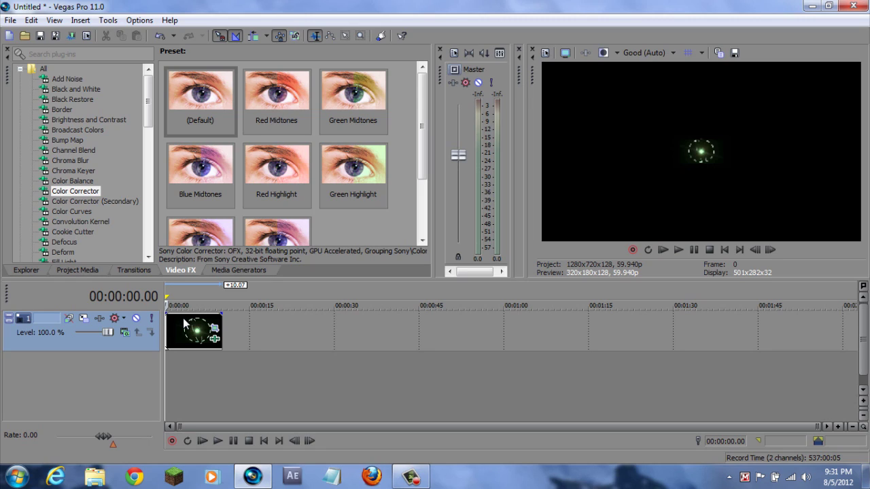
left_click(23, 270)
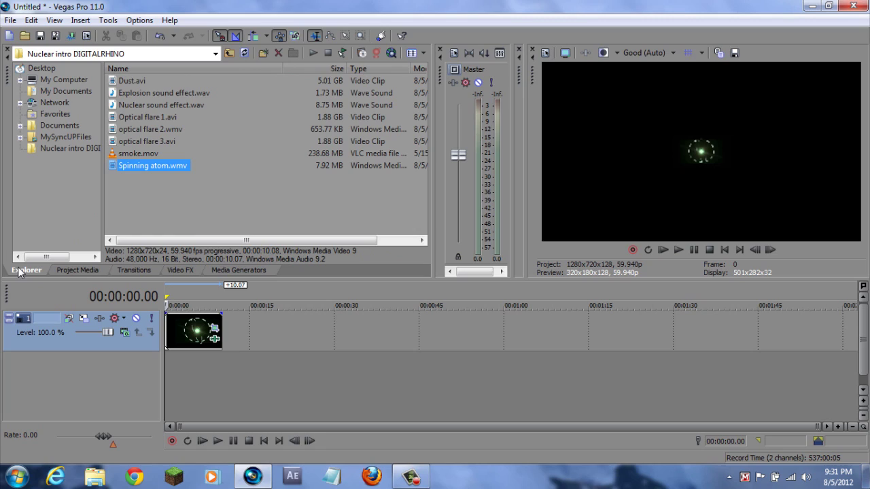
Step: Trim the atom clip to under 3 seconds and play it back
left_click(219, 328)
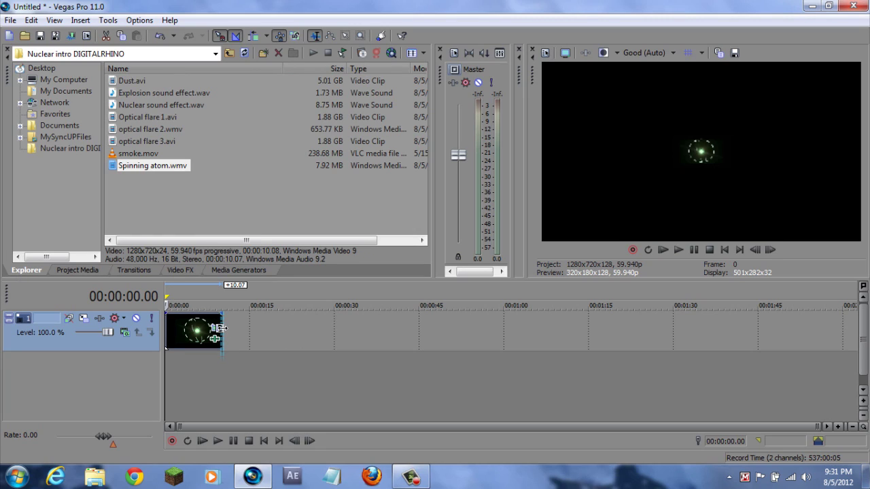
left_click_drag(219, 328, 173, 332)
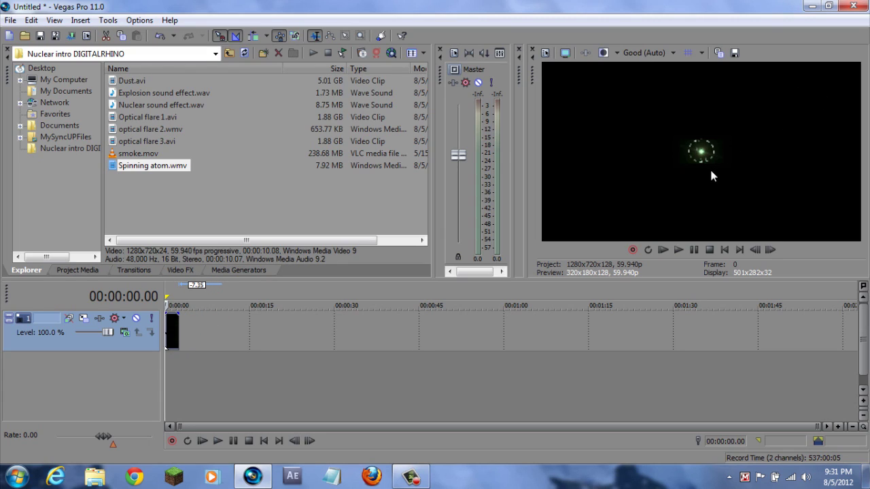
left_click(217, 440)
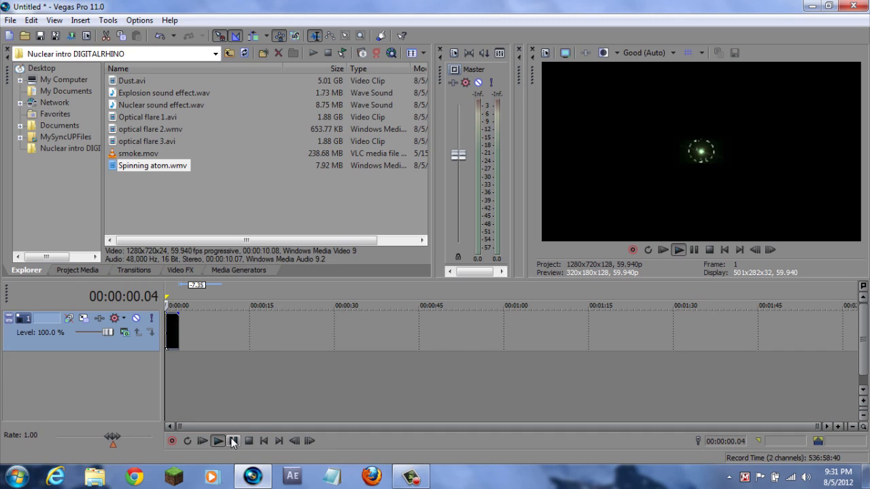
left_click(233, 441)
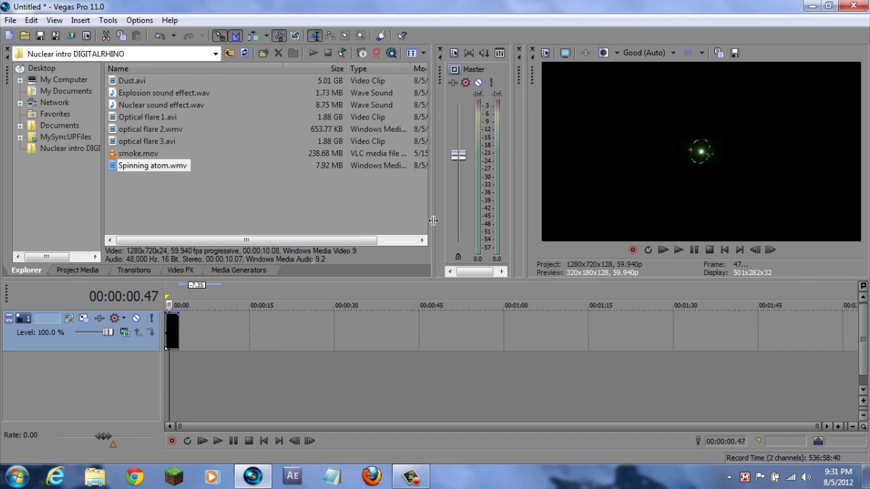
left_click(180, 321)
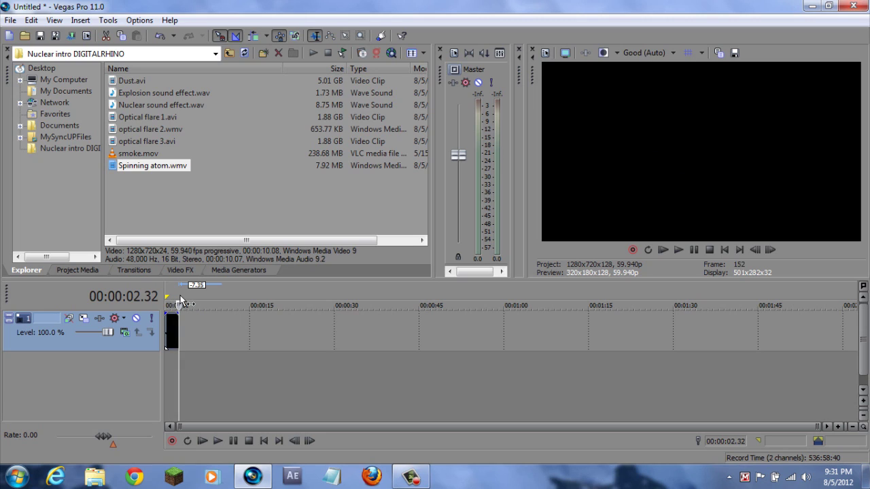
Step: Copy the atom clip and paste a second copy at 00:00:05.04
right_click(168, 331)
left_click(197, 239)
right_click(231, 333)
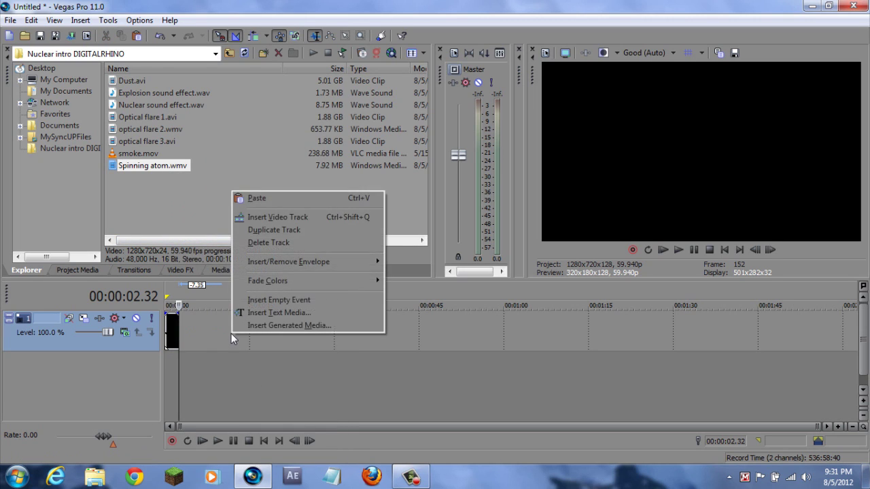
left_click(262, 199)
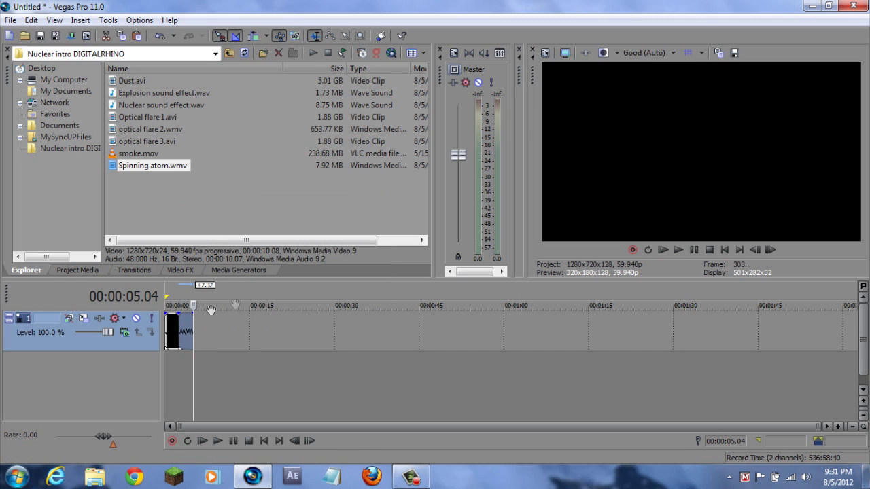
Step: Move both atom clips side by side onto a new video track 2
left_click_drag(182, 302, 172, 304)
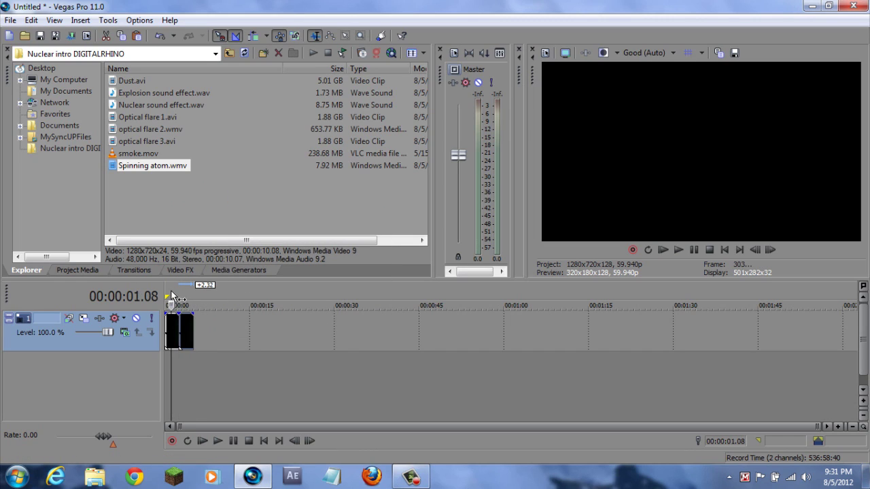
left_click_drag(818, 426, 287, 413)
left_click_drag(189, 345, 185, 374)
left_click_drag(294, 367, 294, 367)
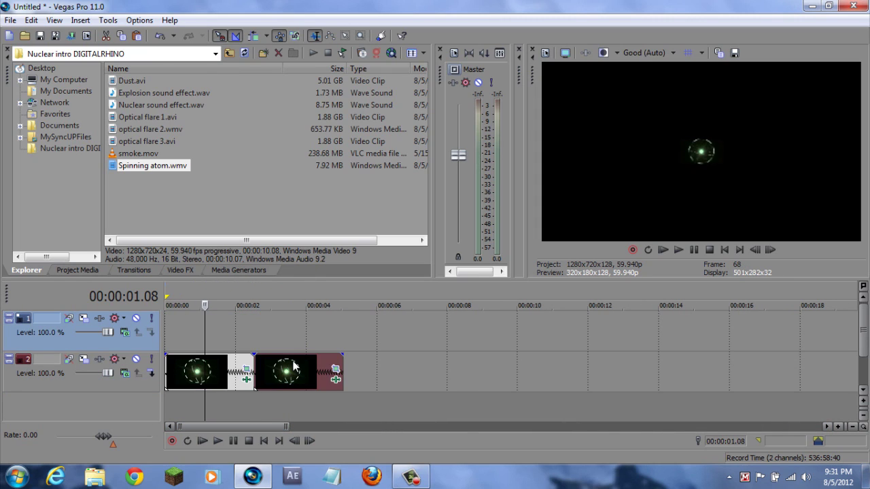
Step: Add Optical flare 1.avi to track 1, trim it to about 4 seconds, and set compositing to Add
left_click(154, 118)
left_click_drag(256, 292, 151, 336)
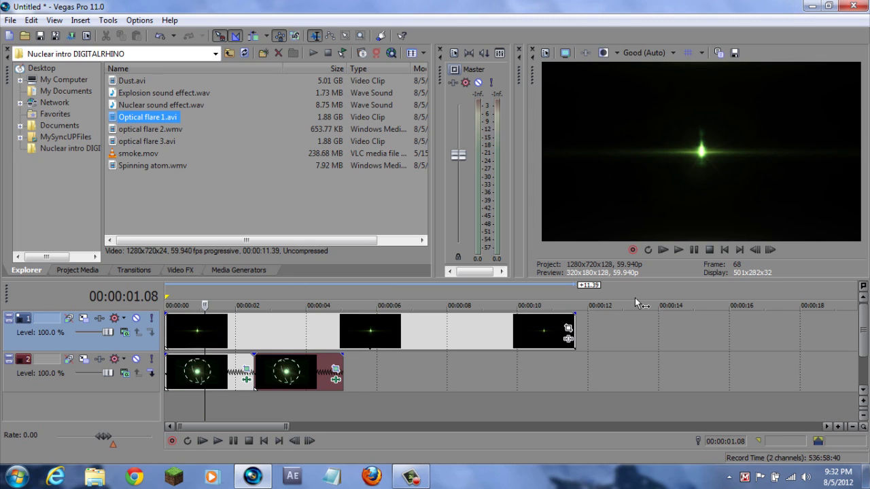
left_click_drag(575, 326, 316, 330)
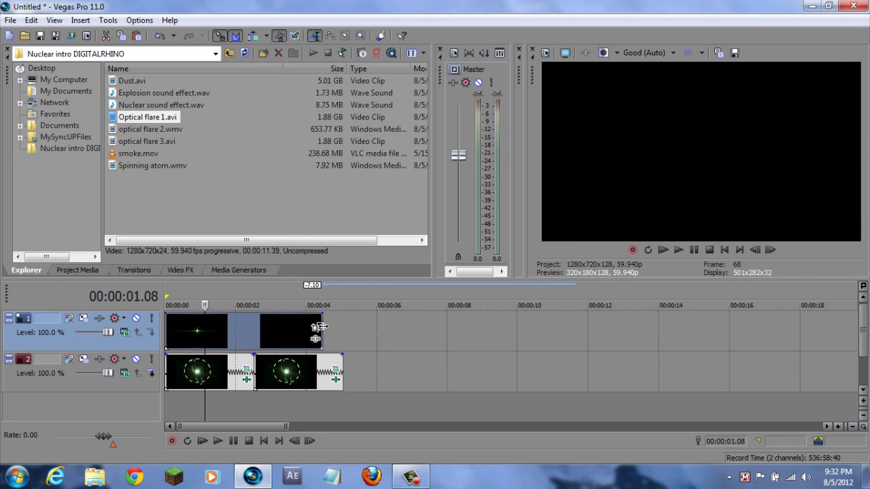
left_click(128, 334)
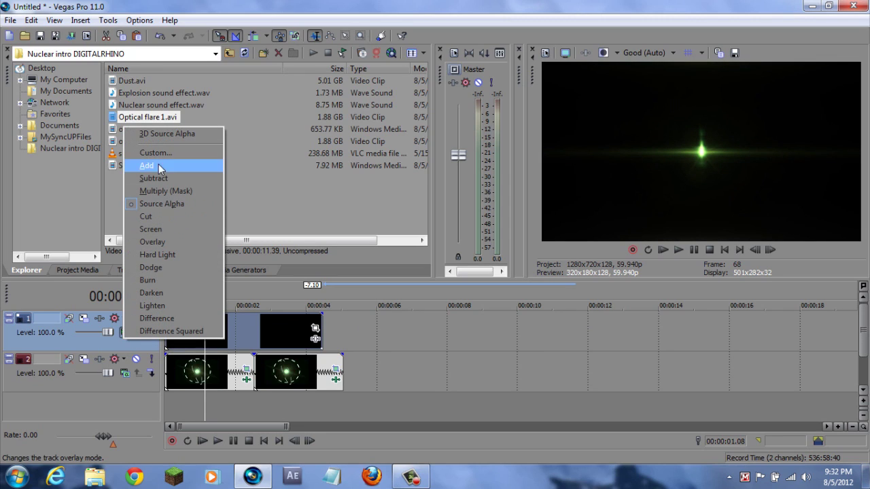
left_click(150, 163)
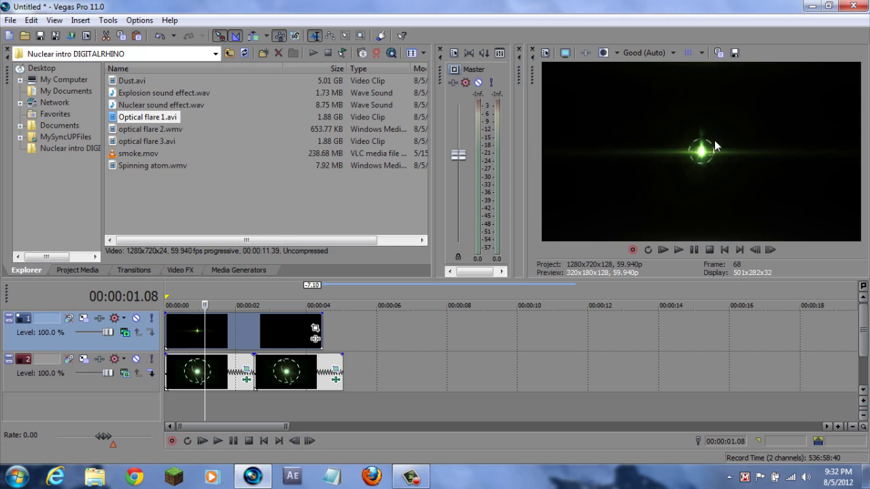
left_click(264, 440)
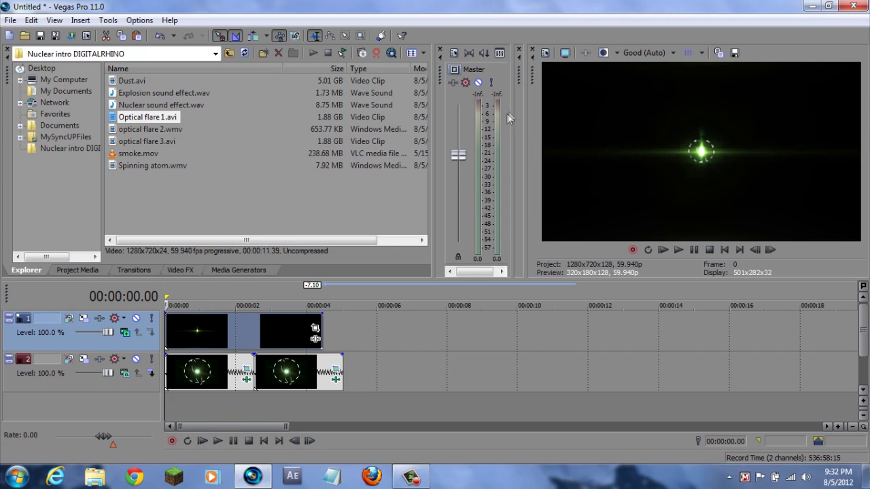
Step: Set preview quality to Preview (Auto) and play the composite to 00:00:03.02
left_click(654, 54)
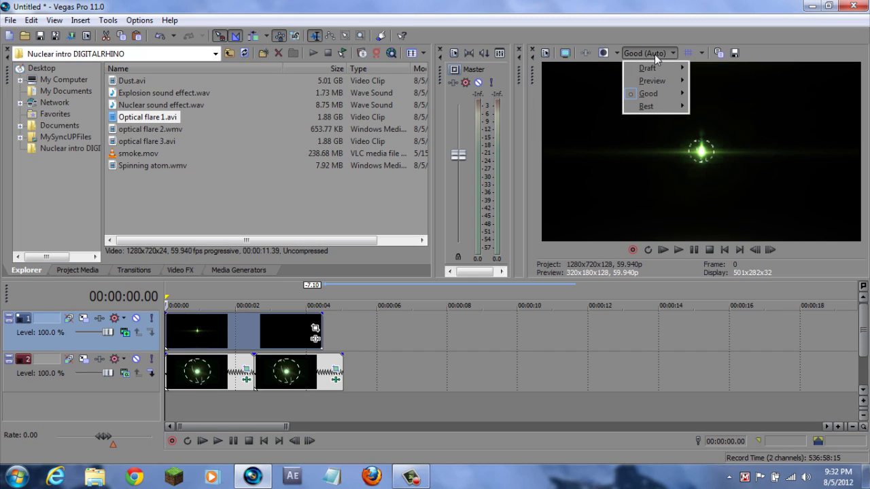
mouse_move(657, 81)
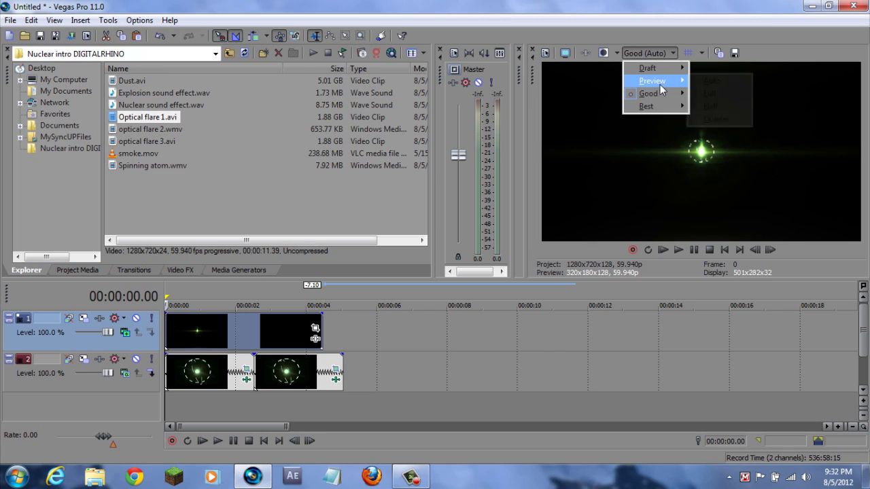
left_click(694, 83)
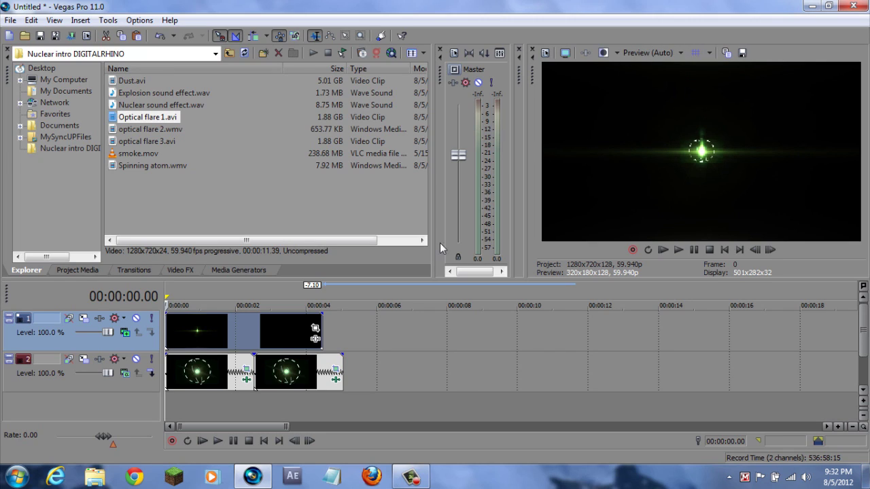
left_click(218, 441)
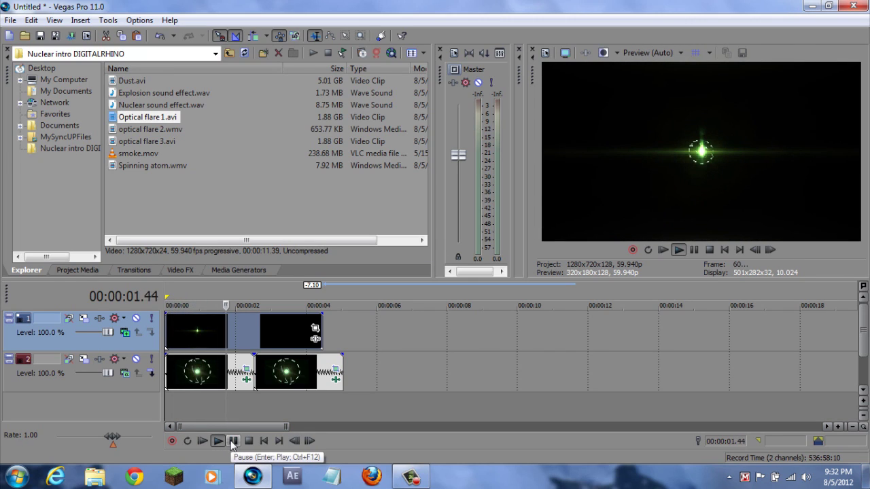
left_click(233, 441)
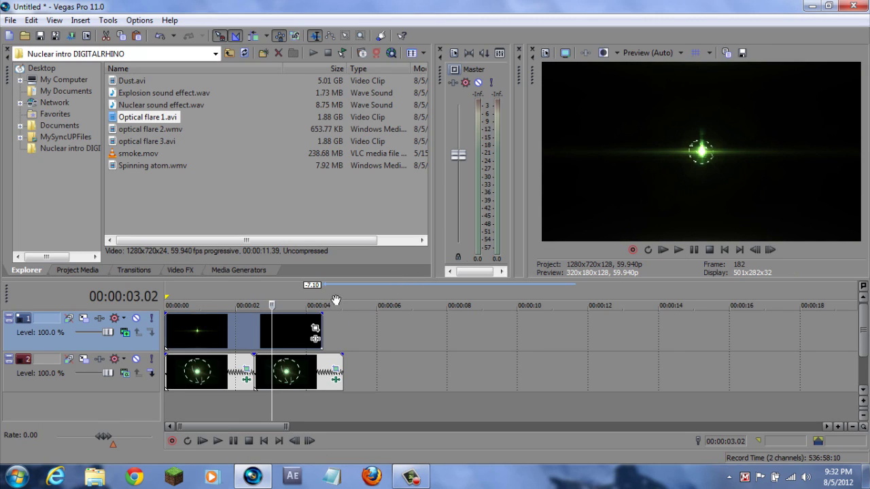
Step: Drag Nuclear sound effect.wav from the file list onto the timeline
left_click(167, 118)
left_click(162, 106)
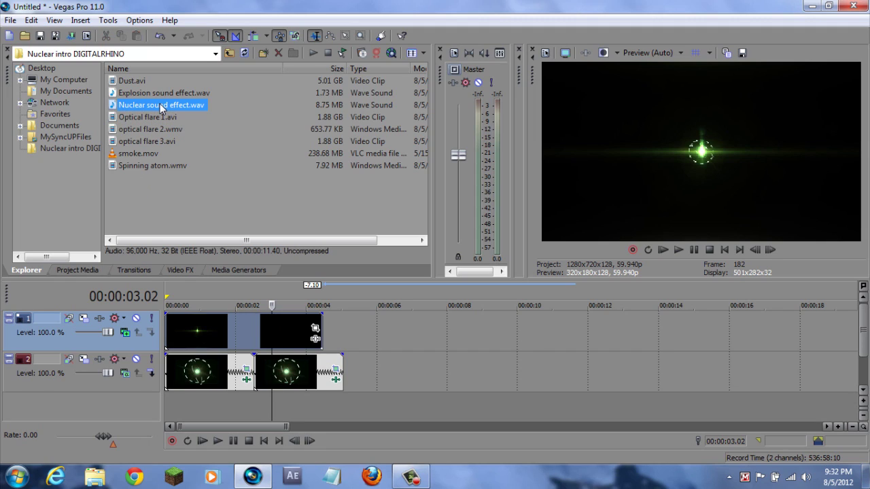
left_click_drag(162, 107, 208, 412)
Step: Drop the sound effect on a new audio track, trim it to end near 5 seconds, and play from the start
left_click_drag(136, 408, 136, 407)
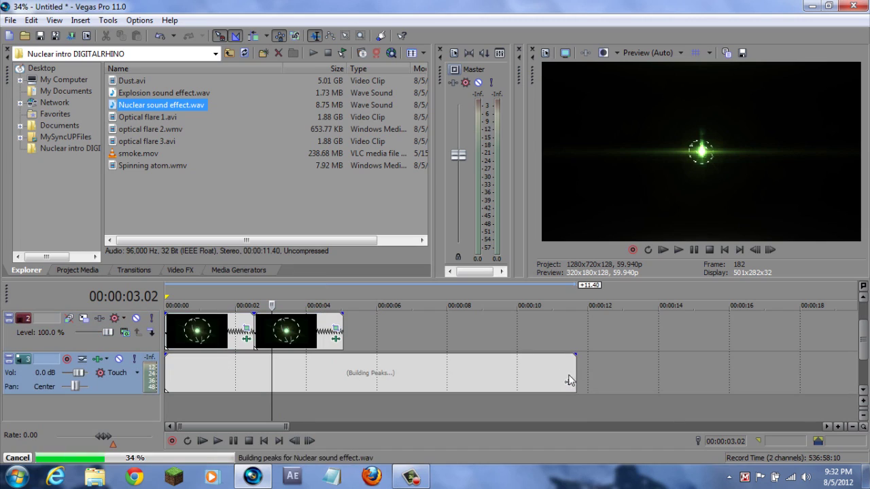
left_click_drag(574, 376, 320, 375)
left_click(265, 441)
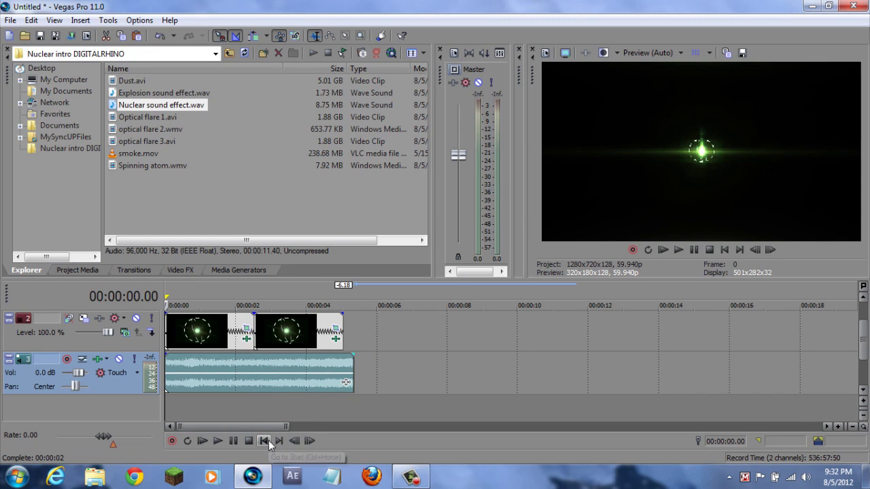
left_click(233, 441)
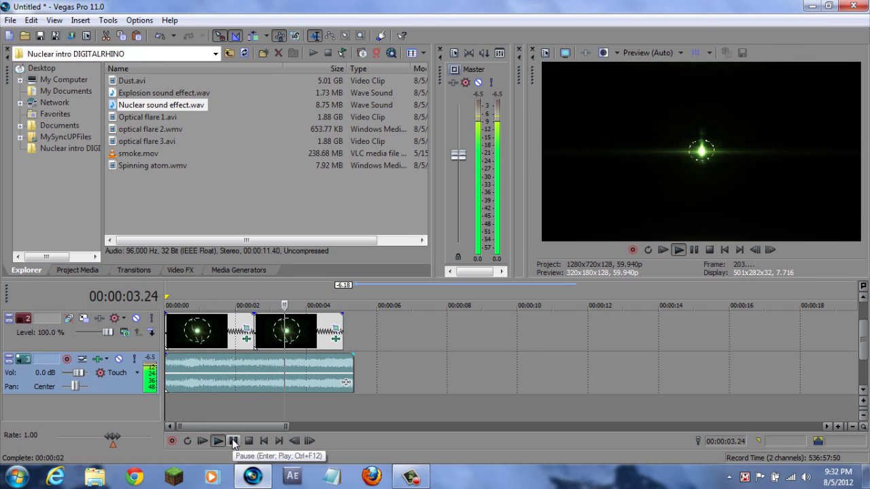
left_click(233, 441)
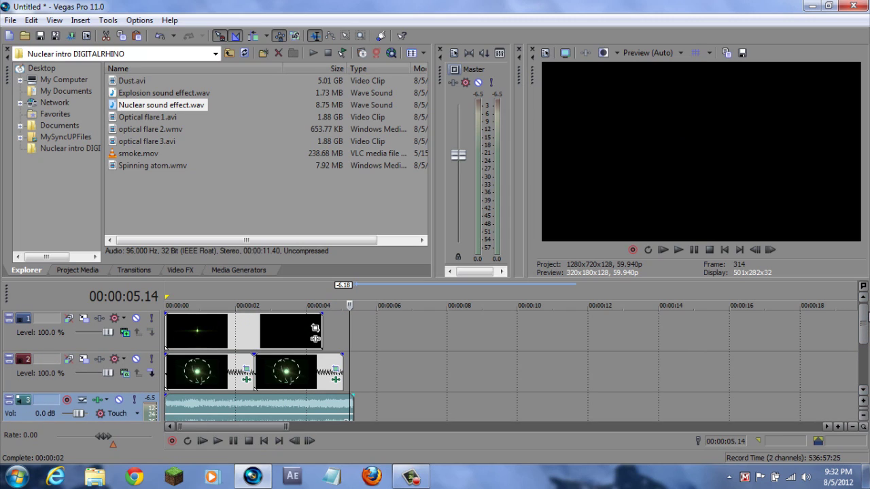
Step: Shorten the end of the second atom clip and select the track 1 flare clip
left_click(337, 368)
left_click_drag(338, 368, 329, 367)
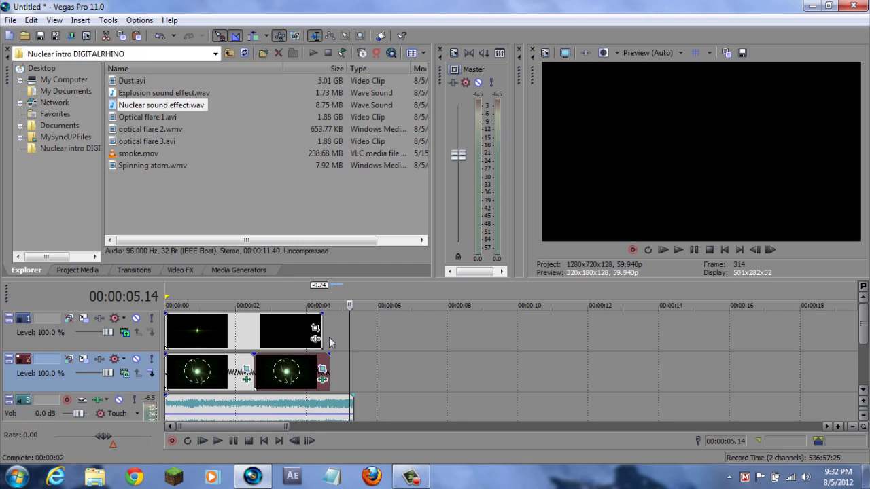
left_click(321, 330)
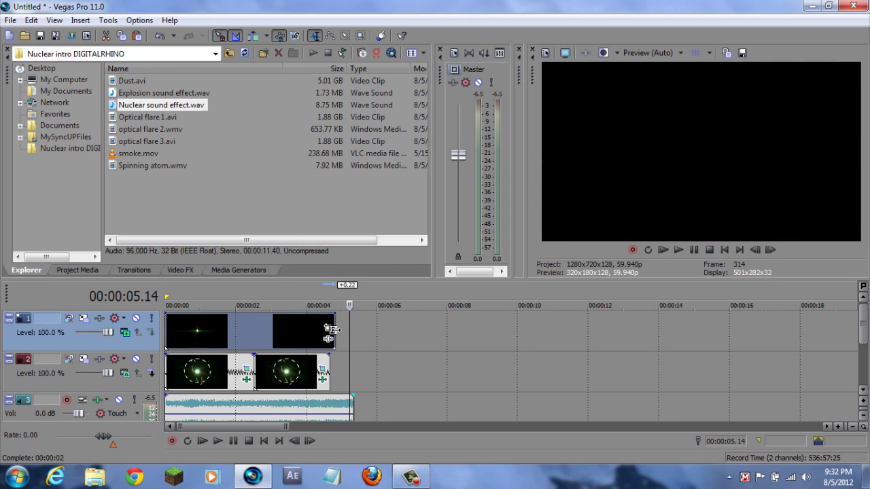
Step: Place optical flare 2.wmv after the atom clips on track 2 and delete its audio track
left_click(164, 129)
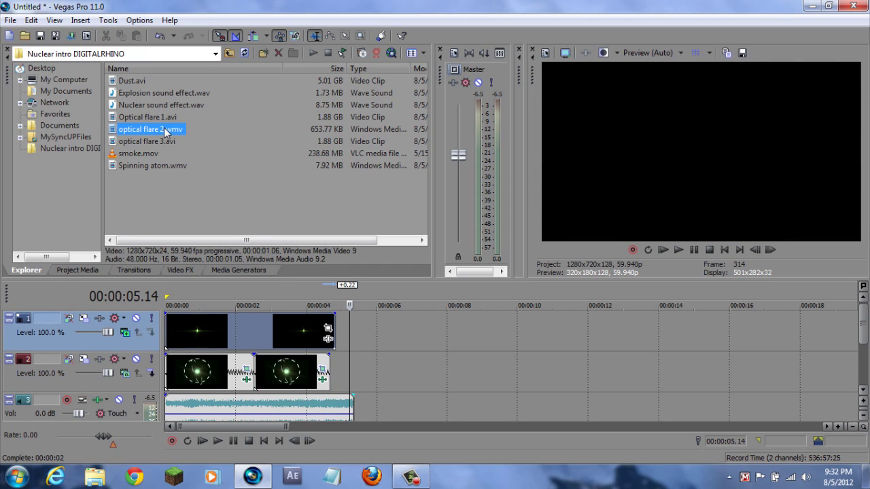
left_click_drag(164, 129, 340, 375)
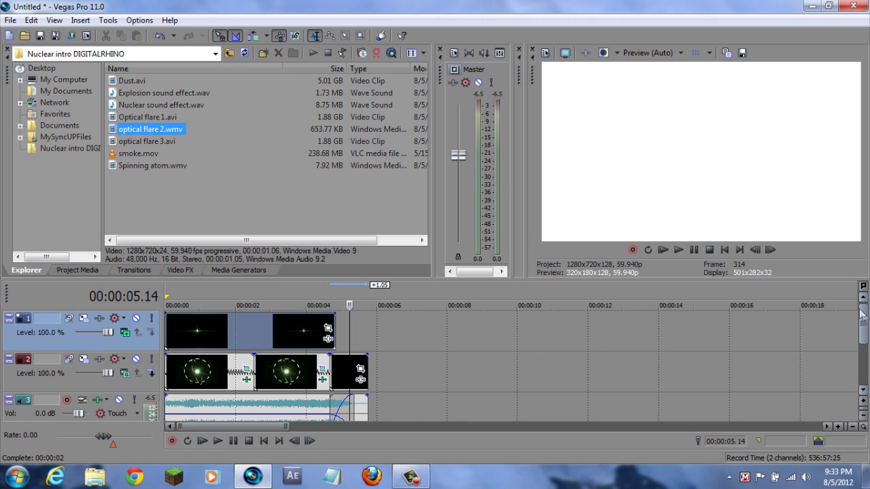
scroll(865, 329, "down", 1)
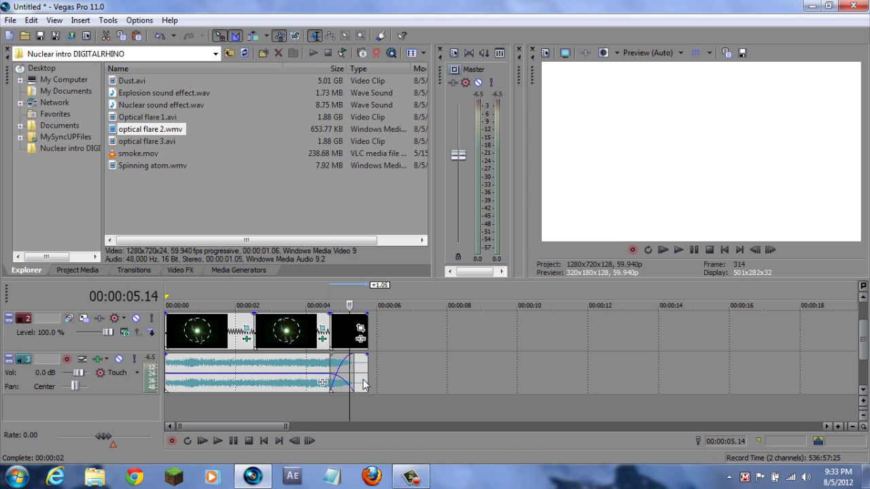
left_click(356, 380)
left_click_drag(358, 409, 361, 412)
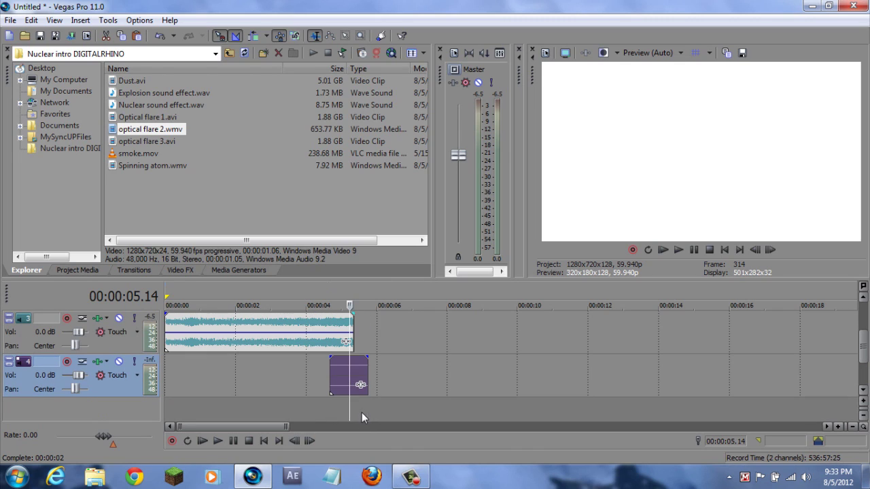
right_click(32, 379)
left_click(93, 165)
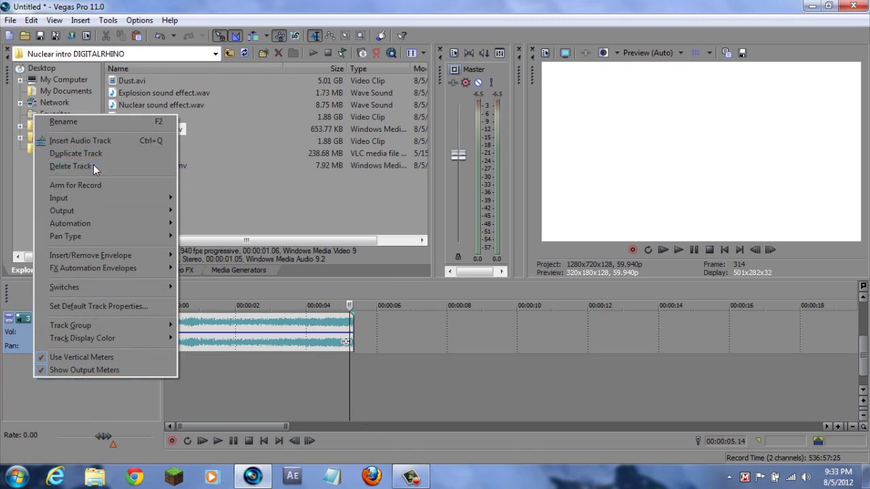
scroll(366, 353, "up", 2)
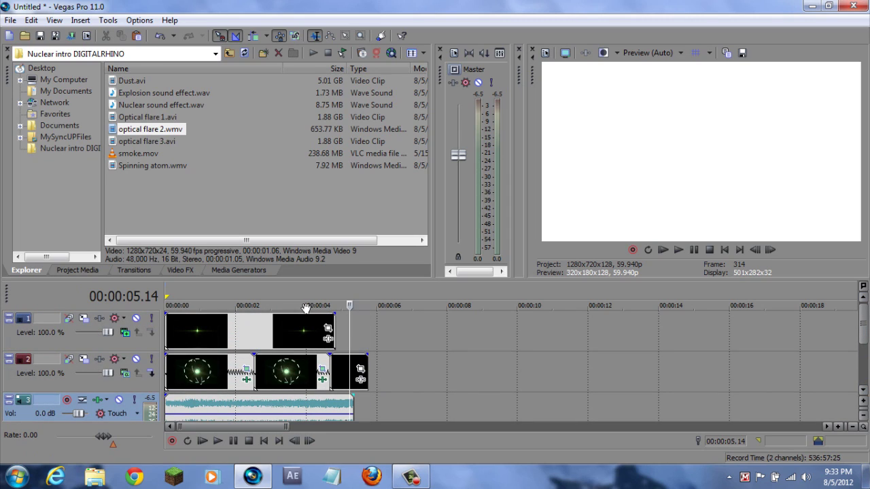
left_click(325, 338)
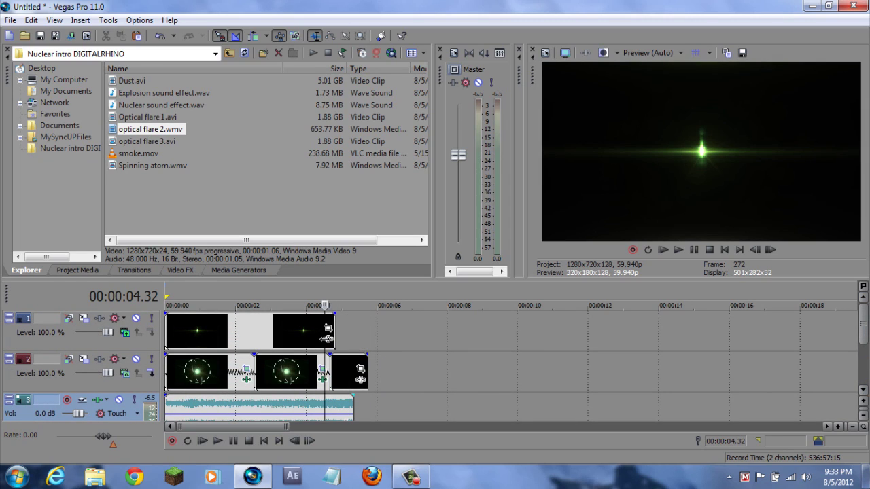
Step: Set the playhead at 00:00:04.40 and trim the track 3 audio to end there
left_click(234, 442)
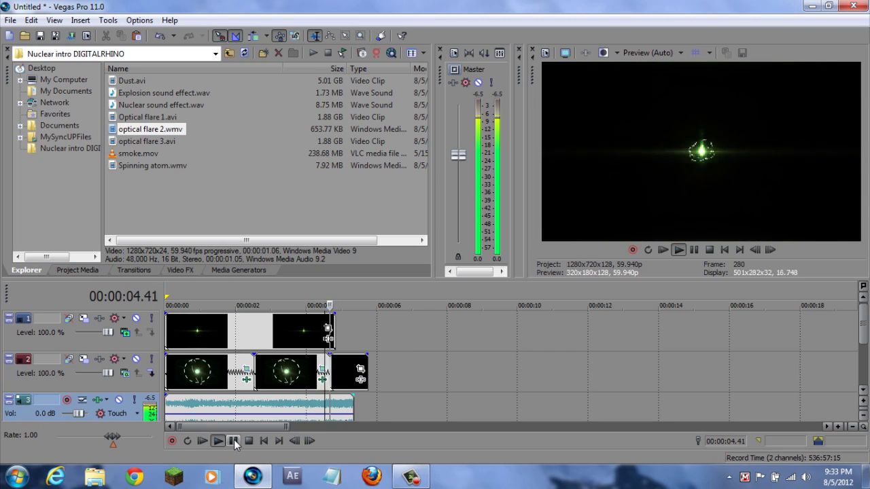
left_click(234, 442)
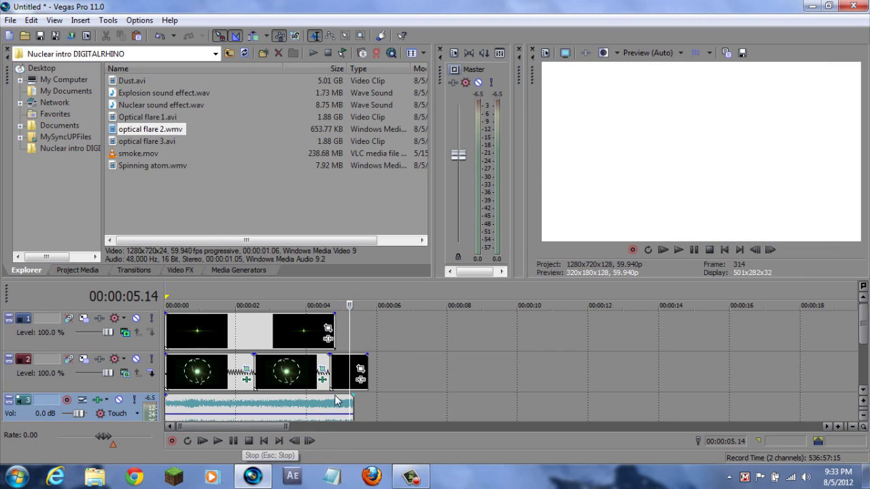
left_click(346, 337)
left_click(347, 340)
left_click(344, 340)
left_click(331, 337)
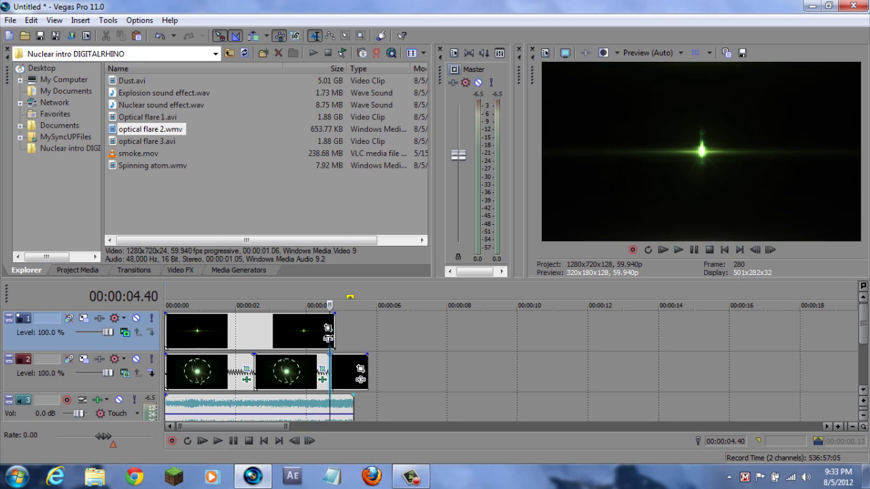
left_click_drag(355, 406, 340, 414)
left_click_drag(863, 336, 865, 354)
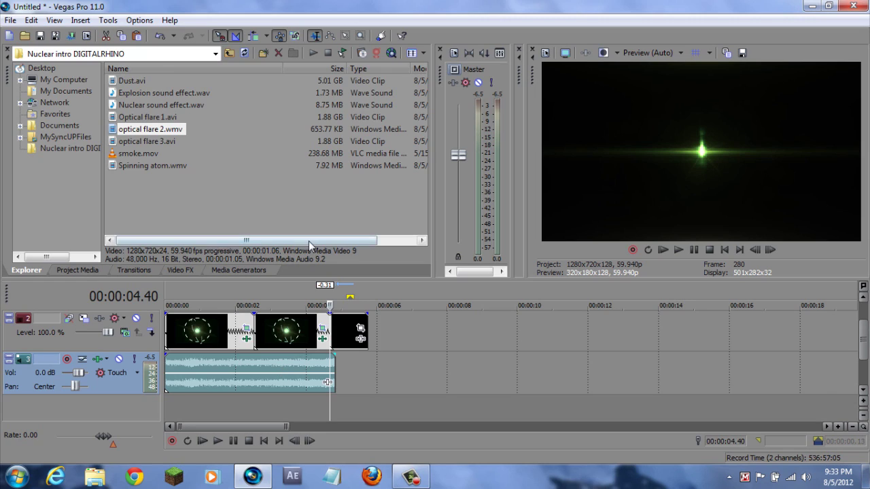
left_click(182, 95)
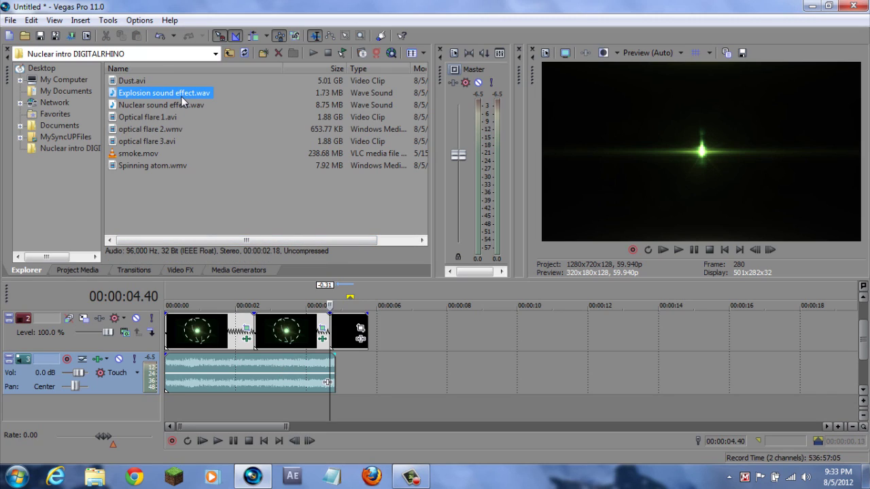
Step: Place Explosion sound effect.wav on a new audio track at 00:00:04.40 and preview it with the flare
left_click_drag(240, 190, 336, 407)
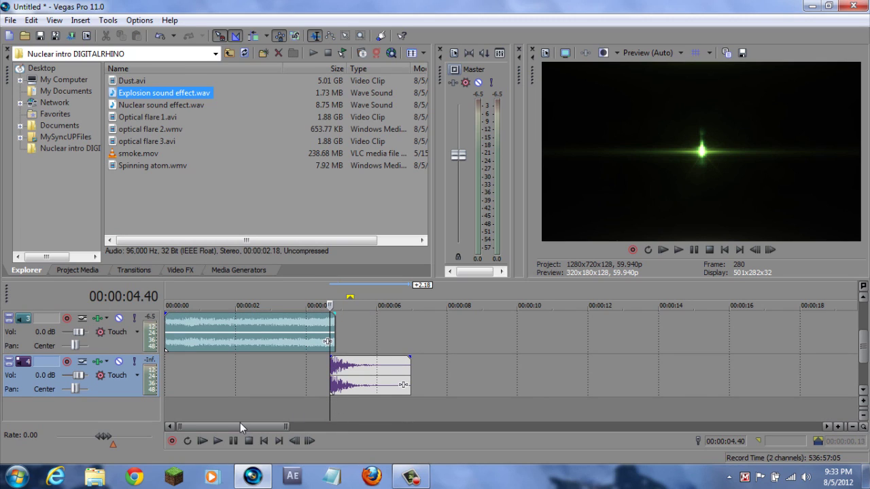
left_click(231, 441)
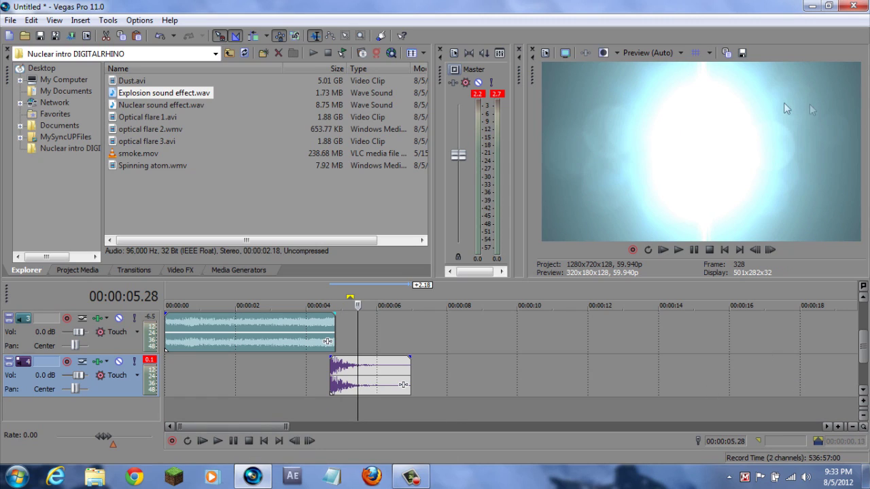
left_click(217, 441)
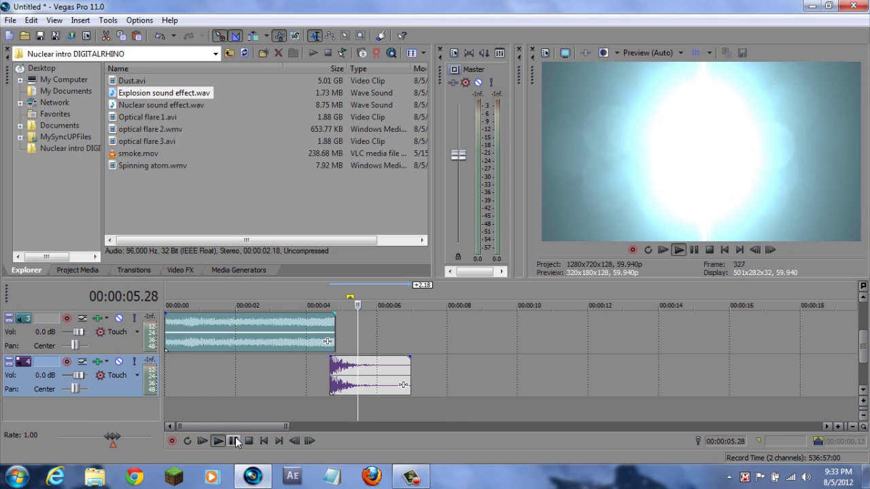
left_click(233, 440)
scroll(431, 320, "up", 3)
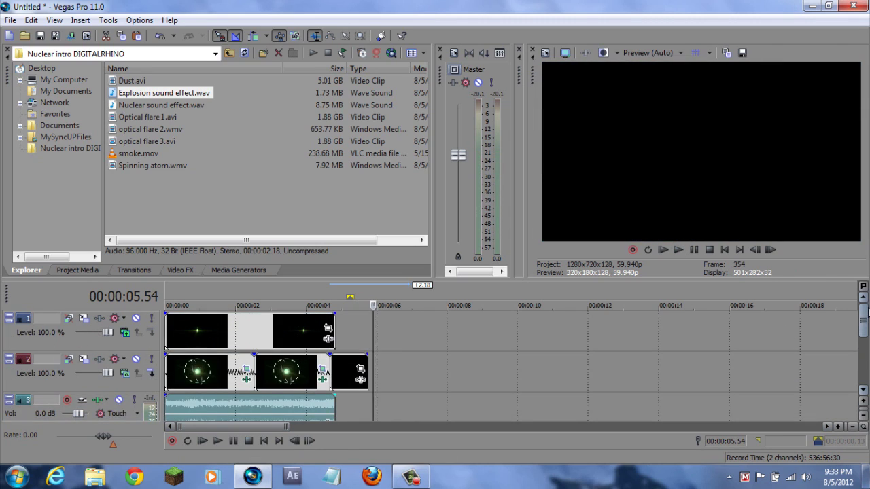
Step: Insert two empty video tracks at the top and return the playhead to 00:00:05.45
left_click_drag(374, 336, 369, 333)
left_click(369, 333)
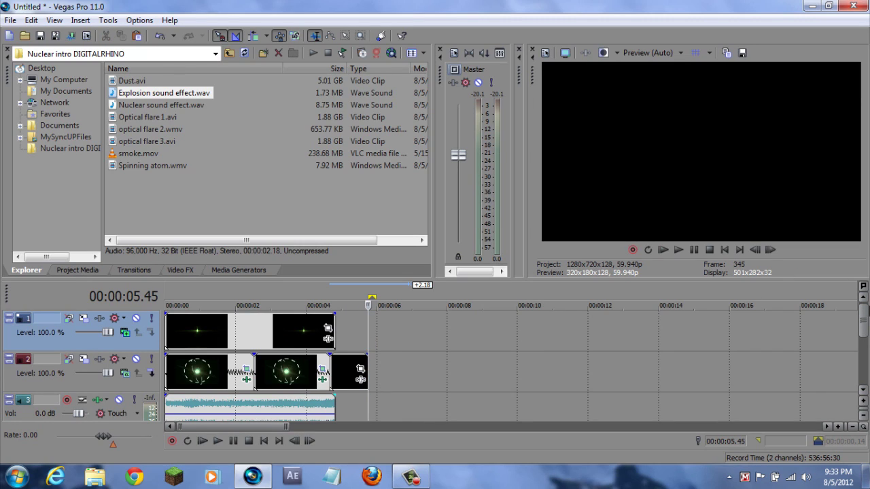
left_click(541, 348)
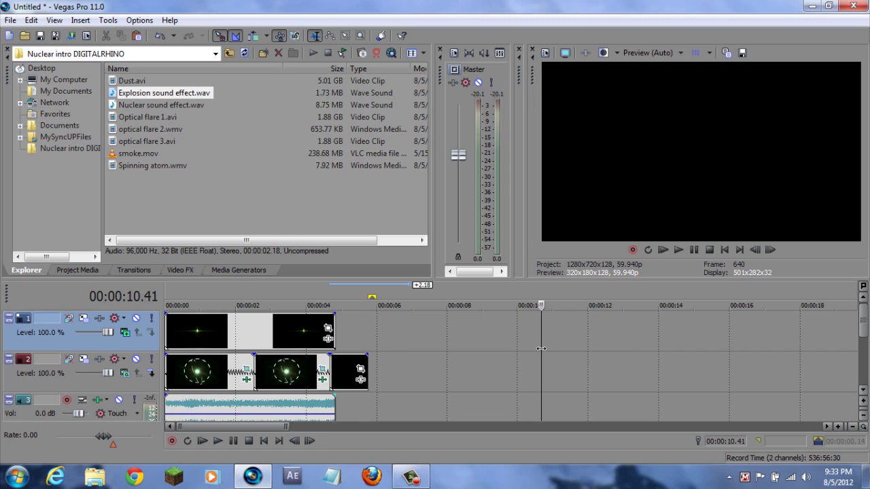
key("ctrl+shift+q")
key("ctrl+shift+q")
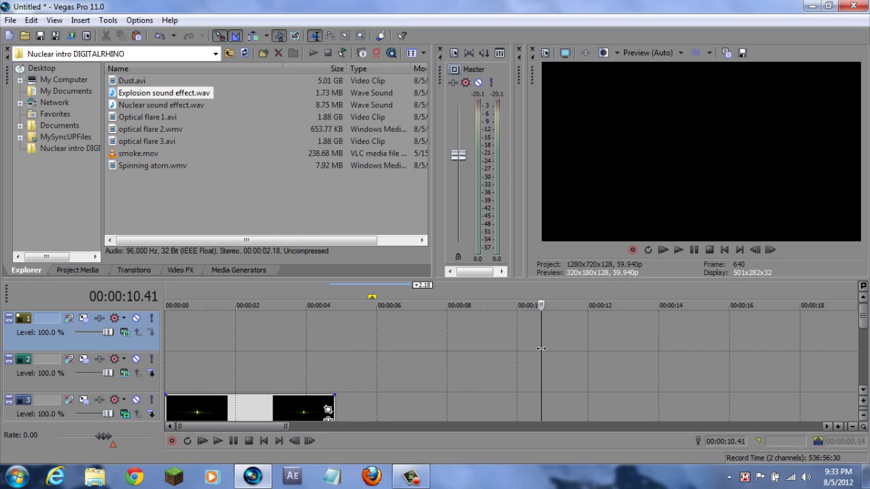
left_click_drag(542, 332, 365, 336)
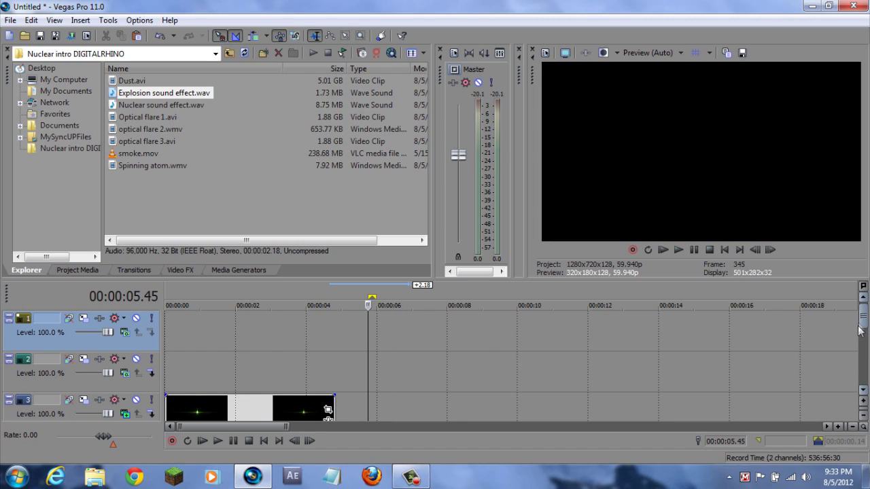
left_click_drag(863, 327, 861, 346)
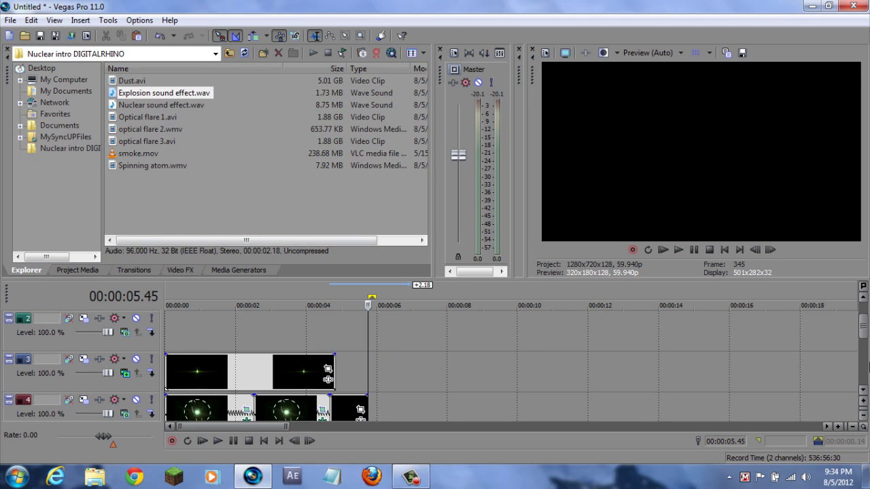
scroll(864, 337, "up", 2)
right_click(456, 330)
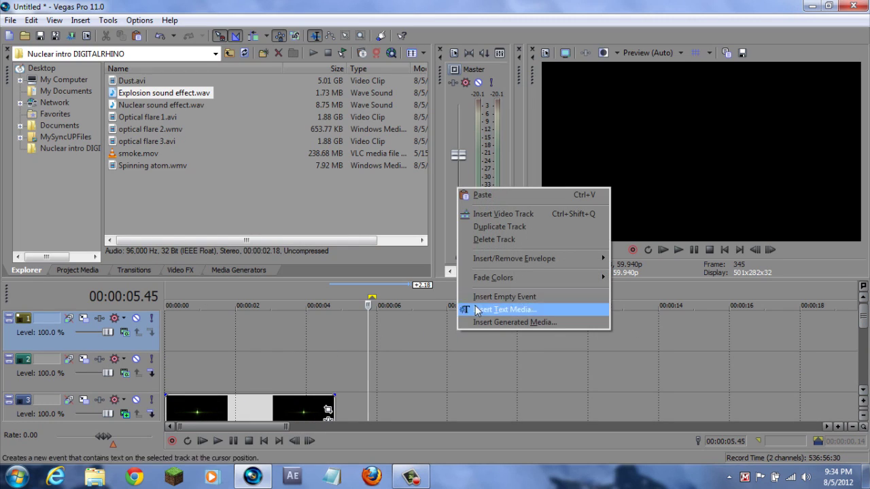
Step: Insert a text event on the top track and replace Sample Text with DIGITAL
left_click(478, 310)
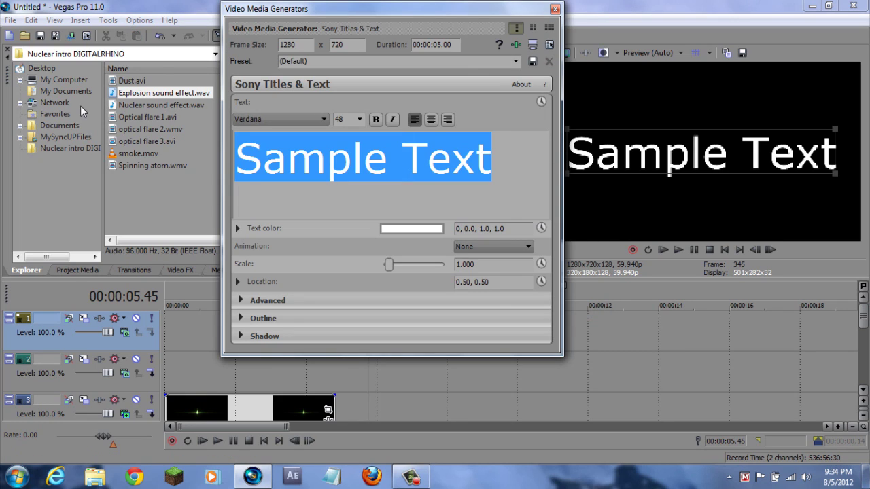
key("Delete")
type("DIGITAL")
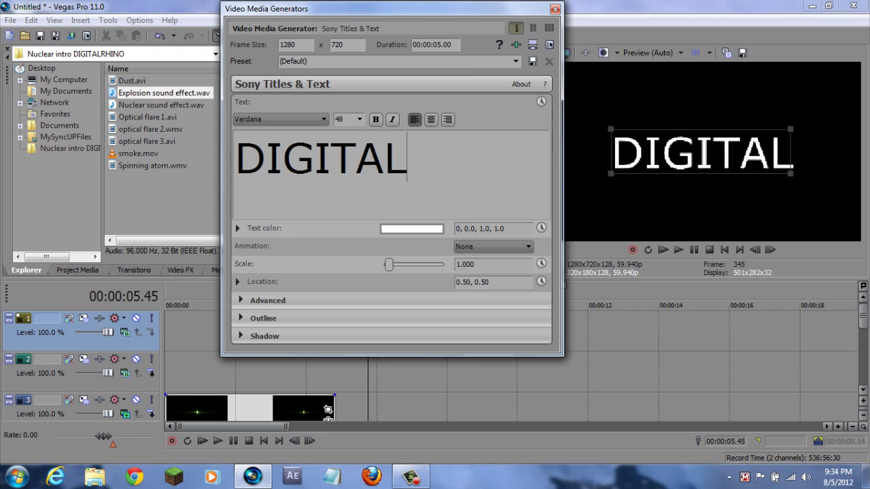
Step: Format DIGITAL as bold 20-point BankGothic Md BT
key("ctrl+a")
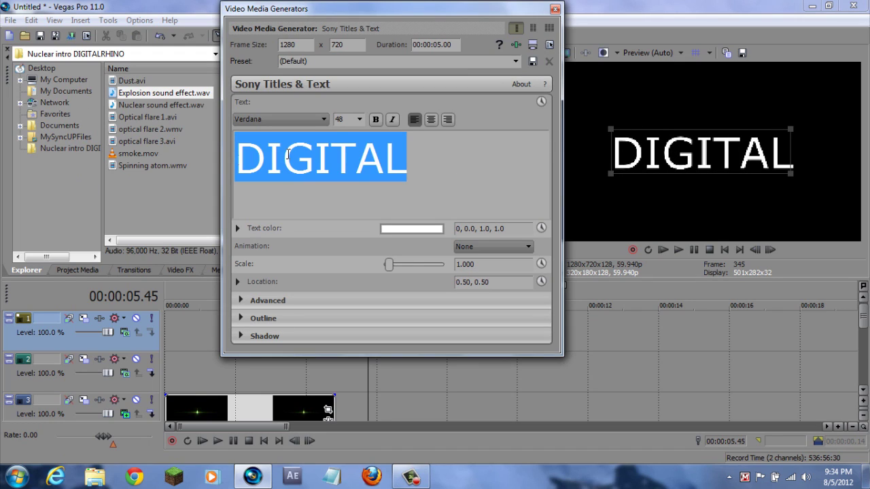
left_click(359, 119)
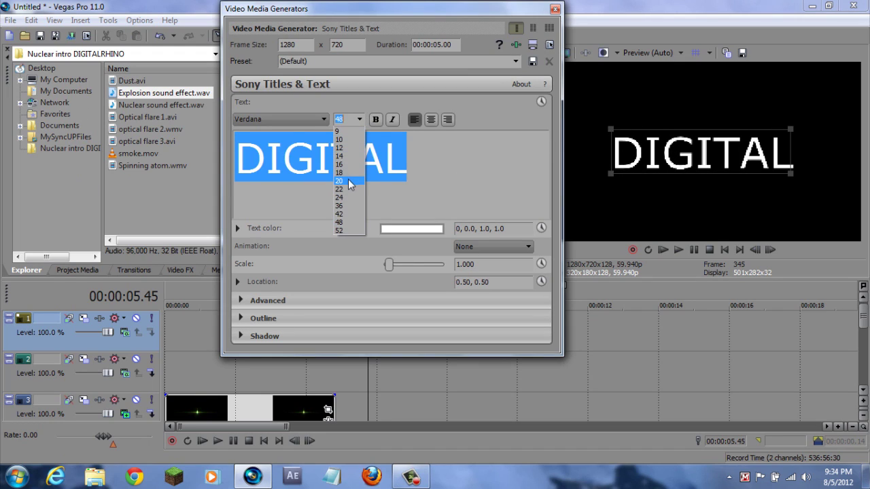
left_click(348, 179)
left_click(376, 119)
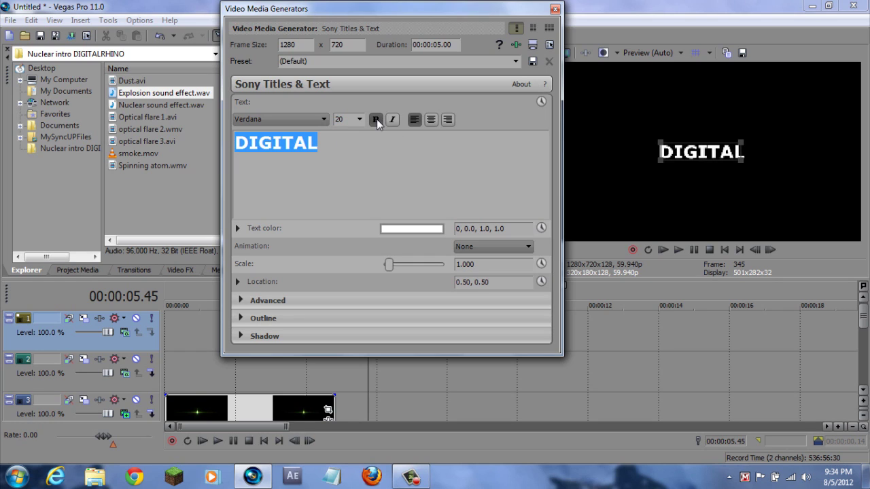
left_click(323, 119)
scroll(323, 354, "down", 3)
left_click_drag(324, 364, 323, 193)
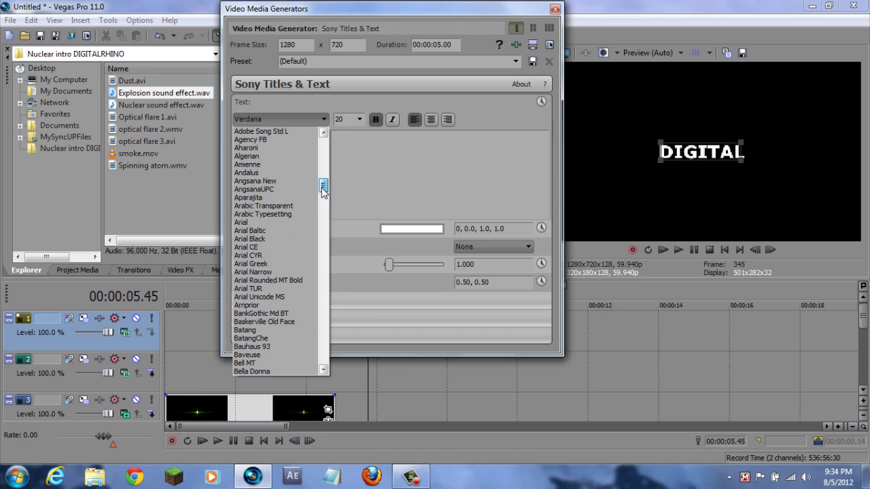
left_click(274, 314)
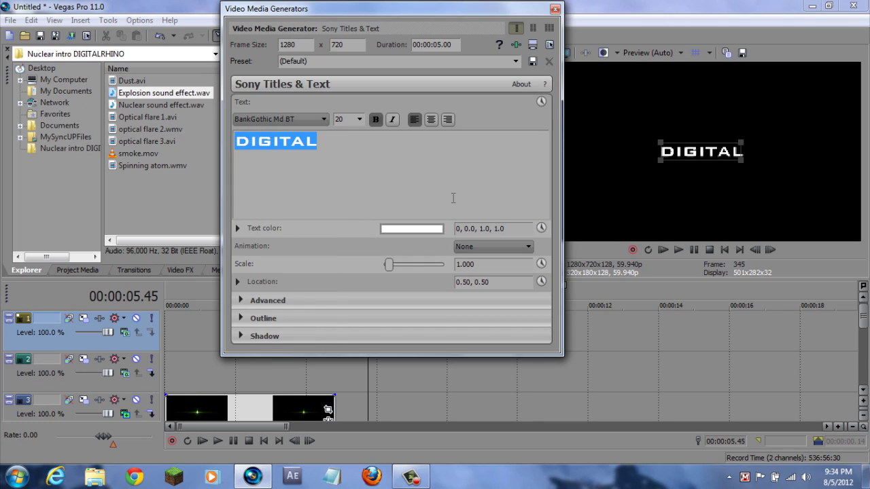
Step: Colour the DIGITAL text gold and close the title editor
left_click(407, 229)
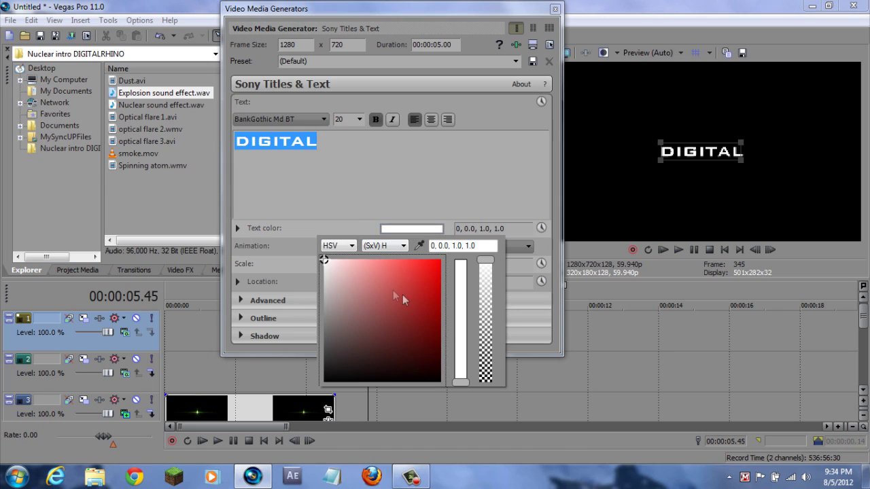
mouse_move(459, 383)
left_mouse_down()
mouse_move(460, 329)
mouse_move(459, 371)
left_mouse_up()
left_click(428, 267)
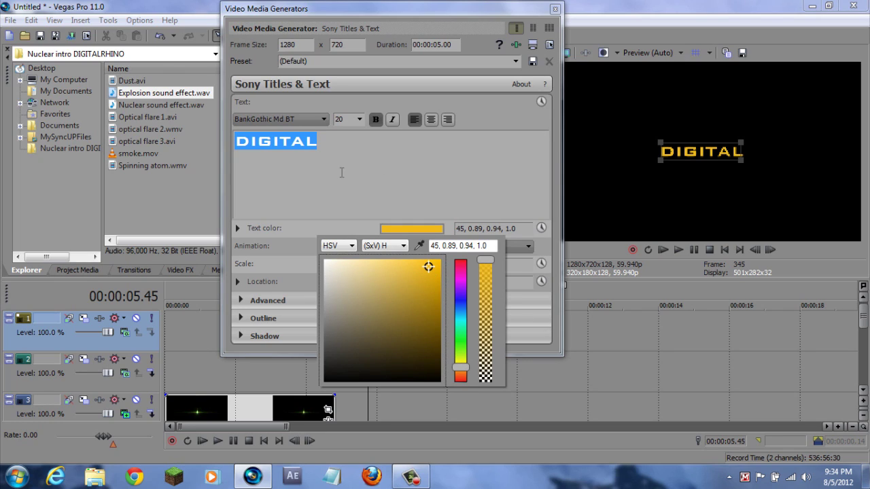
left_click(554, 9)
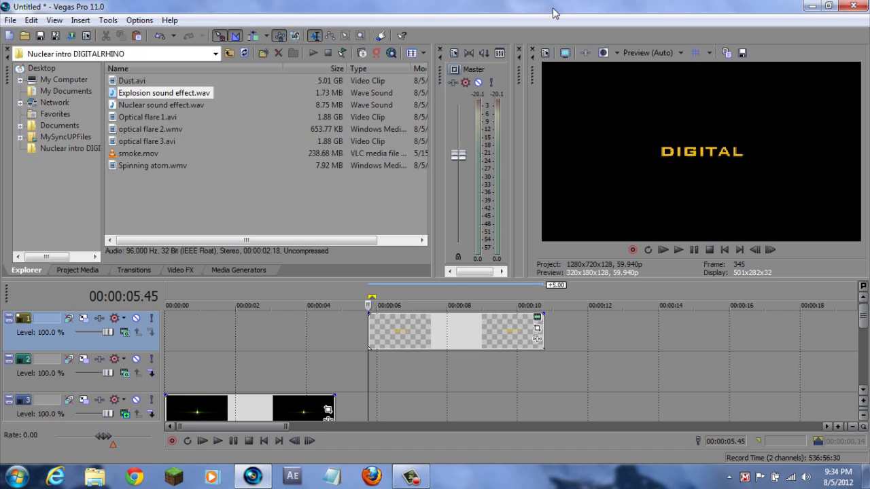
right_click(397, 383)
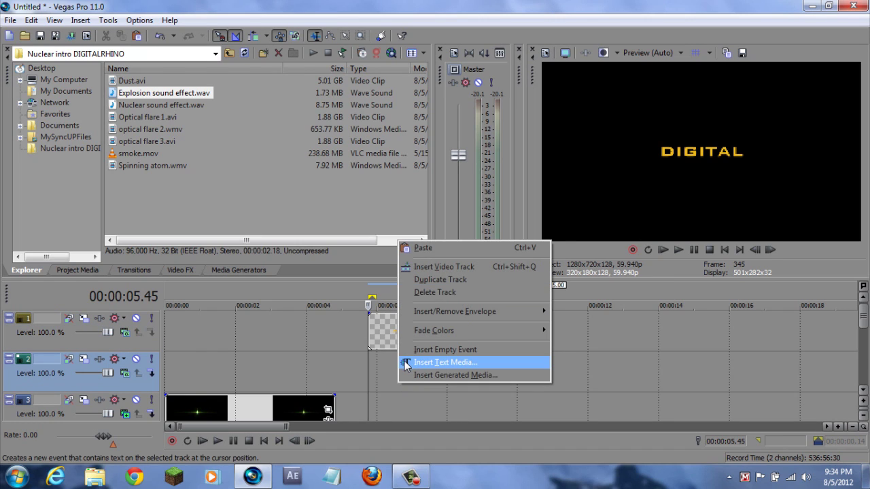
Step: Insert a text event on track 2 reading RHINO
left_click(407, 363)
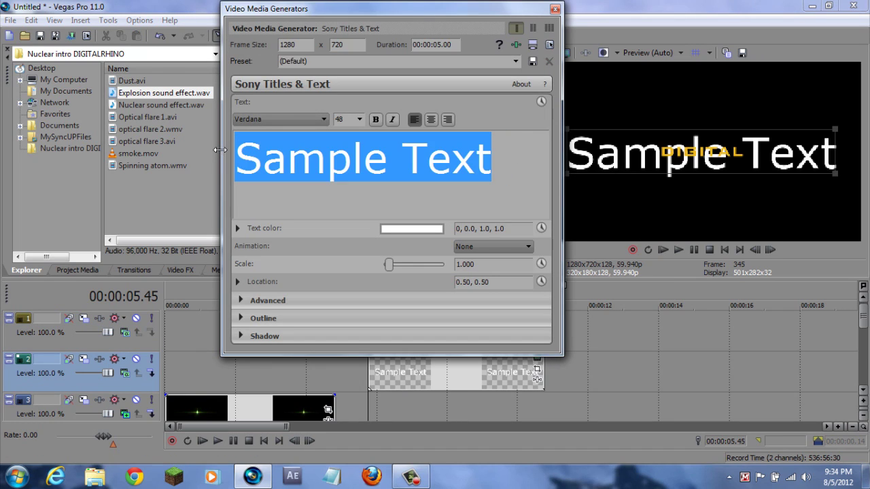
key("Delete")
type("RHINO")
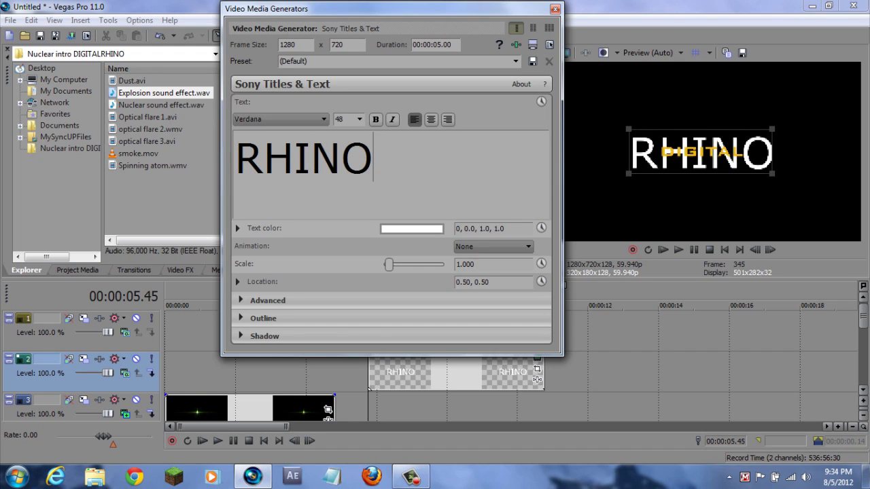
left_click_drag(389, 145, 187, 153)
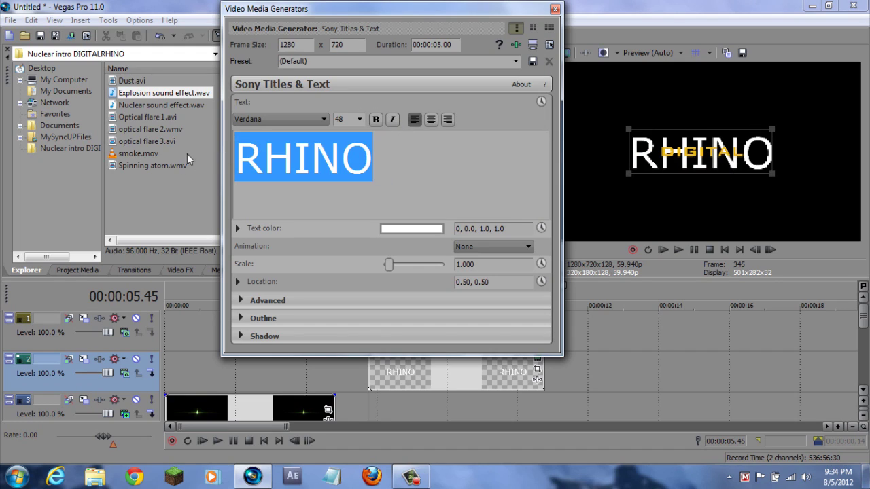
Step: Make RHINO bold 20-point BankGothic Md BT and close the title generator
left_click(359, 119)
left_click(345, 184)
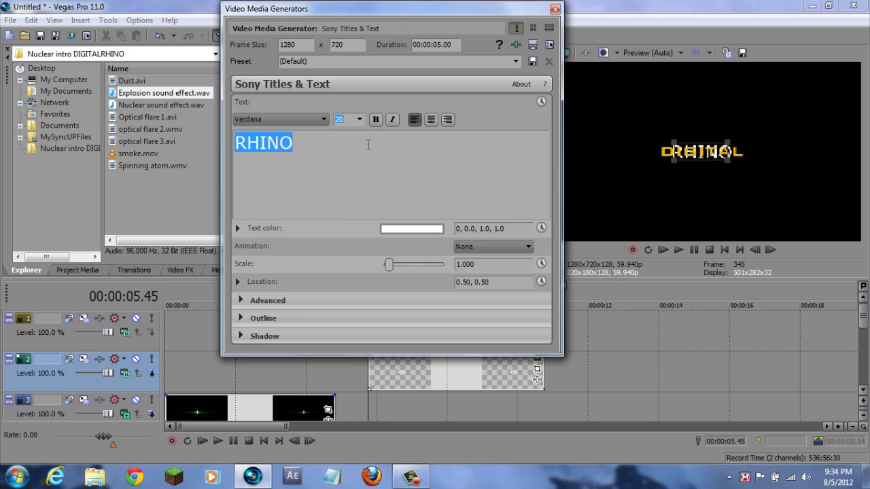
left_click(375, 119)
left_click(312, 119)
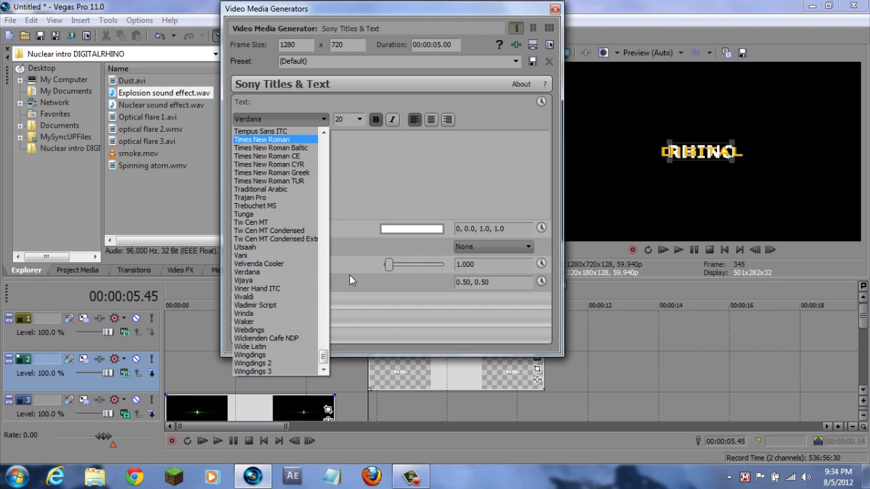
left_click_drag(322, 354, 333, 191)
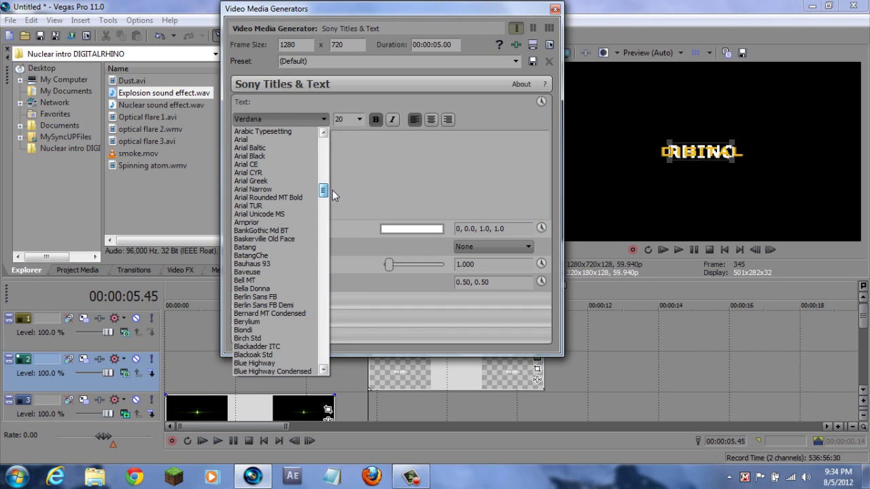
left_click(269, 231)
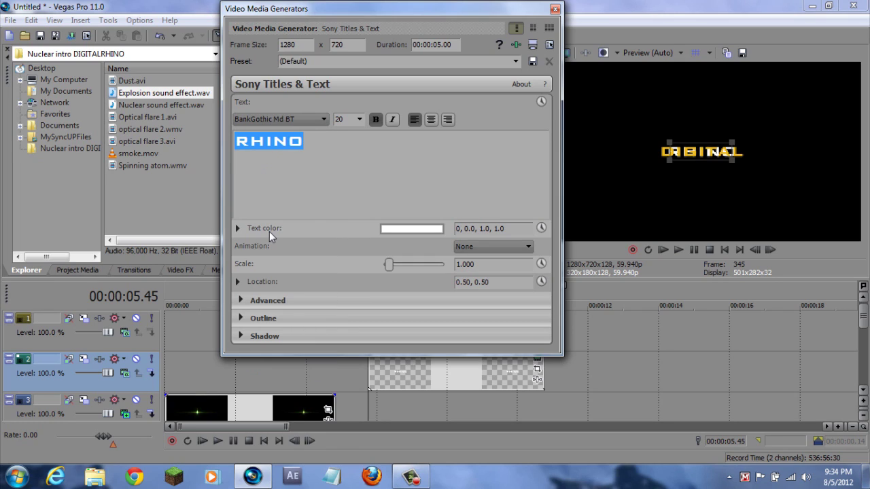
left_click(556, 8)
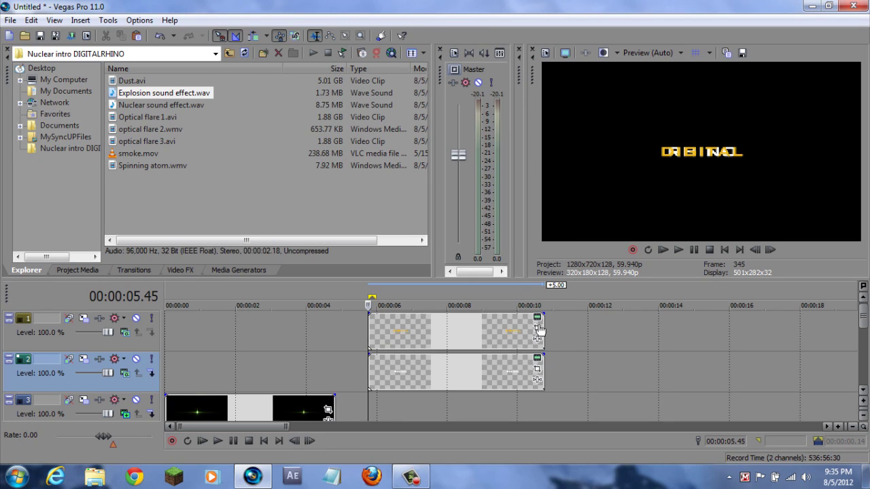
Step: Widen the DIGITAL title's Pan/Crop frame at 31.2% workspace zoom to shift it left
left_click(537, 331)
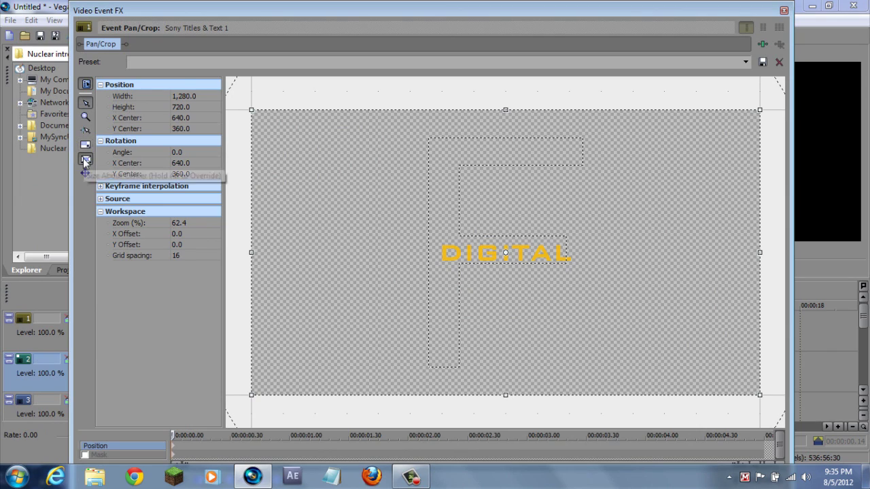
left_click_drag(761, 253, 865, 235)
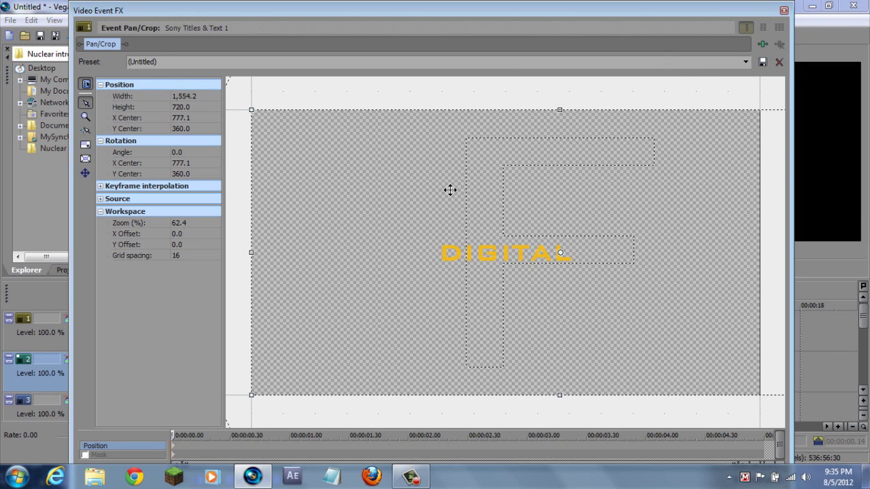
left_click(85, 116)
right_click(514, 182)
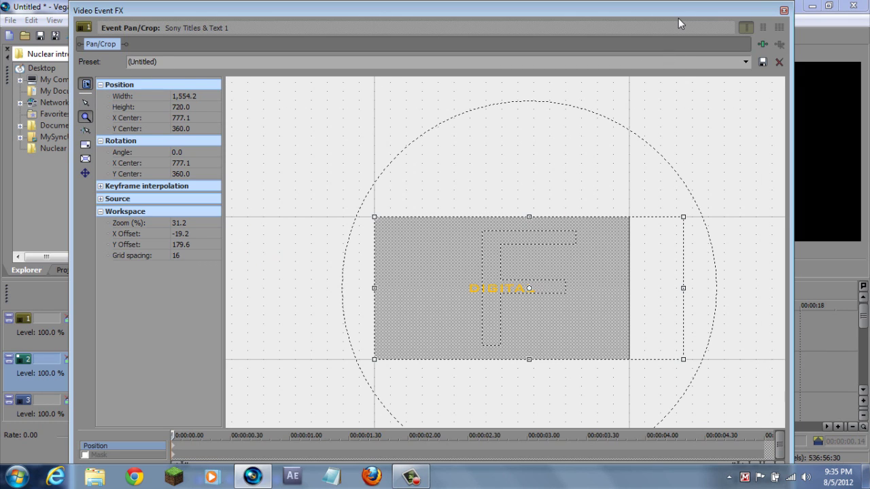
left_click_drag(678, 12, 534, 15)
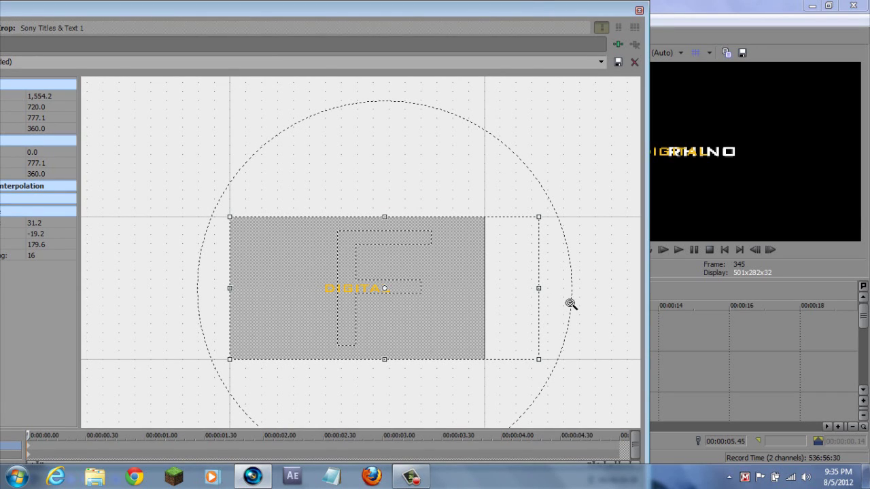
left_click_drag(193, 5, 297, 17)
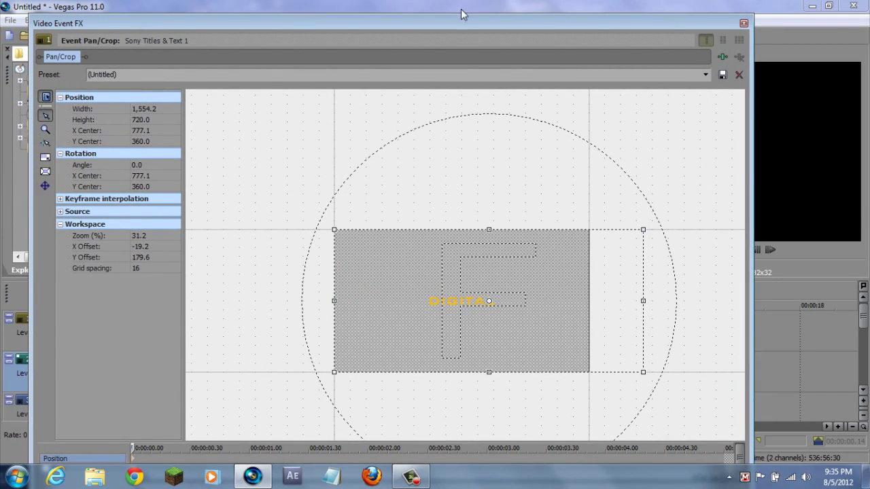
left_click_drag(455, 21, 394, 13)
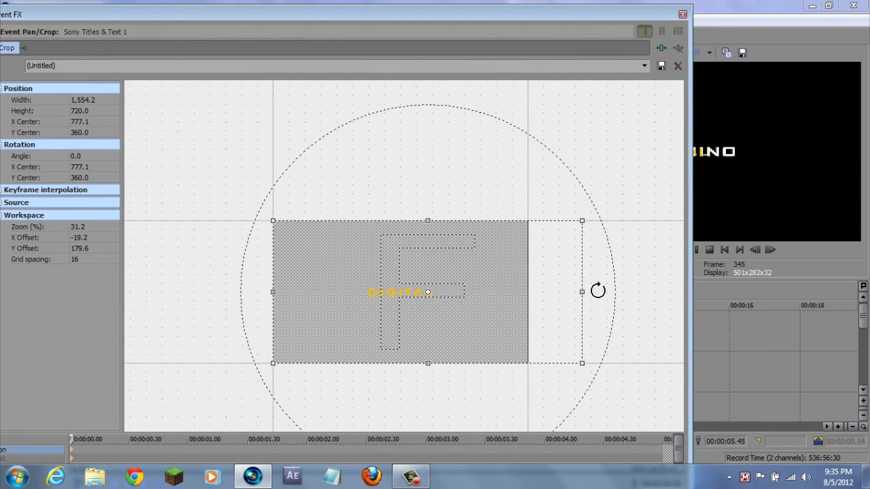
left_click_drag(583, 292, 596, 292)
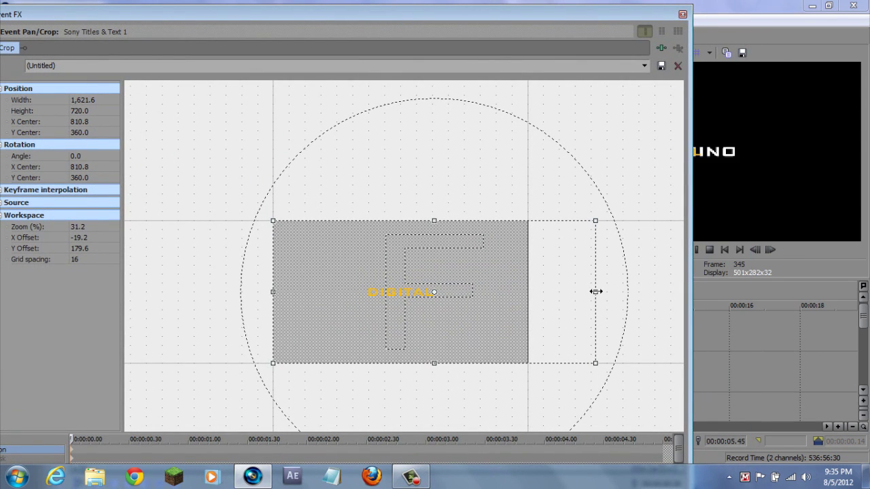
left_click(683, 14)
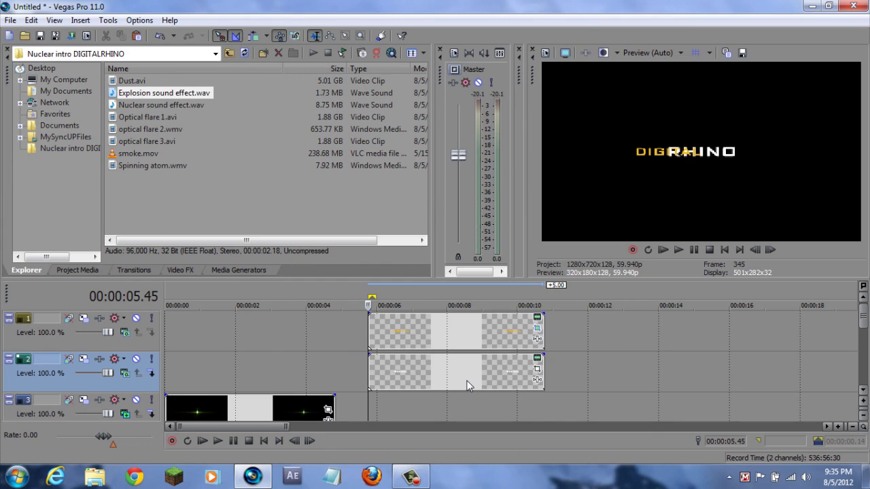
Step: Widen RHINO's Pan/Crop frame to 1,591.1, centred at X 484.4, shifting it right
left_click(537, 371)
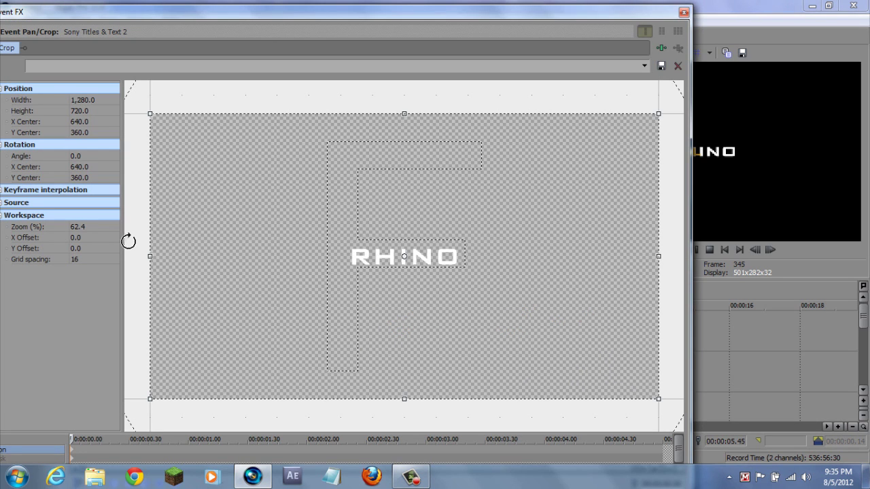
left_click_drag(14, 15, 79, 17)
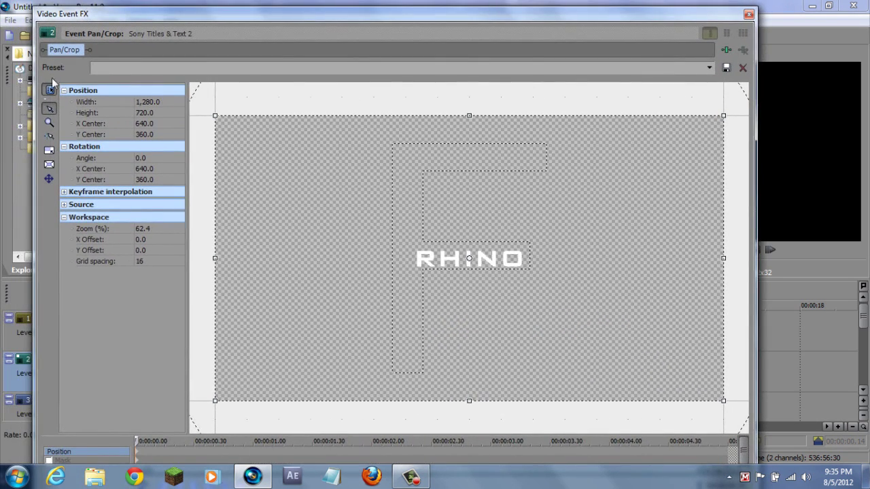
left_click(48, 124)
right_click(371, 189)
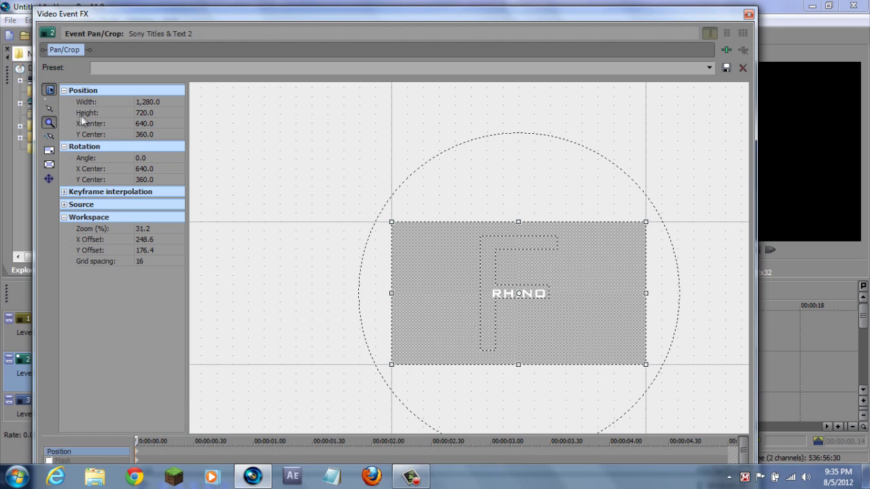
left_click(49, 110)
left_click_drag(388, 292, 334, 290)
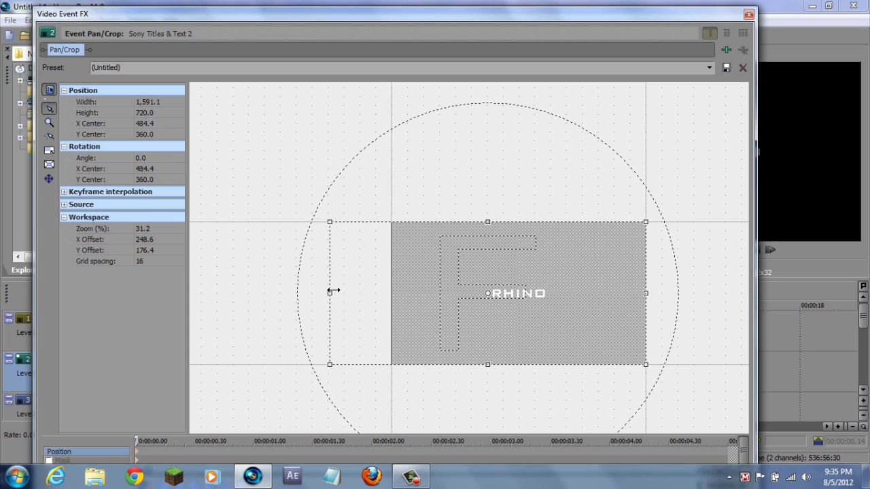
left_click(748, 14)
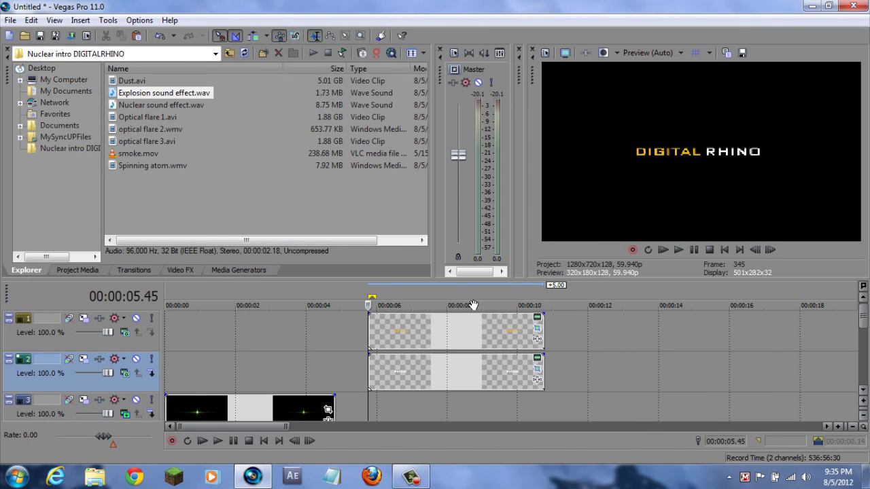
Step: Apply Defocus 'Circle, Moderate Bloom' to the title event with Radius 10.00
mouse_move(862, 319)
left_mouse_down()
mouse_move(862, 349)
mouse_move(861, 320)
left_mouse_up()
left_click(182, 272)
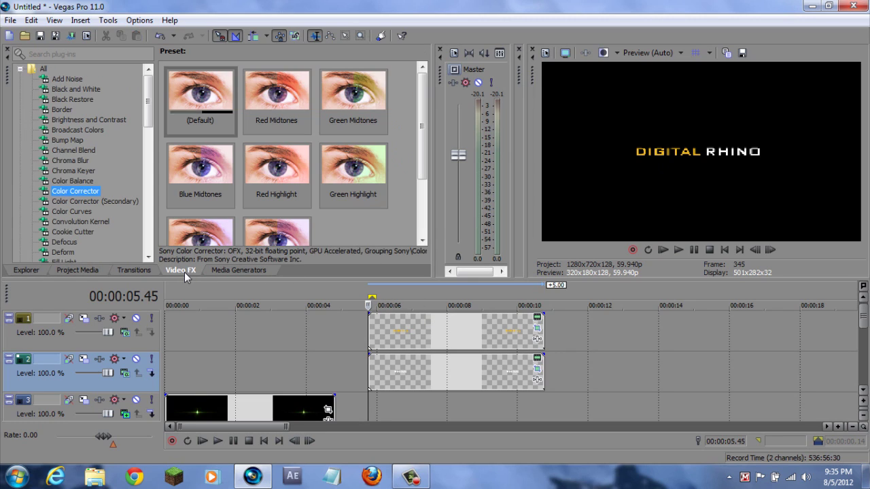
scroll(148, 98, "down", 1)
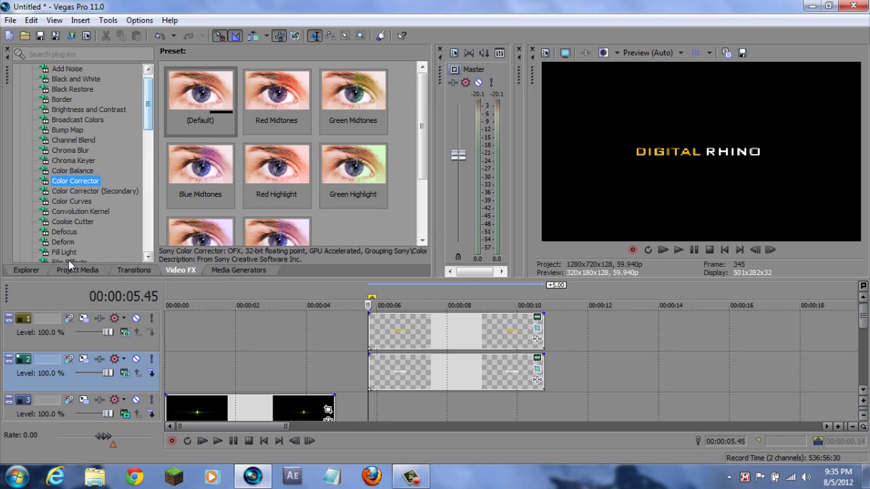
left_click(68, 232)
left_click_drag(233, 81, 410, 327)
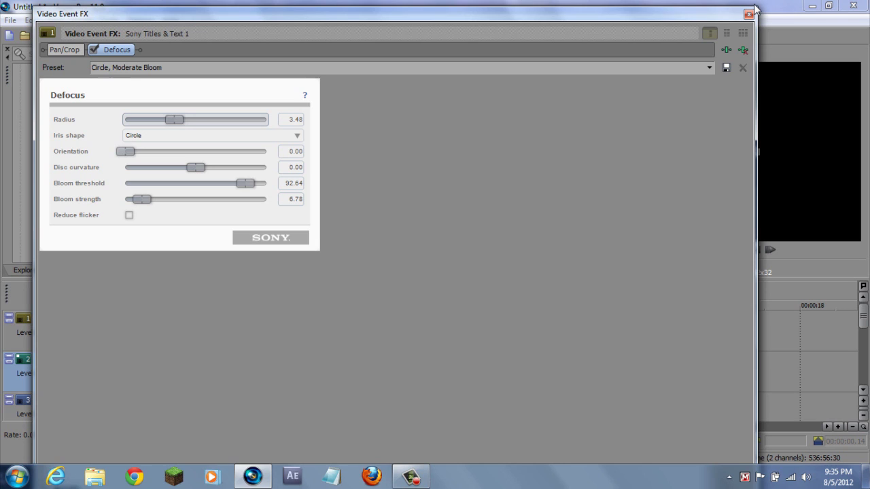
left_click_drag(751, 8, 451, 93)
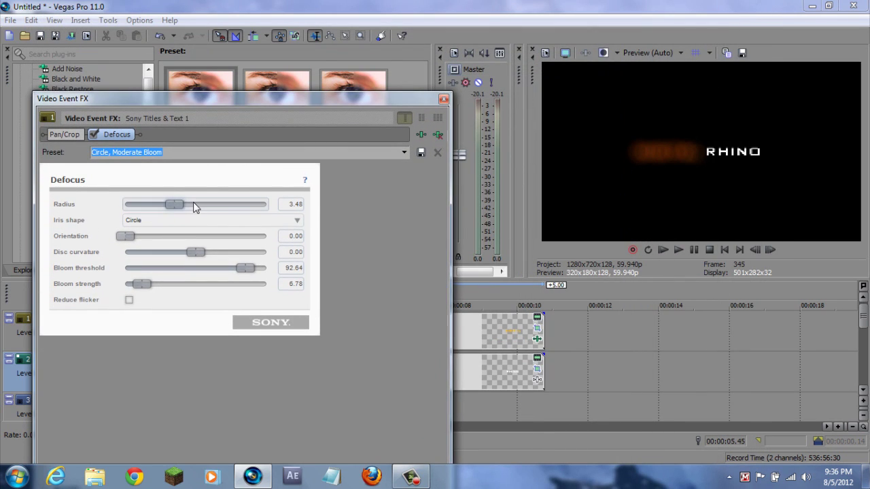
left_click_drag(174, 204, 280, 208)
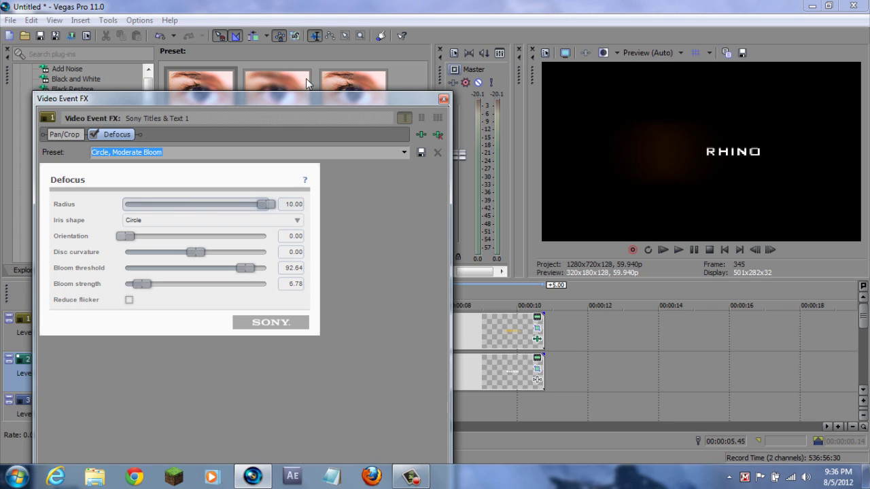
left_click_drag(299, 97, 306, 7)
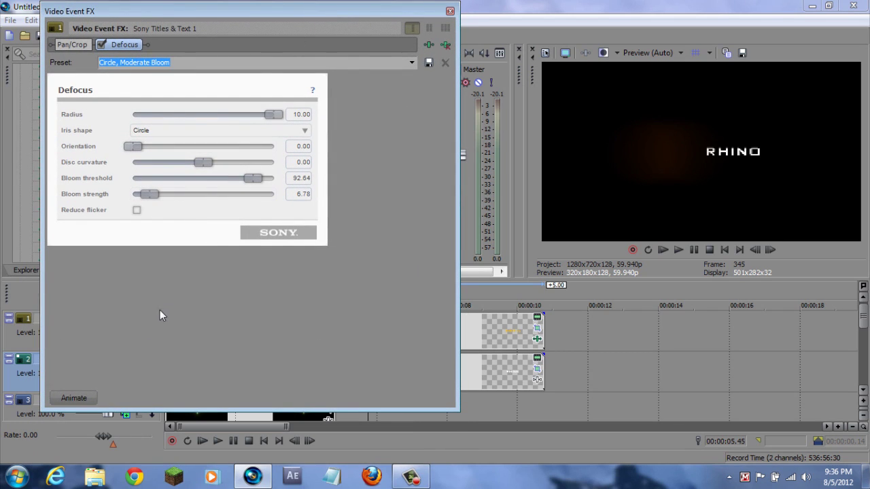
Step: Keyframe Defocus Radius to 0 at 00:00:02.09, 0.09 at 04.09, 10 at the end, then preview
left_click(73, 397)
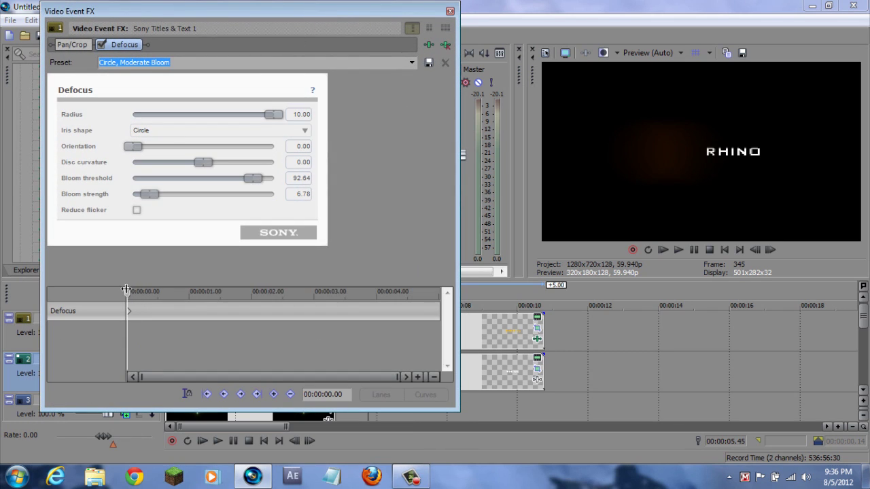
left_click_drag(129, 292, 261, 291)
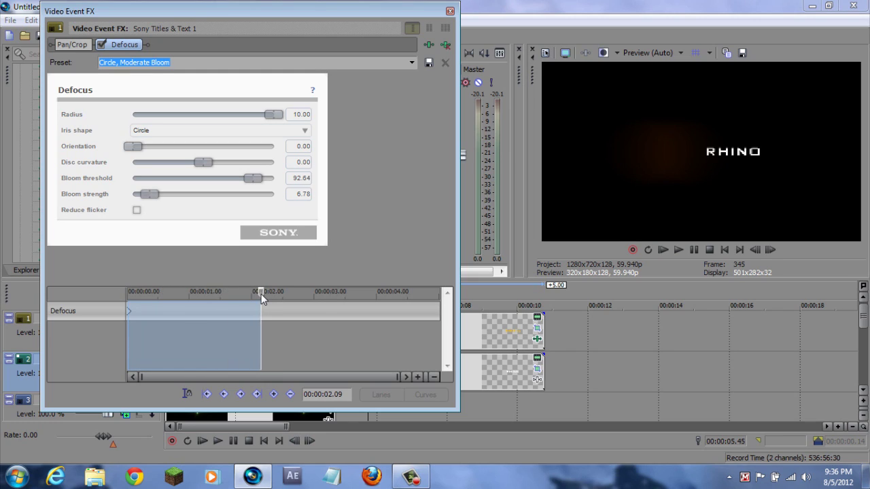
left_click(261, 294)
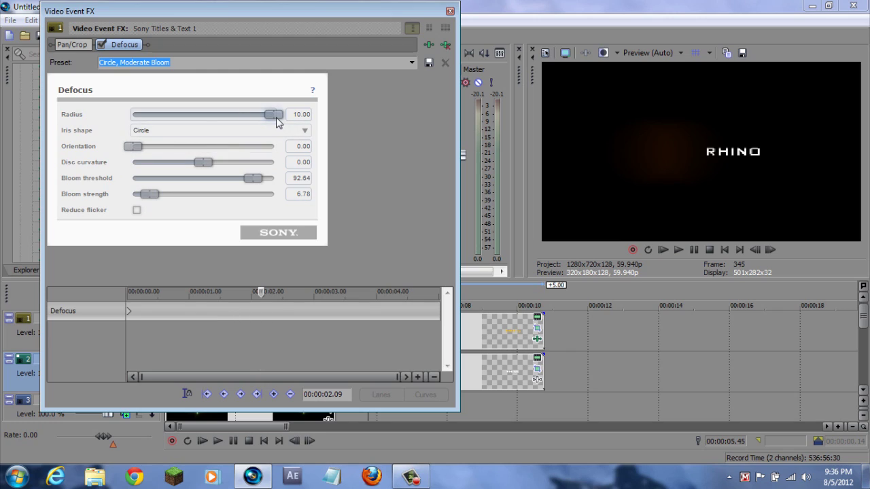
left_click_drag(275, 116, 110, 127)
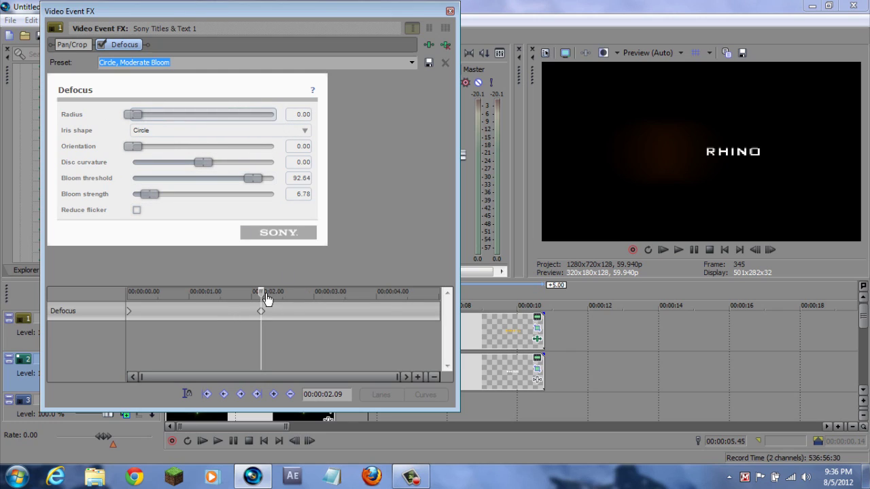
left_click_drag(261, 291, 386, 281)
left_click(385, 280)
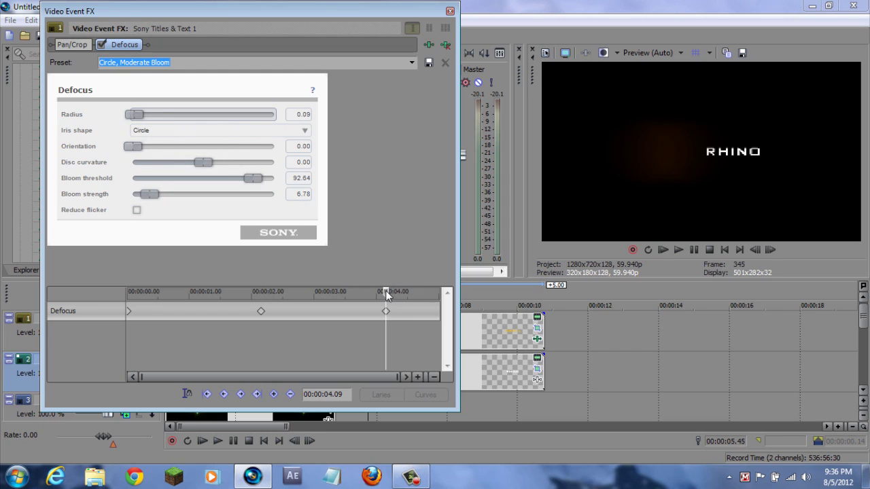
left_click_drag(385, 290, 441, 290)
left_click(438, 291)
left_click_drag(134, 114, 273, 114)
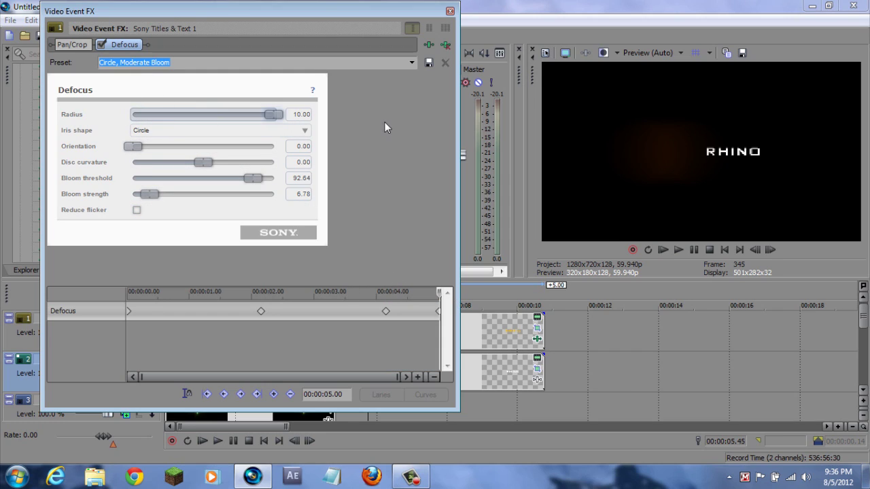
left_click(450, 11)
left_click(227, 444)
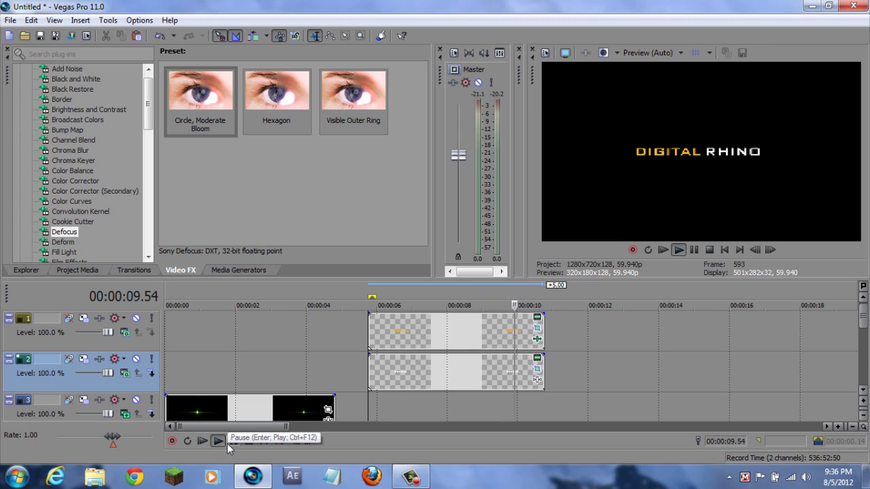
Step: Split the track 1 and track 2 title events at 00:00:07.50, then return the playhead to 00:00:06.36
left_click(402, 294)
left_click_drag(402, 329, 441, 326)
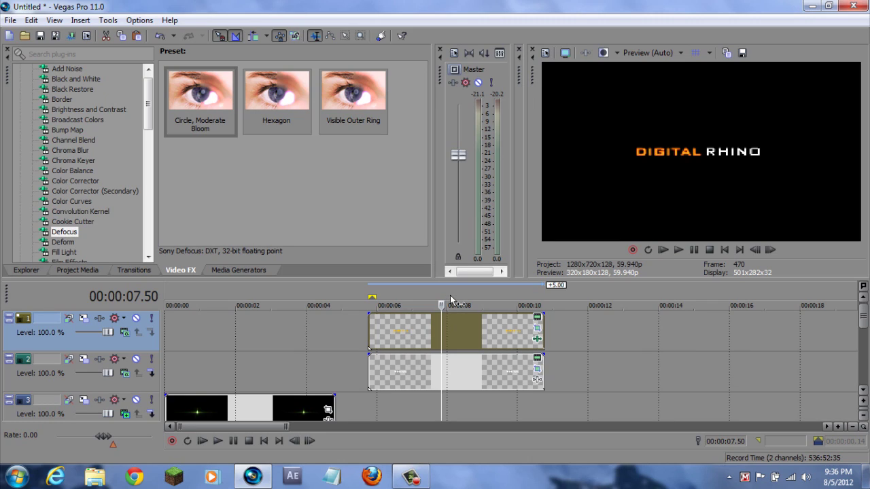
key("s")
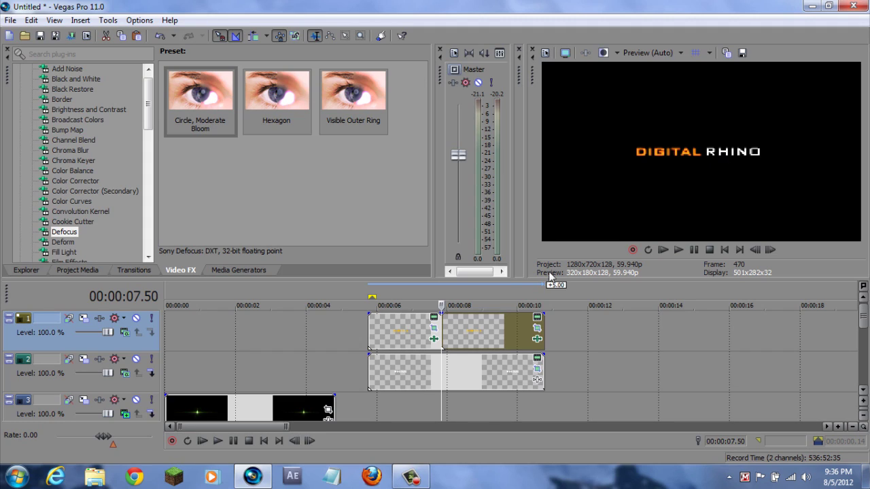
left_click(443, 372)
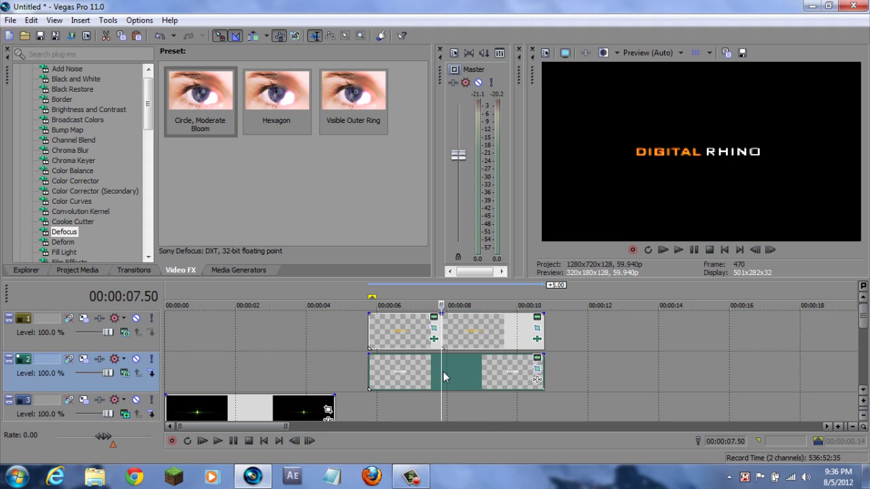
key("s")
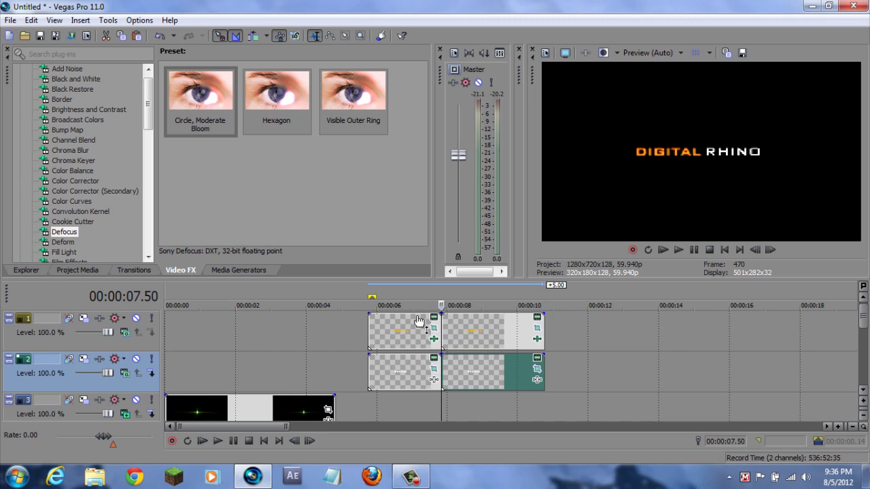
left_click(397, 290)
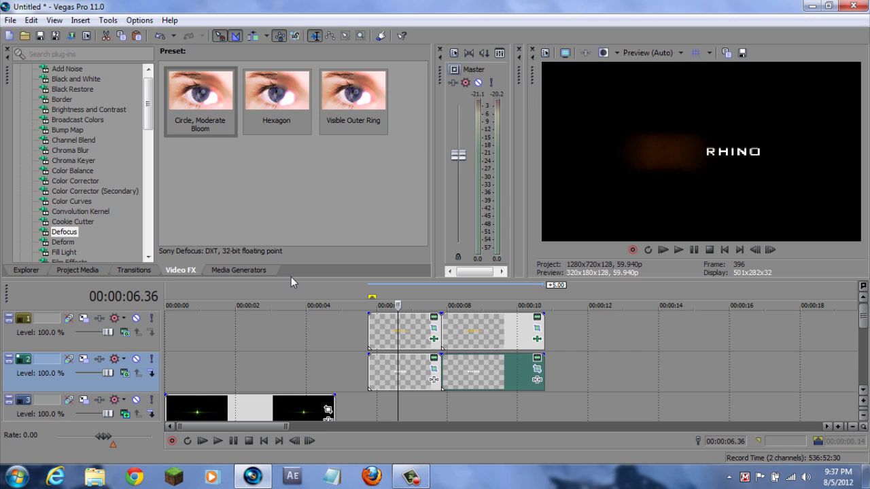
Step: Add TV Simulator's TV Look and Bad Sync presets to the track 1 DIGITAL title
left_click_drag(145, 107, 146, 235)
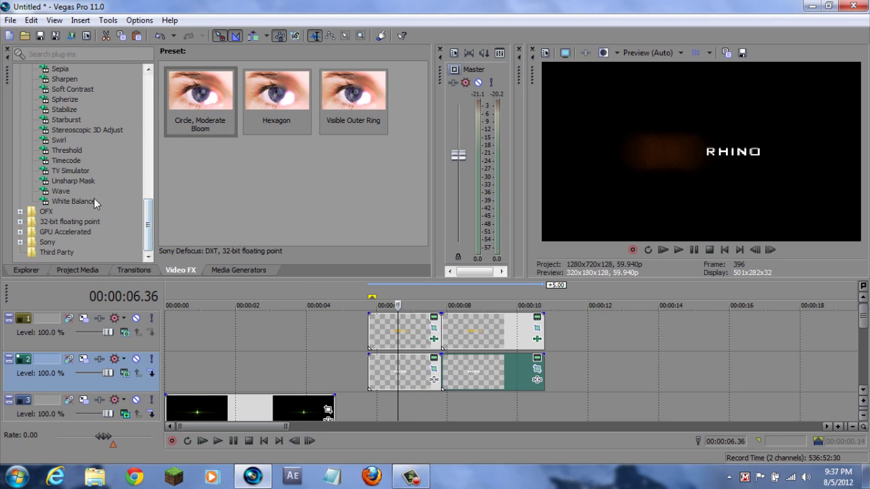
left_click(80, 170)
left_click_drag(344, 280, 393, 328)
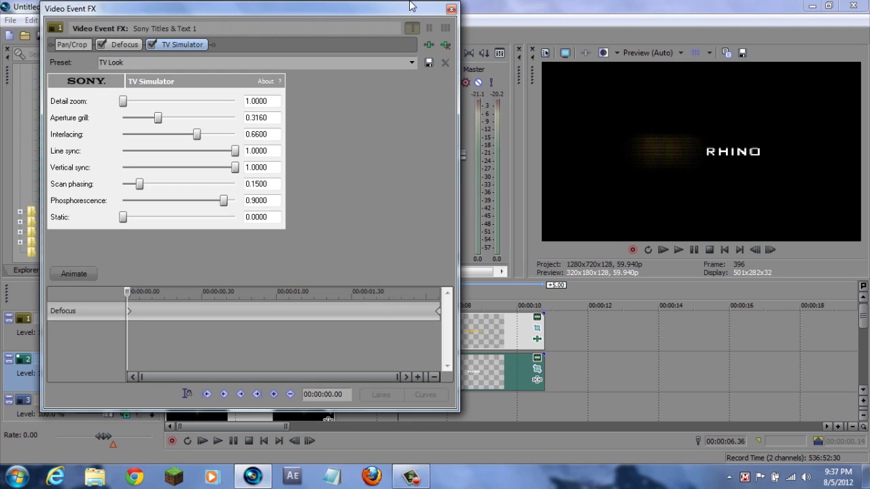
left_click(450, 9)
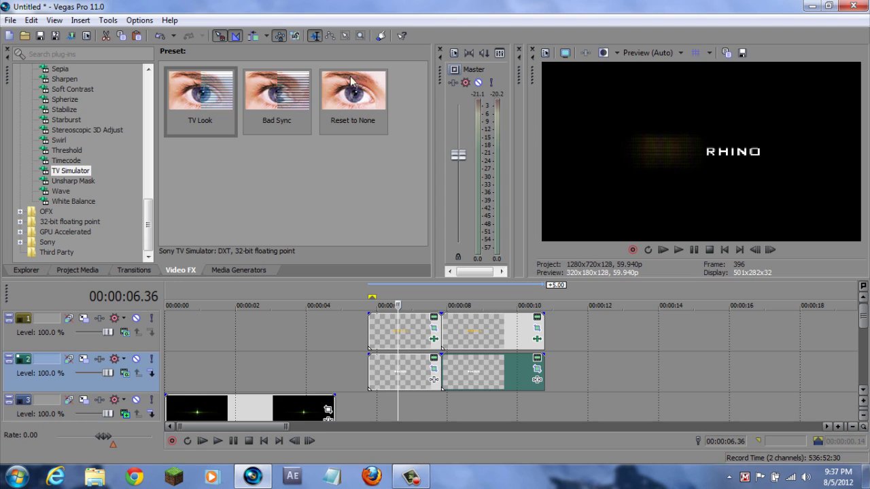
left_click_drag(385, 331, 386, 333)
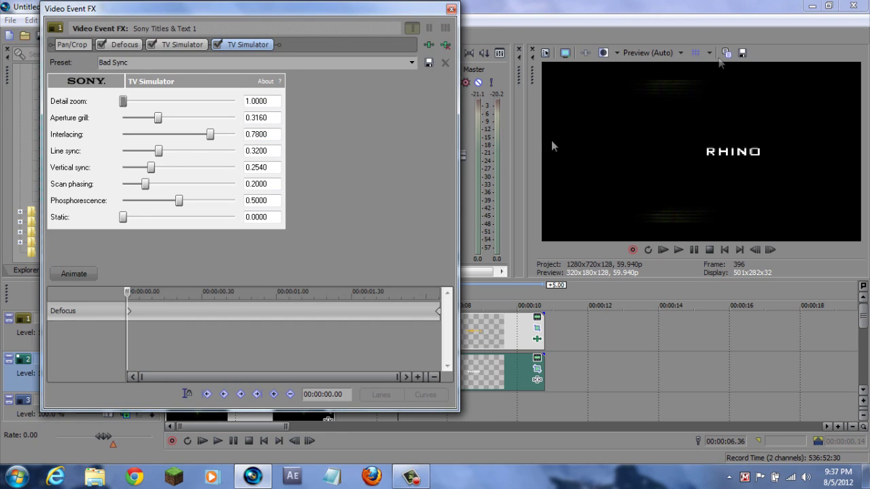
left_click(451, 9)
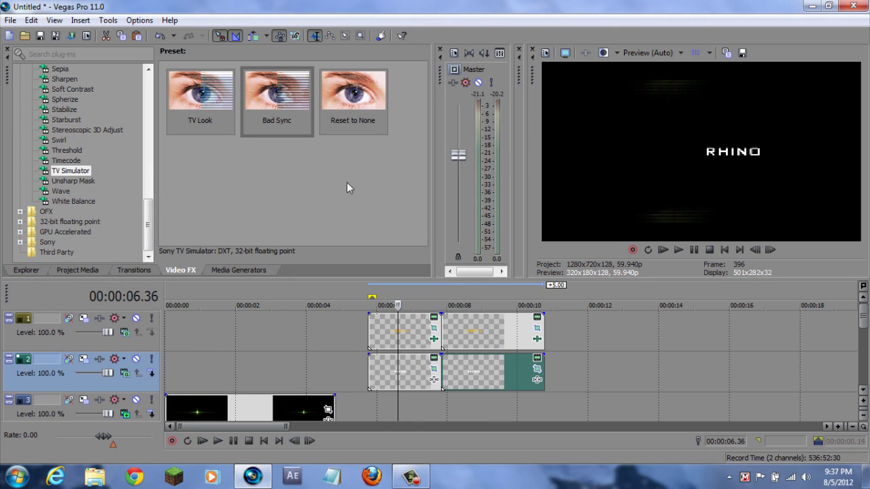
left_click_drag(153, 225, 150, 161)
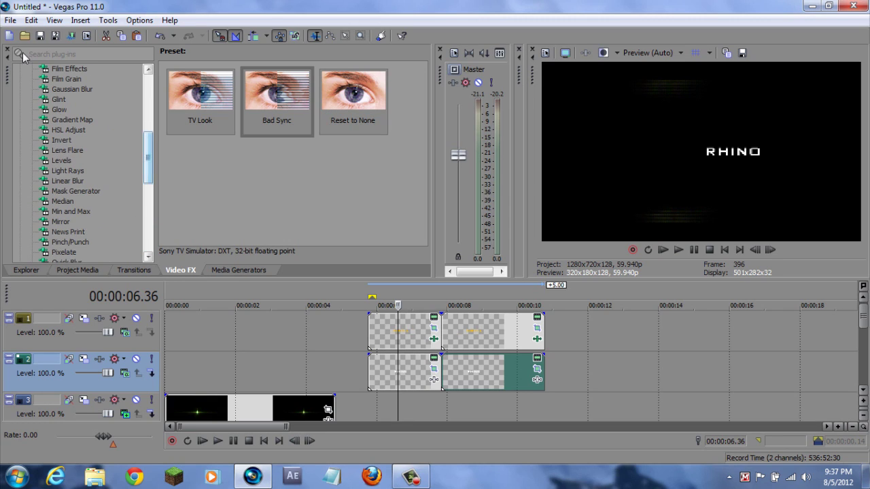
Step: Apply Glint's Sparkle preset to the RHINO title with Threshold 20.44 and Boost -63.68
left_click(59, 99)
left_click_drag(228, 94, 396, 375)
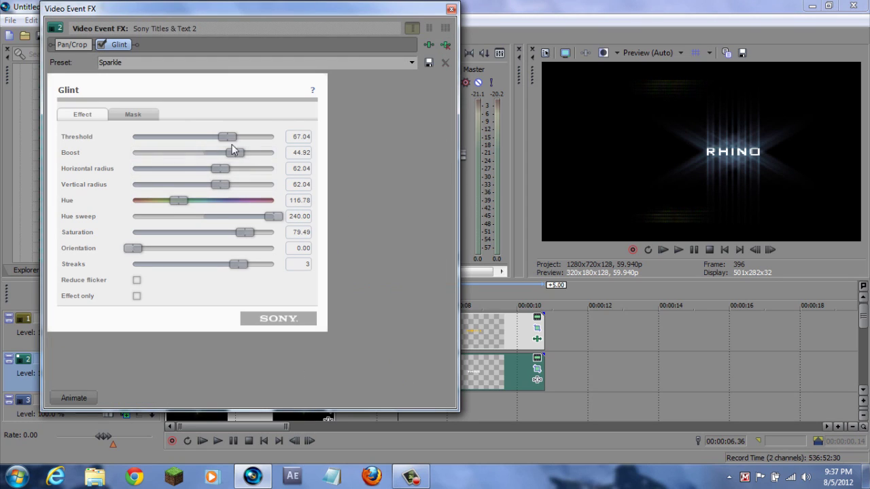
left_click_drag(227, 136, 163, 139)
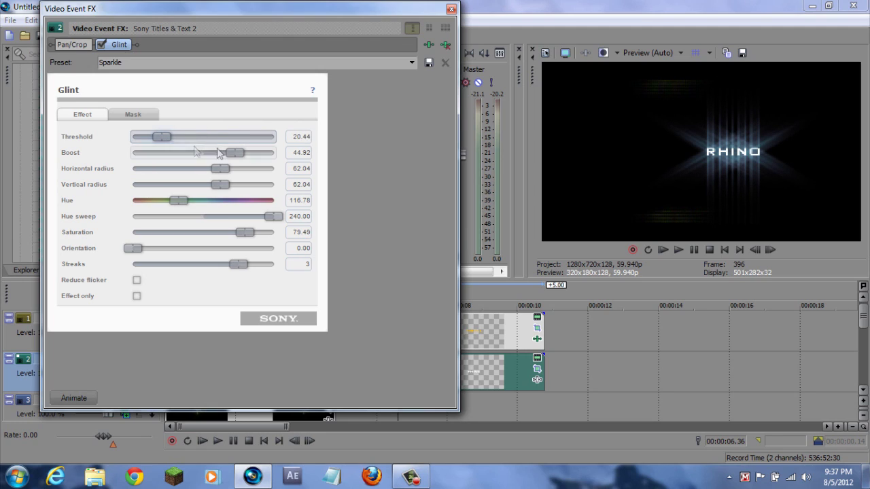
left_click_drag(237, 152, 161, 158)
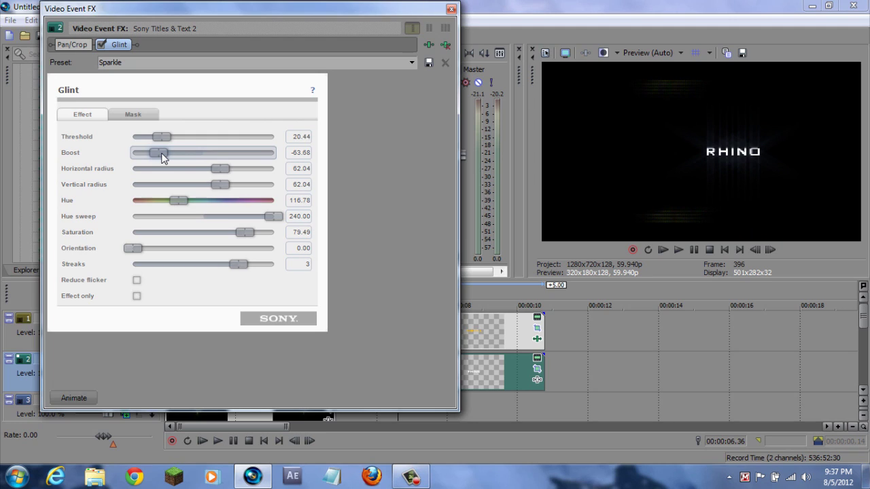
left_click(451, 9)
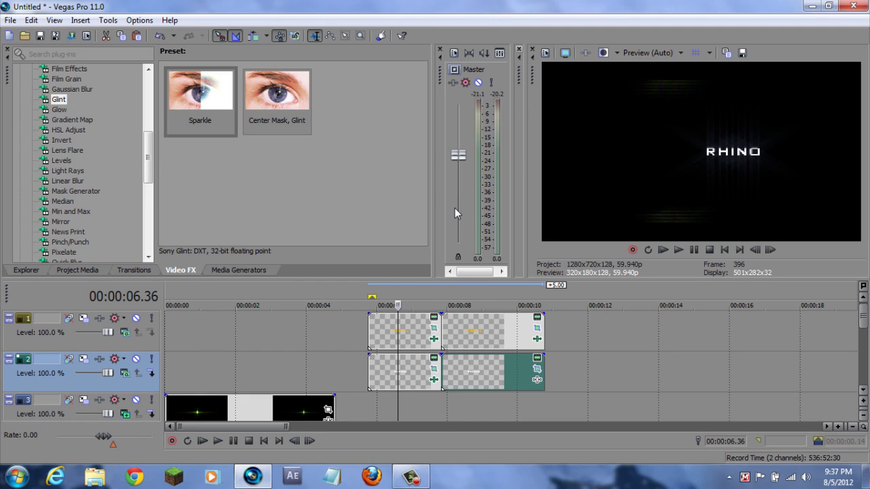
Step: Add TV Simulator's TV Look and Bad Sync presets to the track 2 RHINO title
scroll(148, 256, "down", 8)
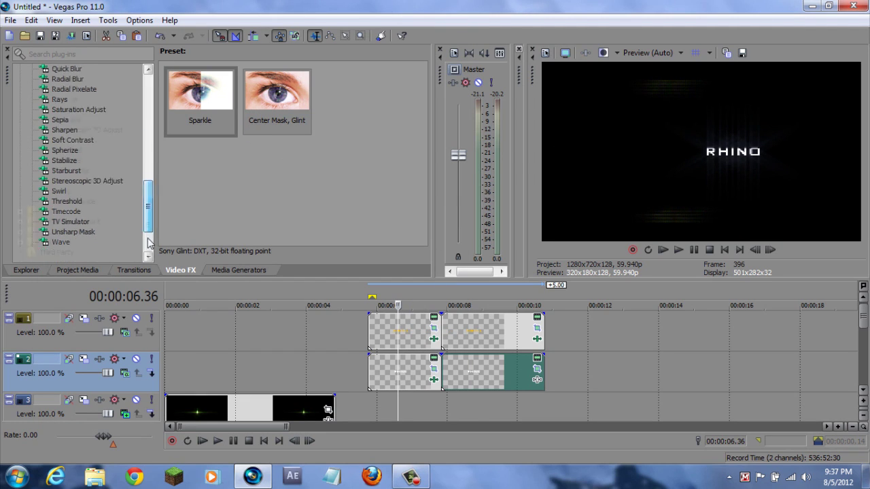
left_click(74, 171)
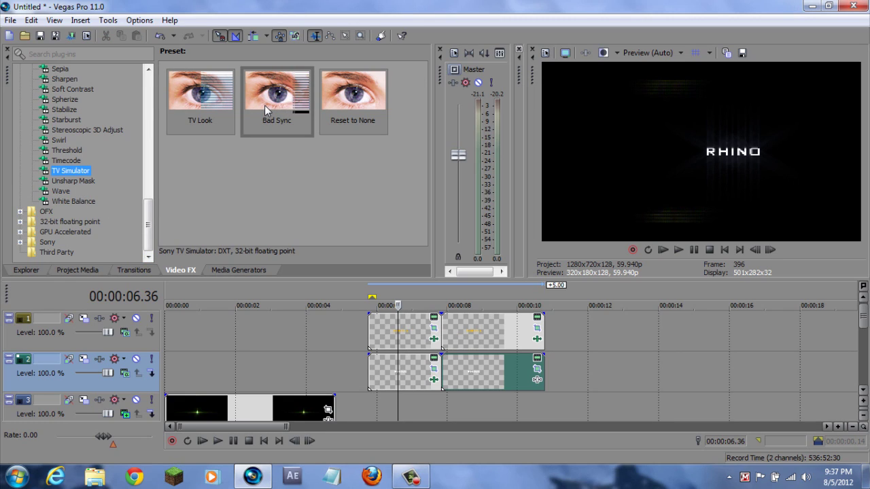
left_click_drag(213, 104, 412, 380)
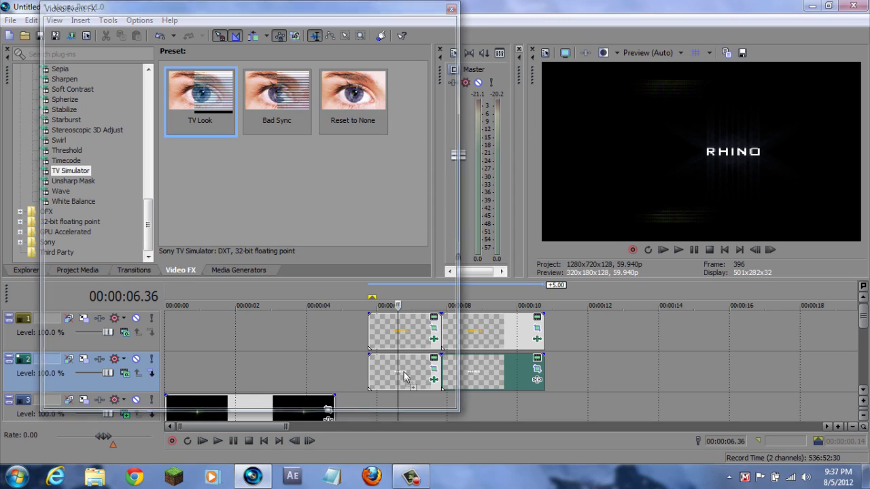
left_click(451, 9)
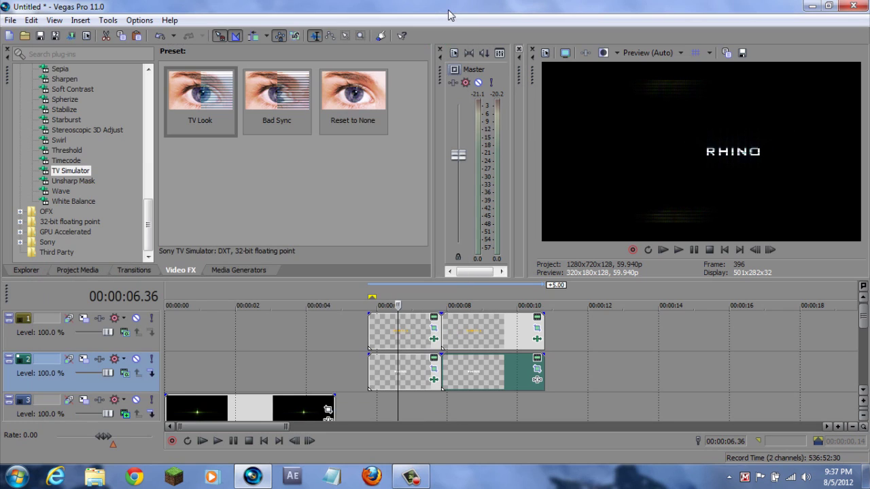
left_click_drag(275, 95, 398, 378)
left_click(451, 9)
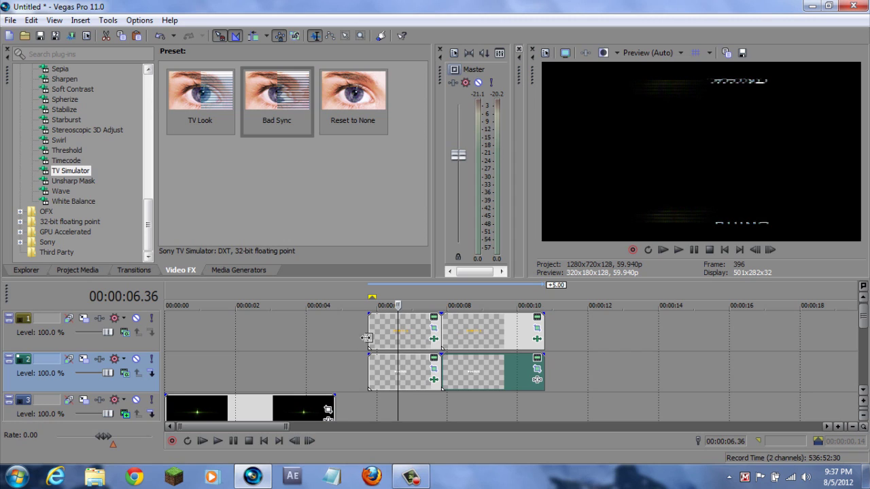
Step: Raise the RHINO title's Glint Boost to 25.91 and move the playhead to 00:00:08.22
right_click(384, 369)
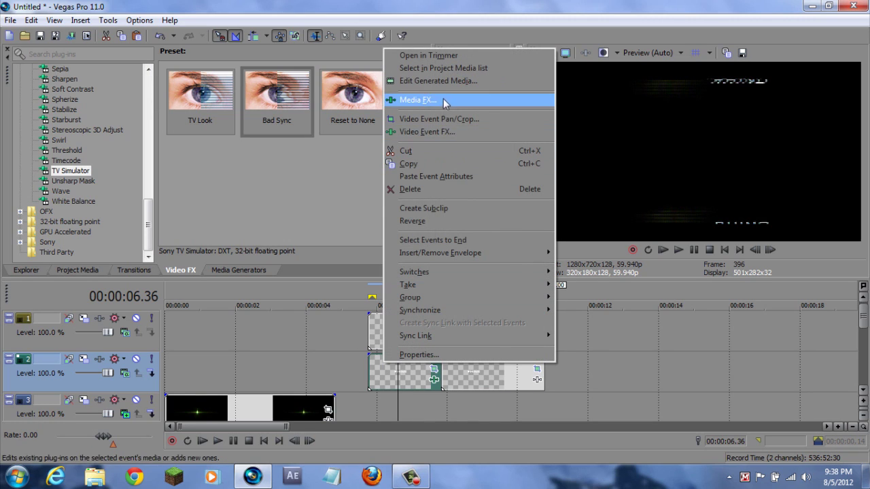
left_click(445, 131)
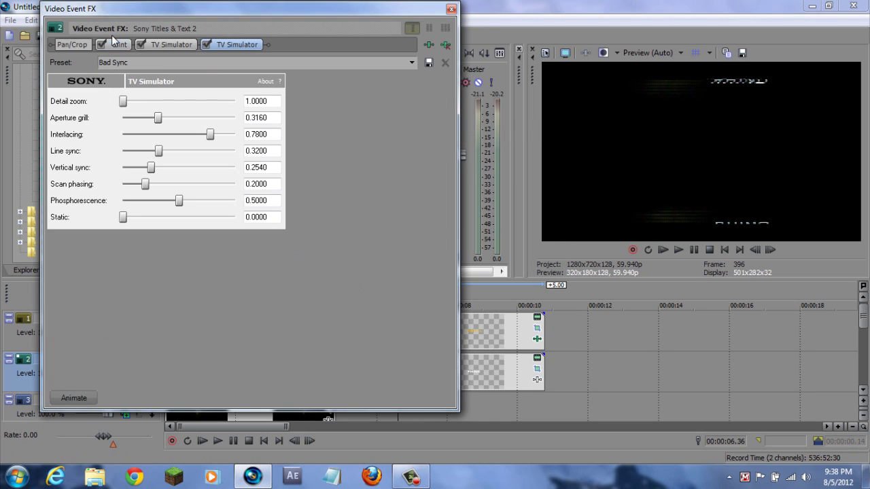
left_click(114, 44)
left_click_drag(162, 153, 221, 153)
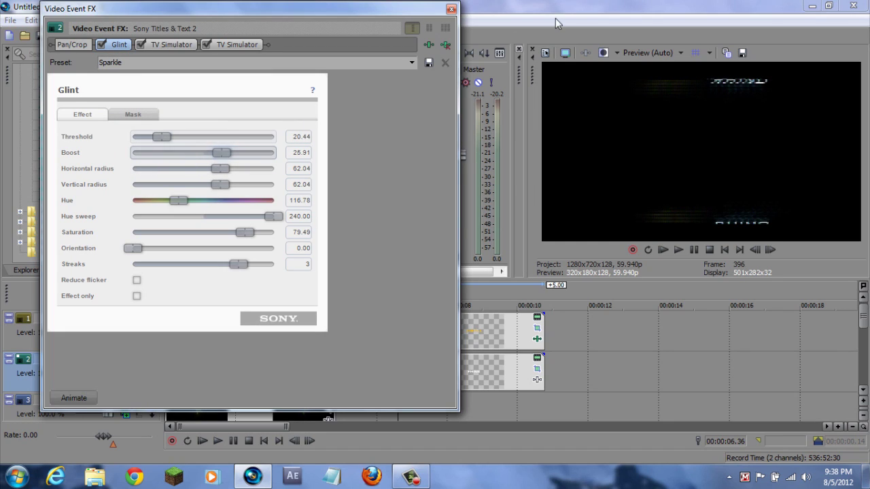
left_click(451, 10)
left_click(460, 297)
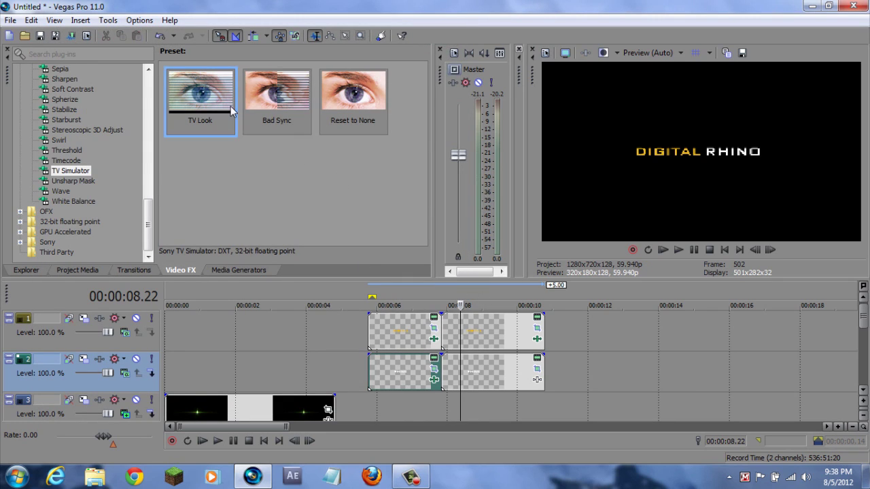
Step: Apply TV Look to the second title events on tracks 1 and 2
left_click_drag(231, 106, 483, 326)
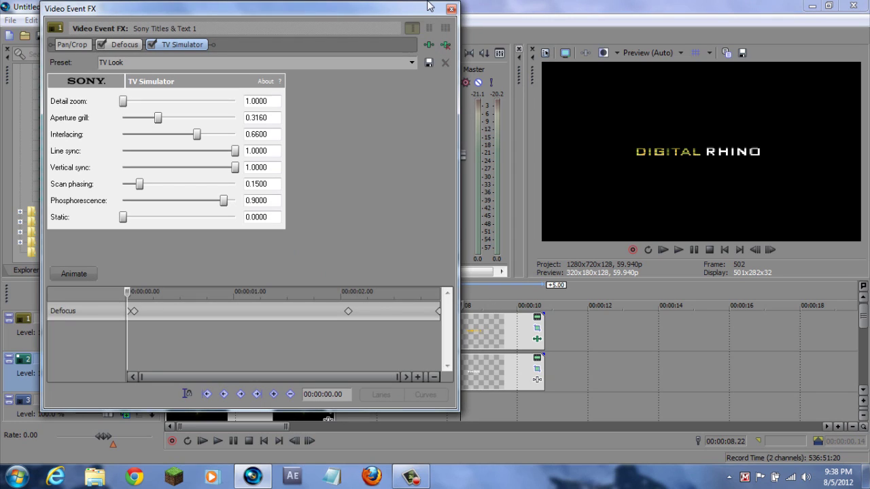
left_click(451, 11)
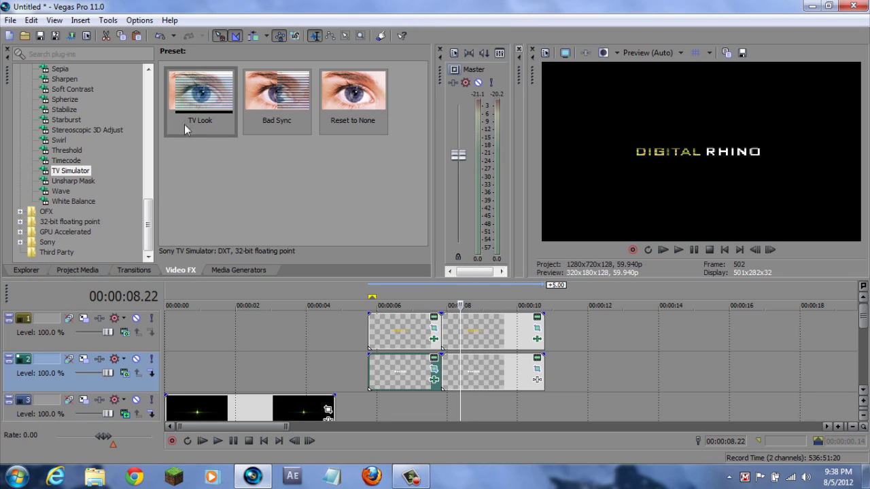
left_click_drag(200, 95, 500, 374)
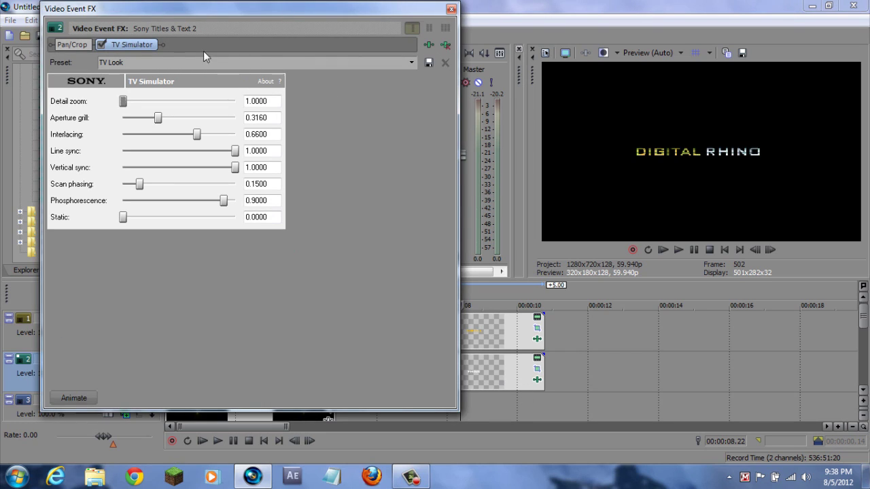
left_click(451, 8)
Step: Add a Glint Sparkle to track 2's second title event with Boost set to -12.10
left_click_drag(147, 224, 145, 103)
scroll(83, 160, "down", 4)
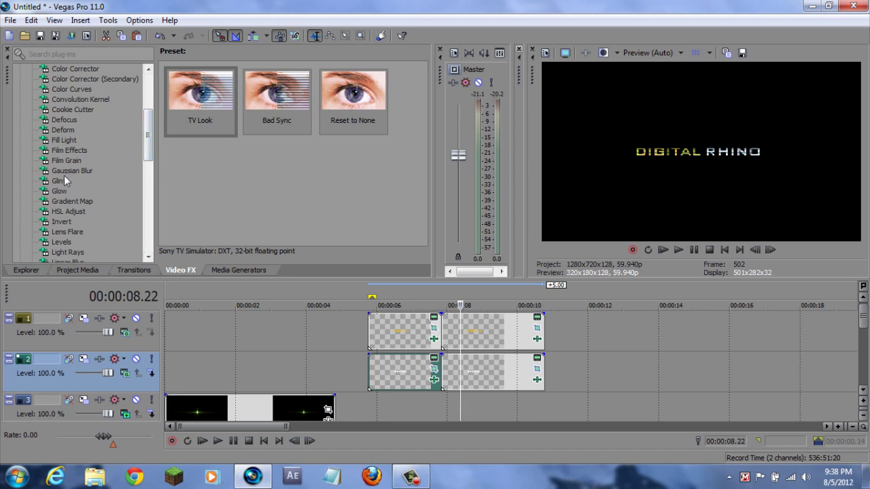
left_click(63, 178)
left_click_drag(200, 99, 464, 359)
left_click_drag(231, 154, 203, 158)
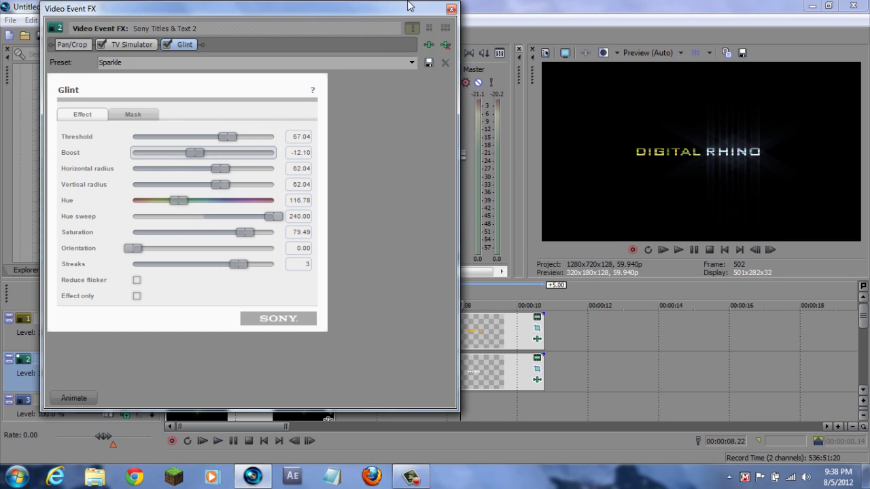
left_click(452, 11)
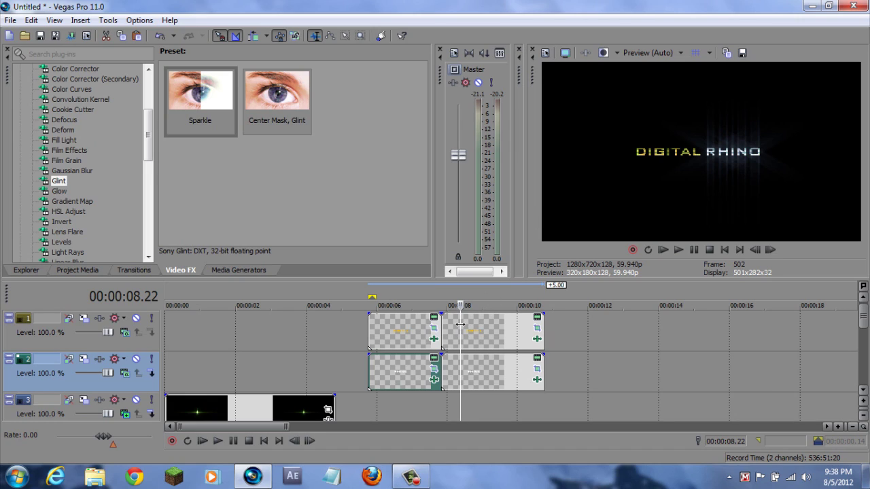
Step: Split the track 1 and track 2 title events at about 9.59 seconds
left_click(462, 327)
left_click_drag(459, 321, 516, 321)
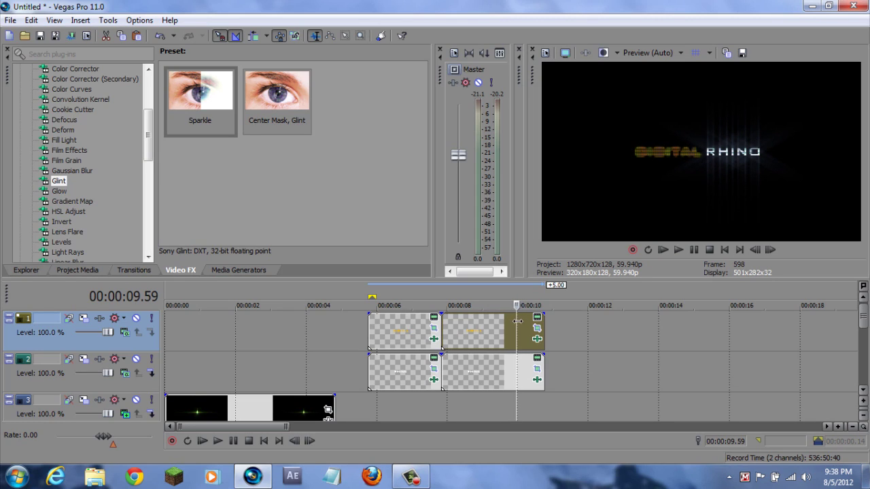
key("s")
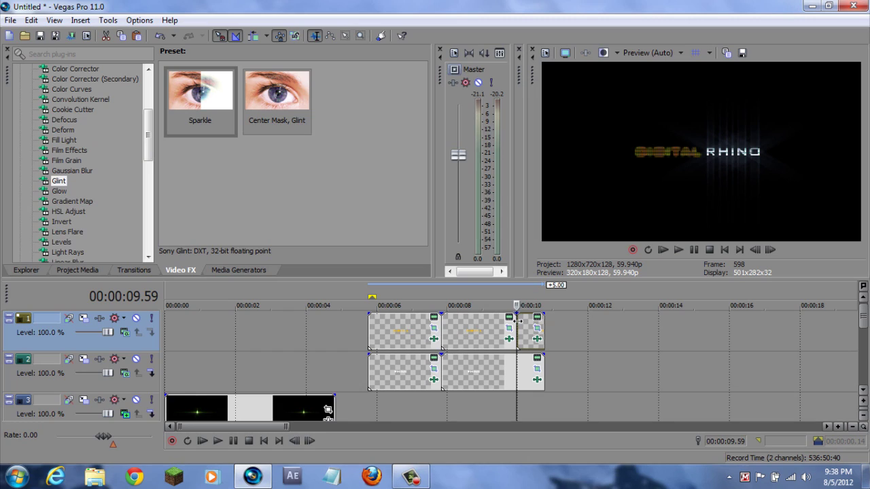
left_click(519, 375)
mouse_move(517, 366)
left_mouse_down()
mouse_move(507, 367)
mouse_move(516, 369)
left_mouse_up()
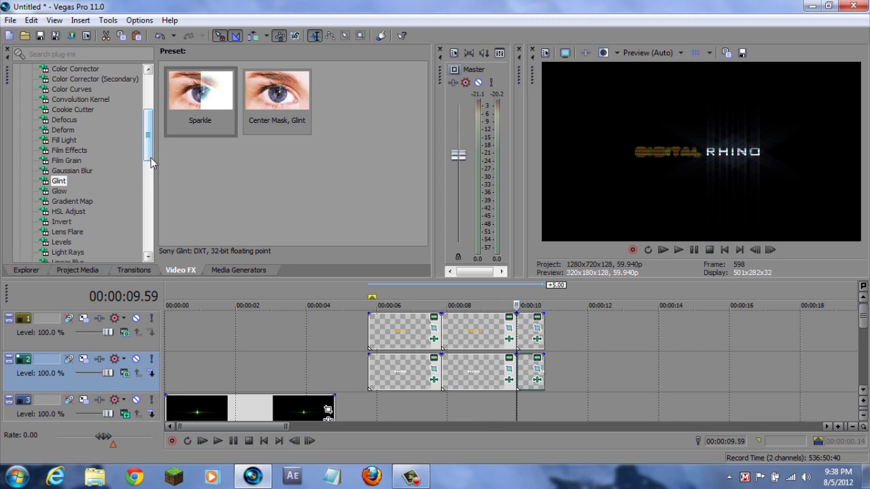
Step: Apply the TV Simulator Bad Sync preset to both titles' end pieces, then park the playhead at 5.45 s
left_click_drag(151, 160, 148, 259)
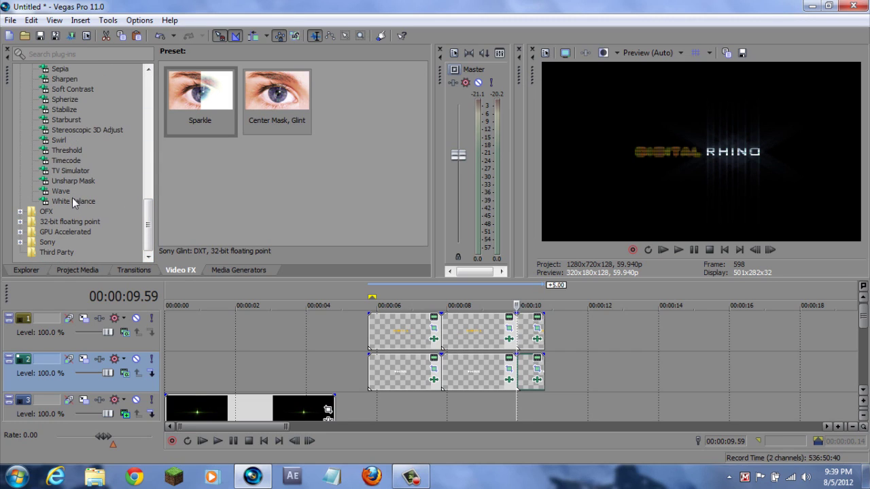
left_click(71, 170)
left_click_drag(268, 109, 534, 338)
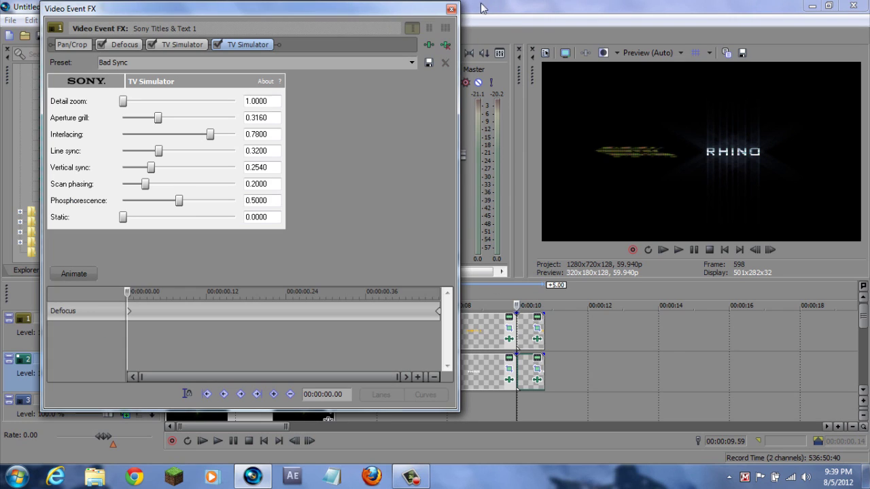
left_click(450, 9)
left_click_drag(272, 102, 533, 368)
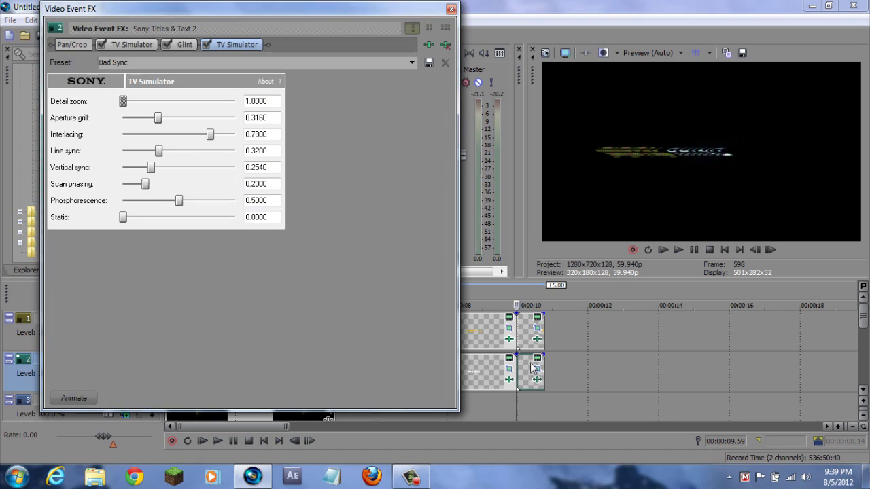
left_click(451, 10)
left_click(368, 296)
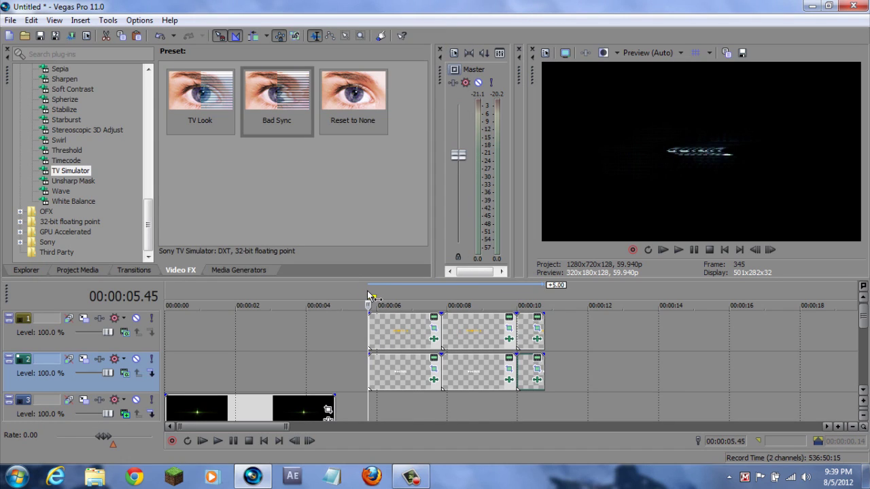
left_click(225, 444)
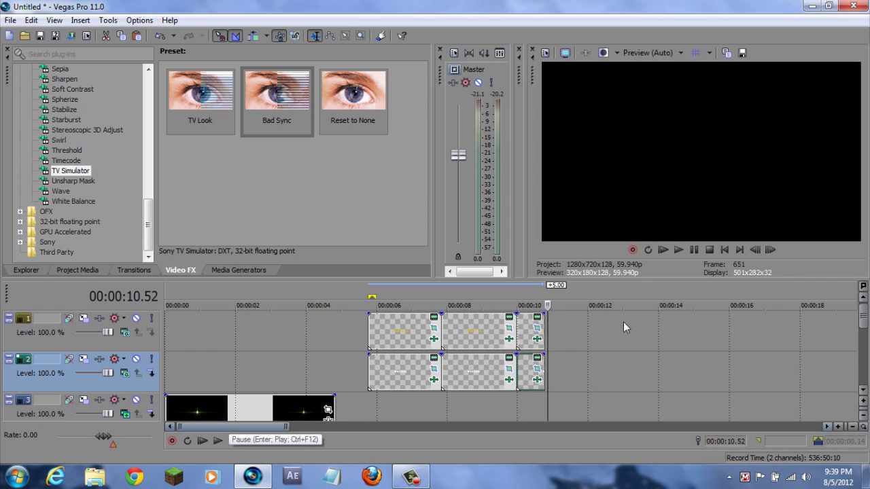
scroll(864, 319, "down", 2)
scroll(864, 320, "up", 2)
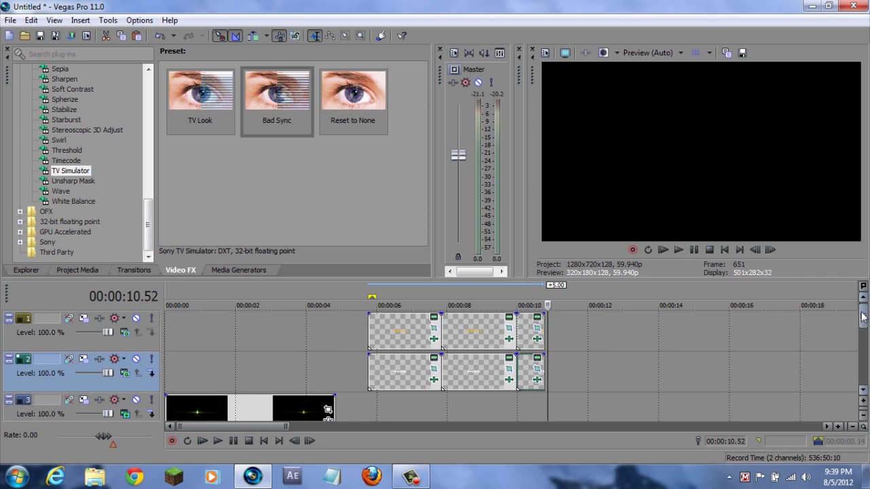
left_click(373, 297)
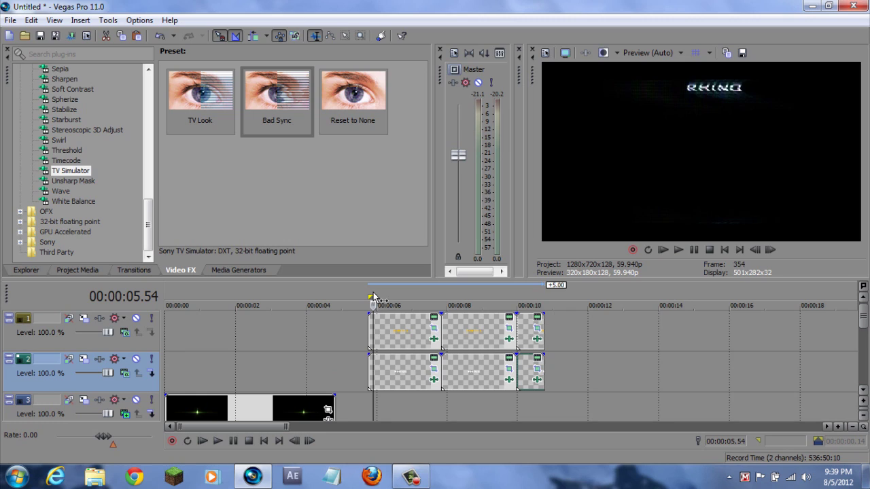
left_click(368, 299)
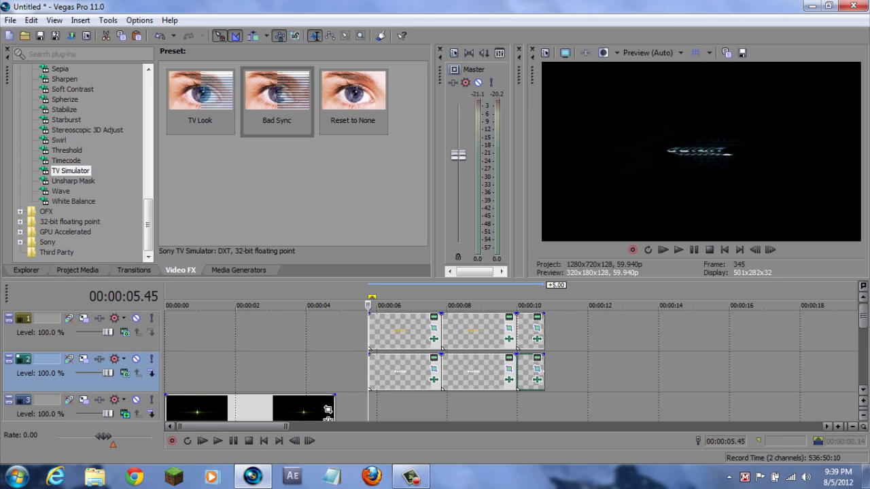
scroll(860, 400, "down", 5)
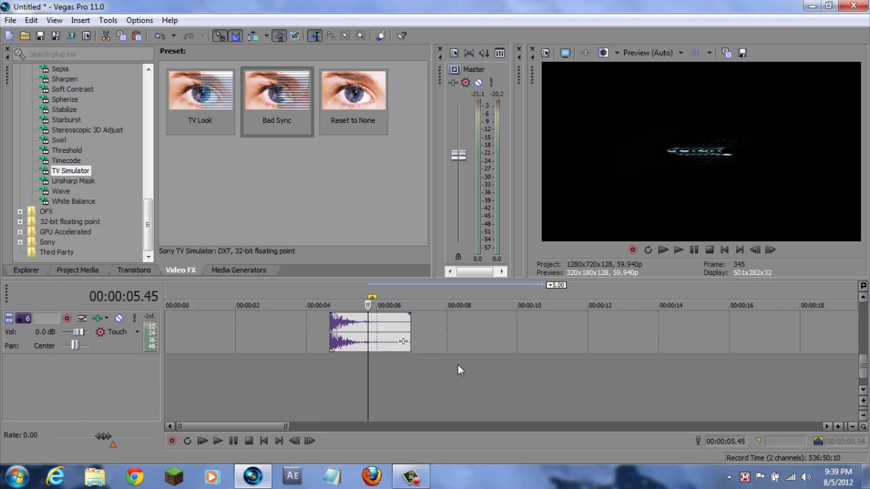
scroll(457, 369, "up", 5)
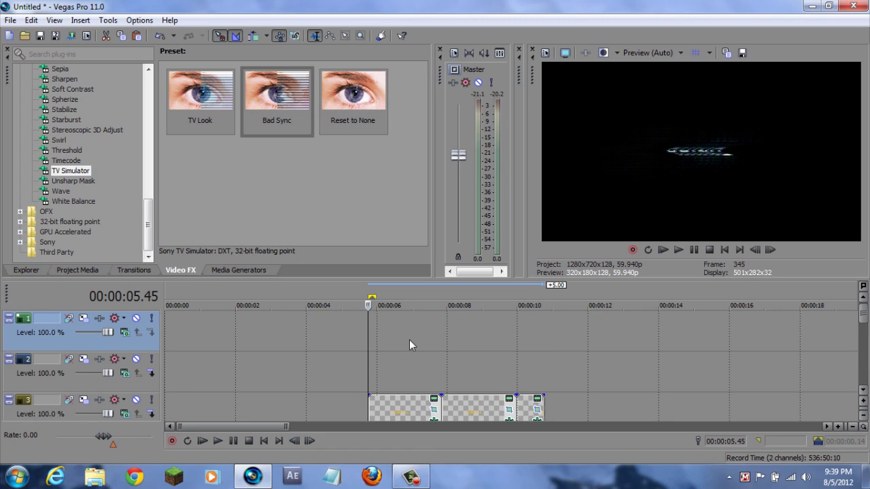
left_click(25, 271)
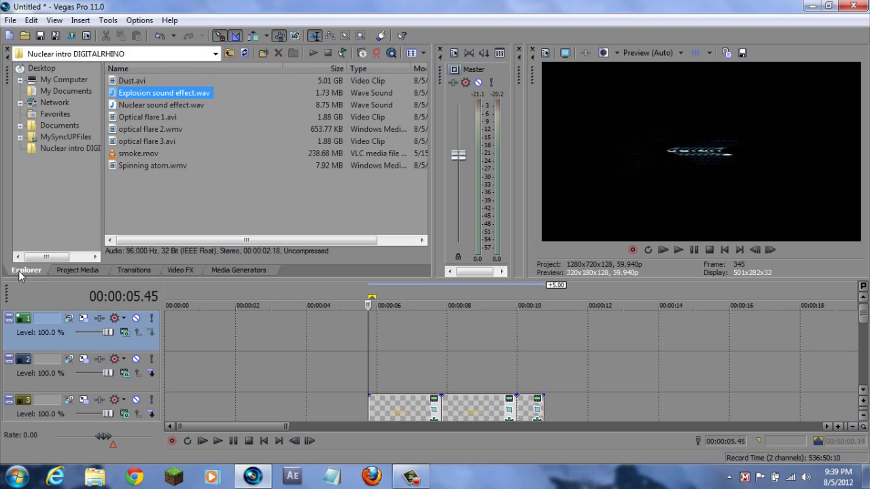
Step: Place optical flare 3.avi on the timeline at 5.45 s with its track blended in Add mode
left_click(143, 145)
left_click_drag(138, 145, 375, 368)
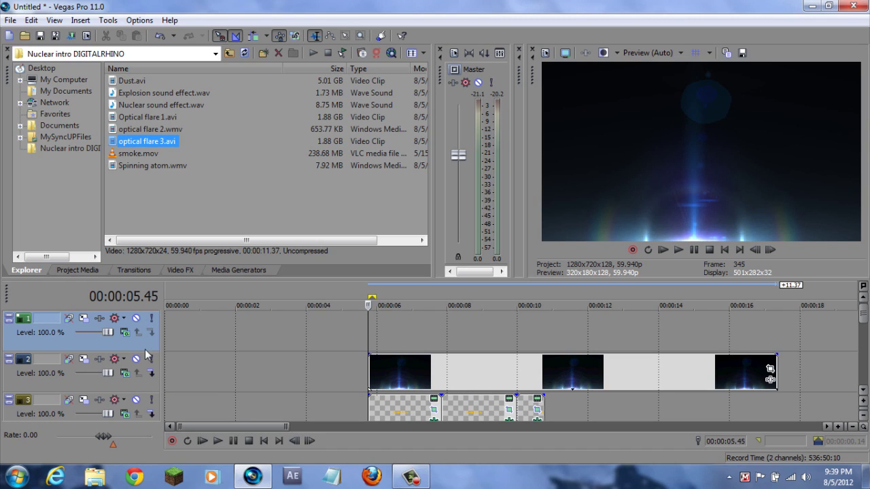
left_click(127, 374)
left_click(145, 206)
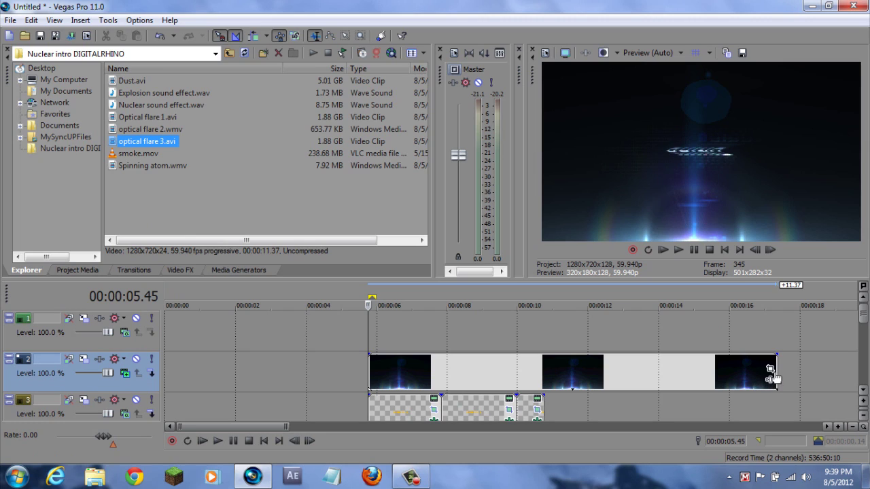
Step: Trim the flare clip to end with the titles and split it at 9.59 seconds
left_click_drag(774, 378, 542, 374)
left_click(442, 329)
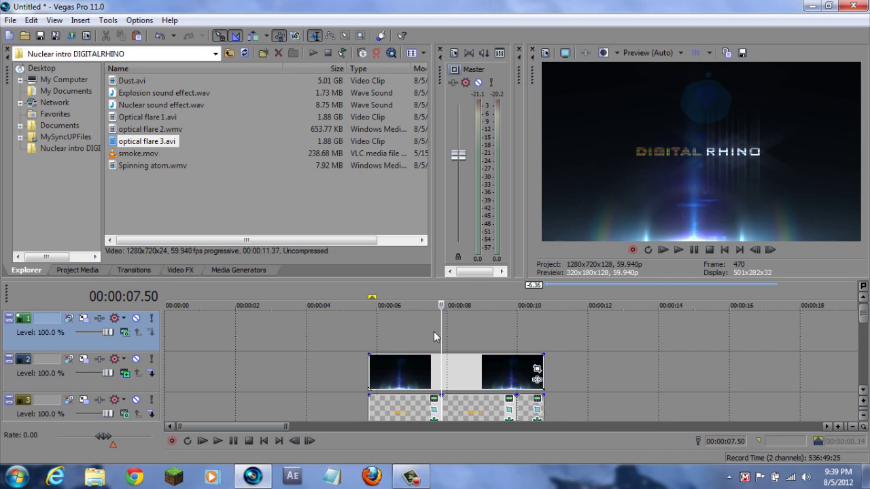
left_click(438, 343)
left_click(441, 355)
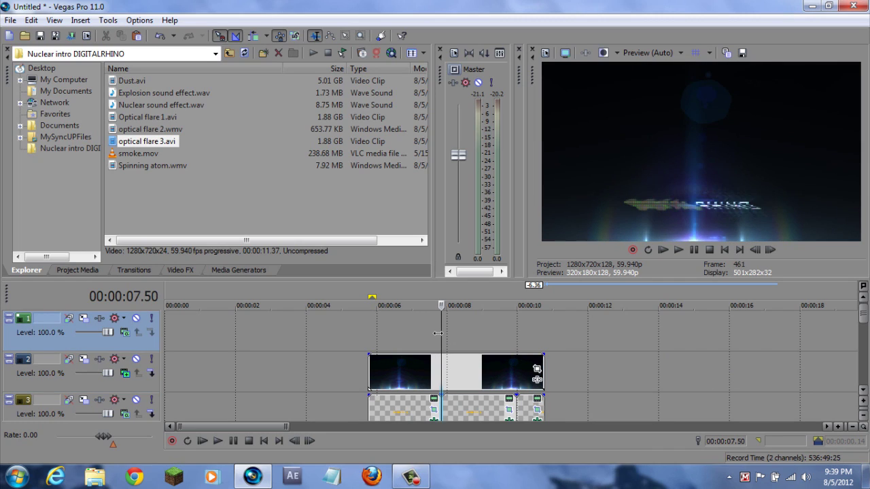
left_click(442, 373)
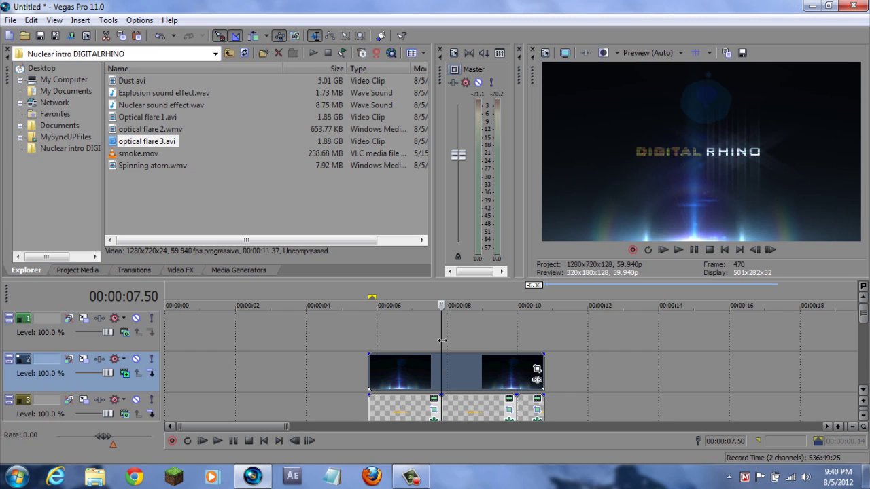
left_click(487, 326)
left_click(522, 326)
left_click(517, 326)
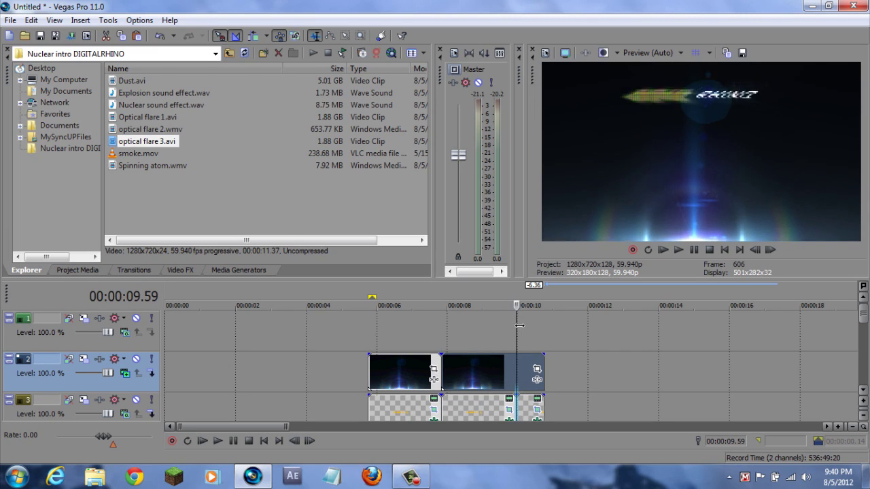
key("s")
Step: Preview frames at 6.09 and 8.48 s, then place smoke.mov on a new top track at 5.45 s
left_click(382, 302)
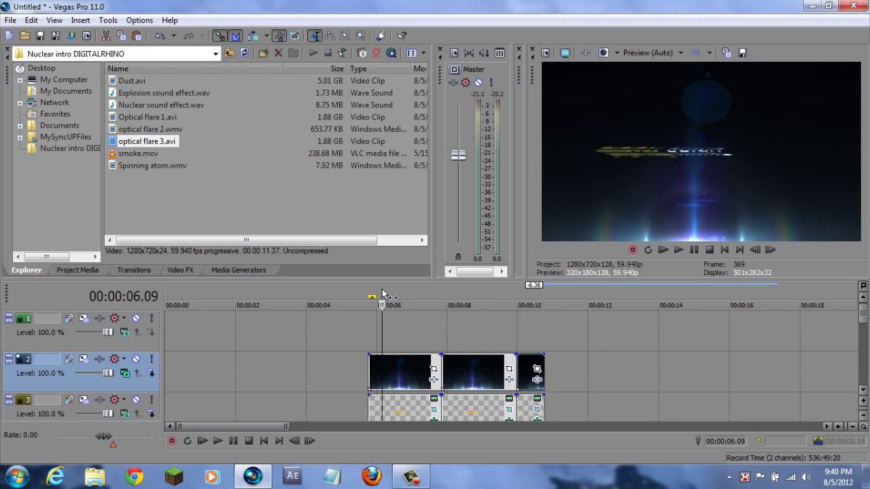
left_click(476, 299)
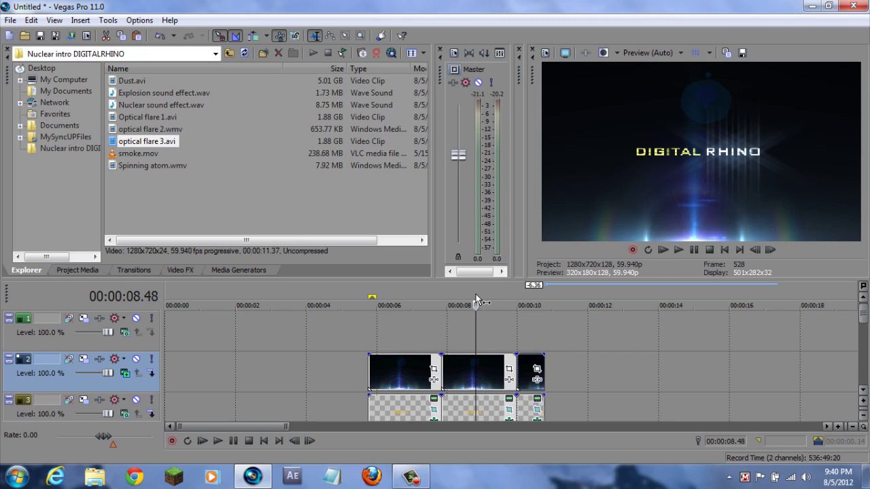
left_click_drag(472, 324, 369, 333)
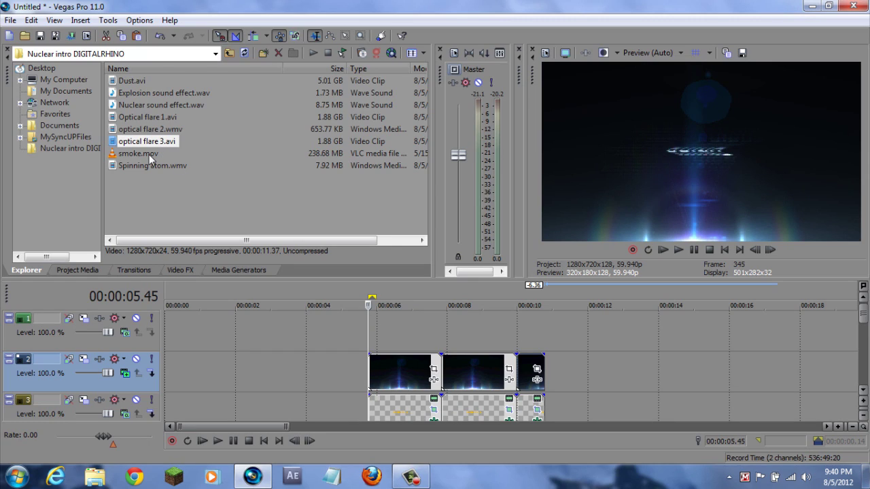
left_click_drag(149, 155, 374, 329)
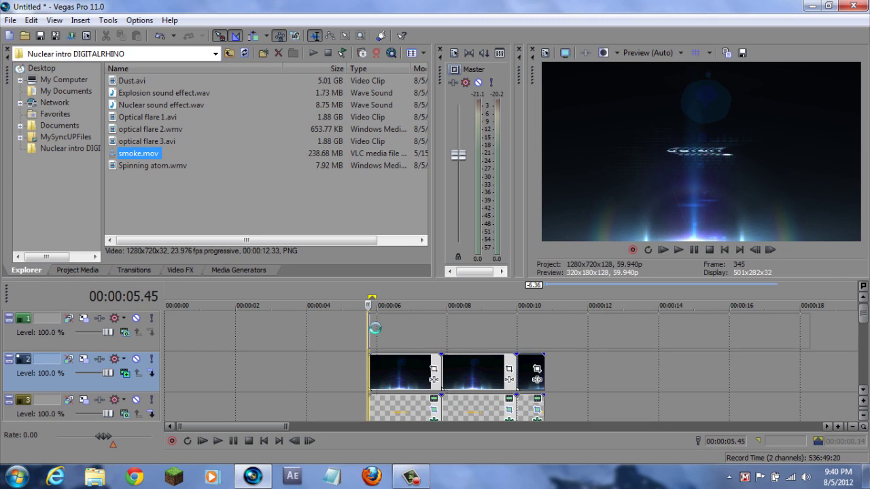
Step: Set the smoke track to Add compositing and trim smoke.mov to end with the clips below
left_click(124, 318)
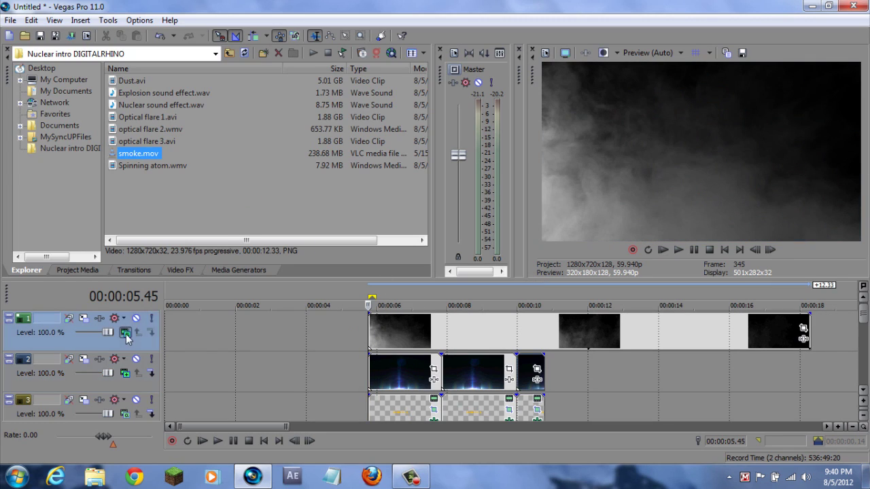
left_click(187, 165)
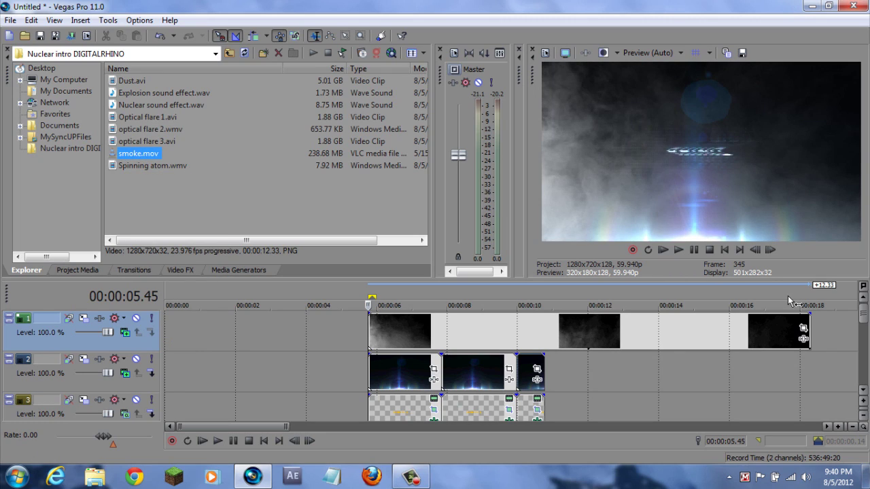
left_click_drag(805, 326, 542, 329)
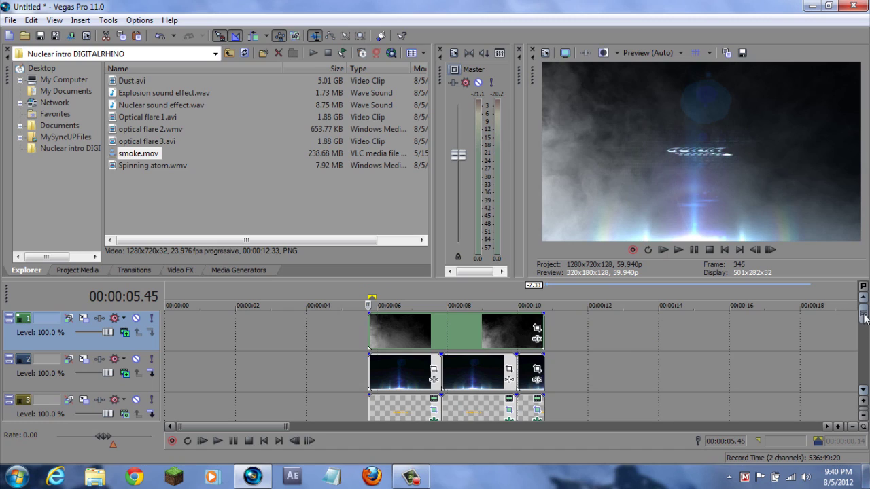
mouse_move(865, 319)
left_mouse_down()
mouse_move(865, 335)
mouse_move(865, 316)
left_mouse_up()
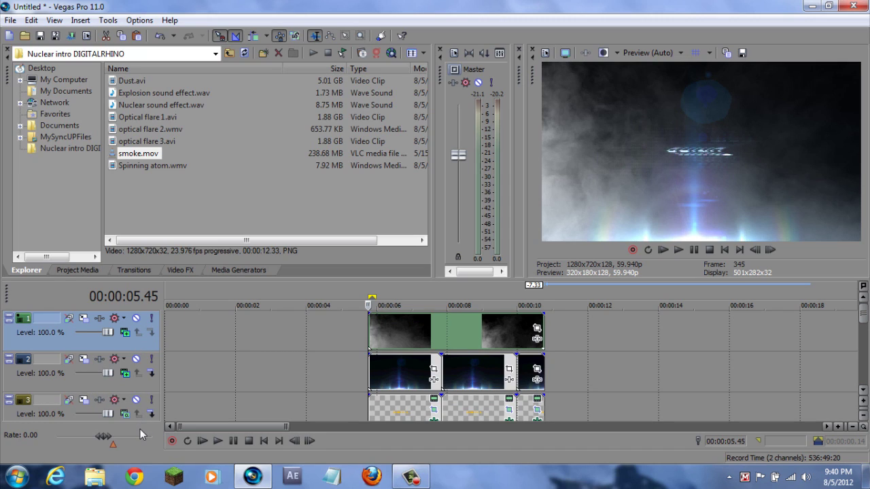
Step: Drag the smoke track from slot 3 down to slot 4, beneath both title tracks
left_click_drag(41, 326, 41, 408)
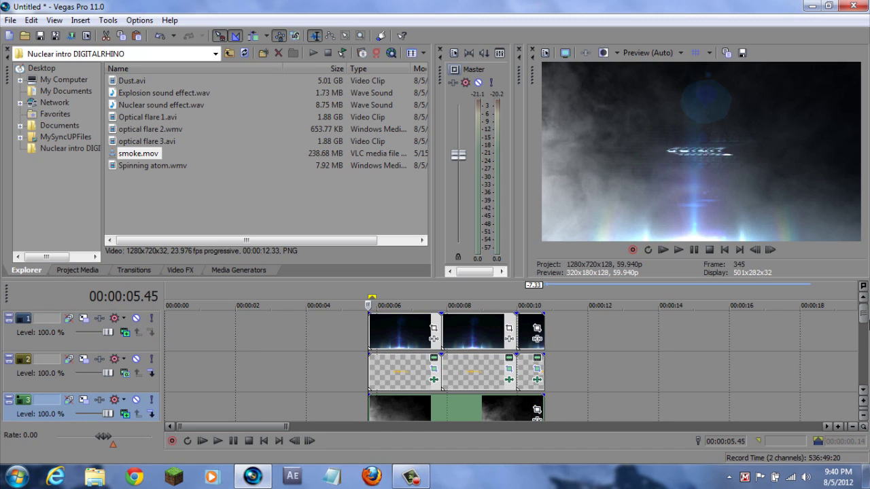
left_click_drag(865, 319, 866, 343)
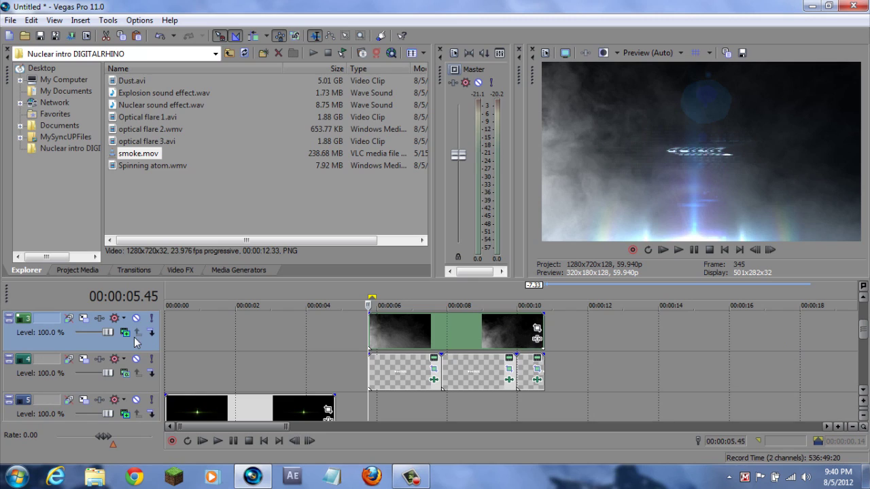
left_click_drag(89, 348, 87, 385)
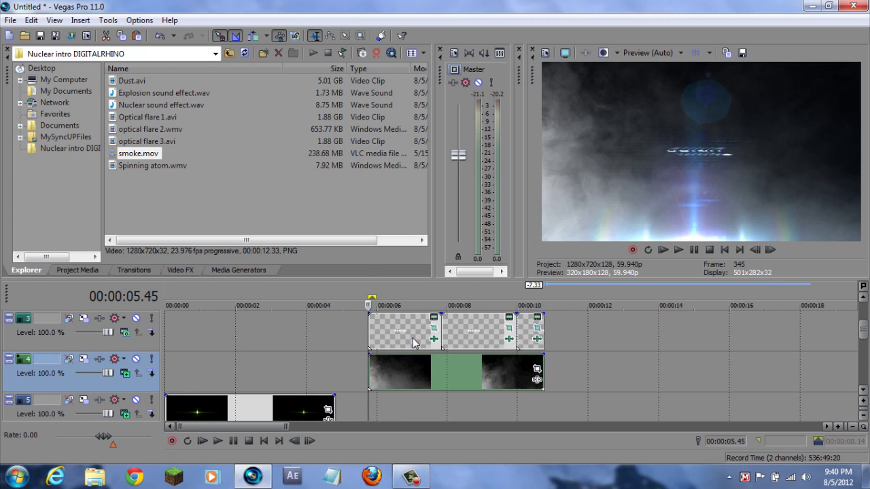
left_click_drag(865, 330, 864, 304)
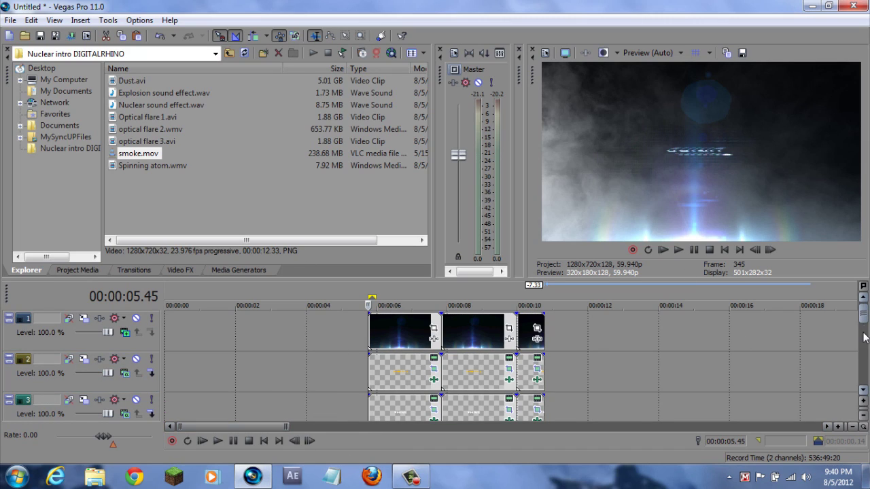
left_click_drag(864, 327, 865, 343)
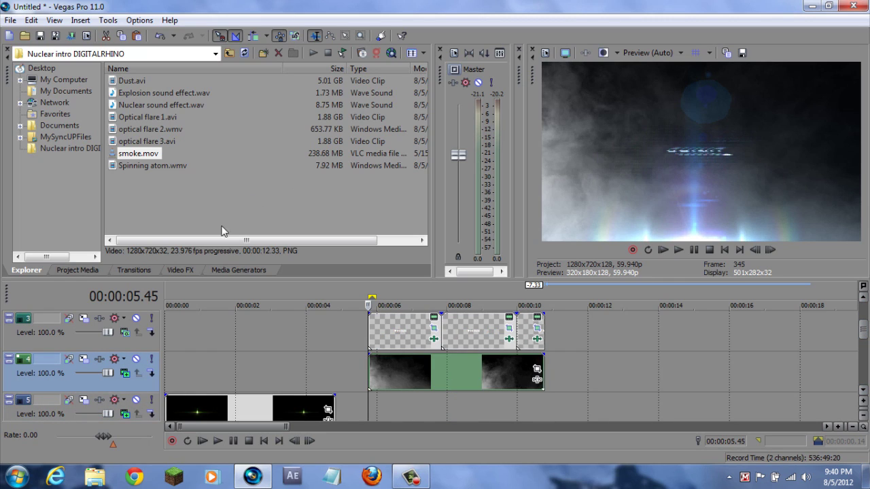
left_click(180, 269)
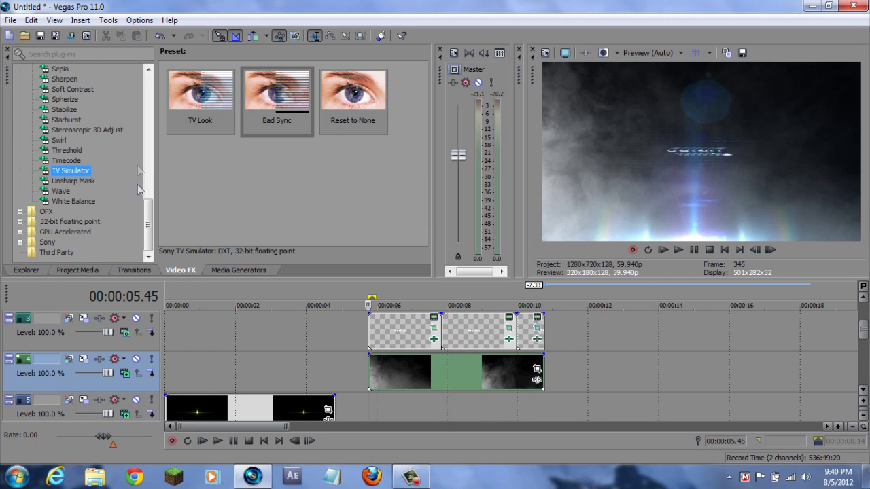
Step: Apply the default Color Corrector to smoke.mov and shift its midtones to 340.35, 0.4247
scroll(138, 163, "up", 10)
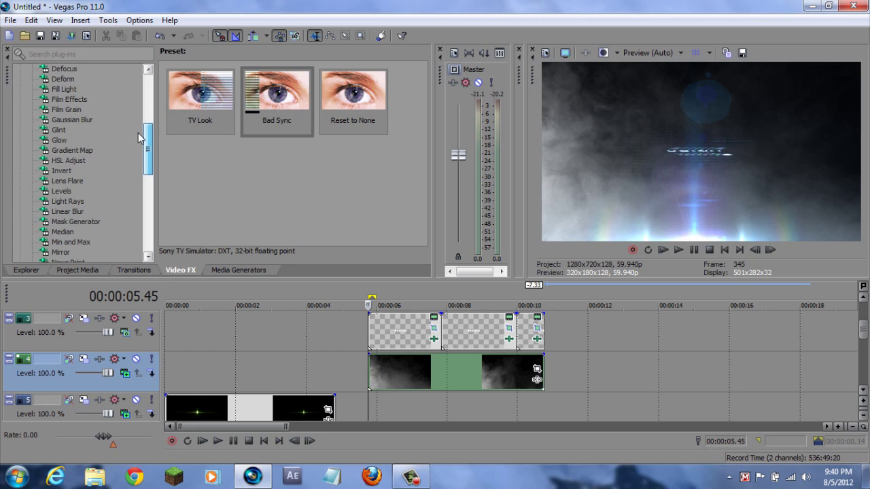
scroll(138, 137, "up", 4)
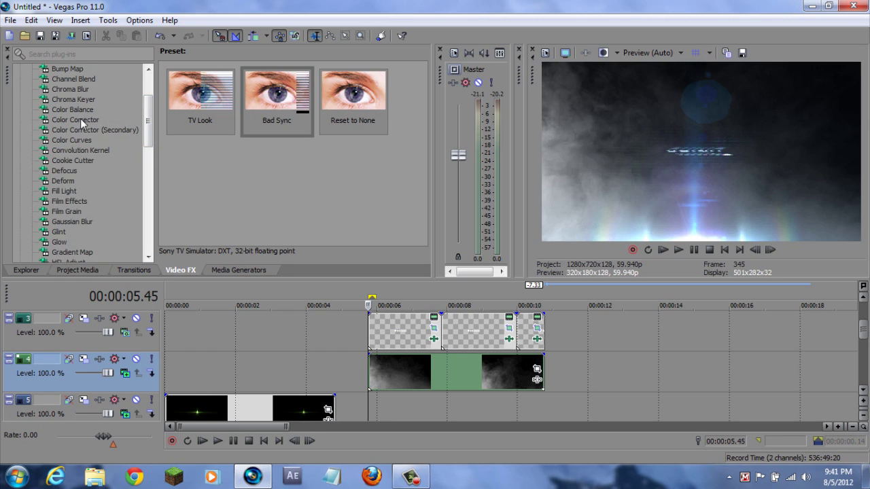
left_click(80, 119)
left_click_drag(201, 95, 309, 239)
left_click_drag(375, 336, 390, 368)
left_click(176, 295)
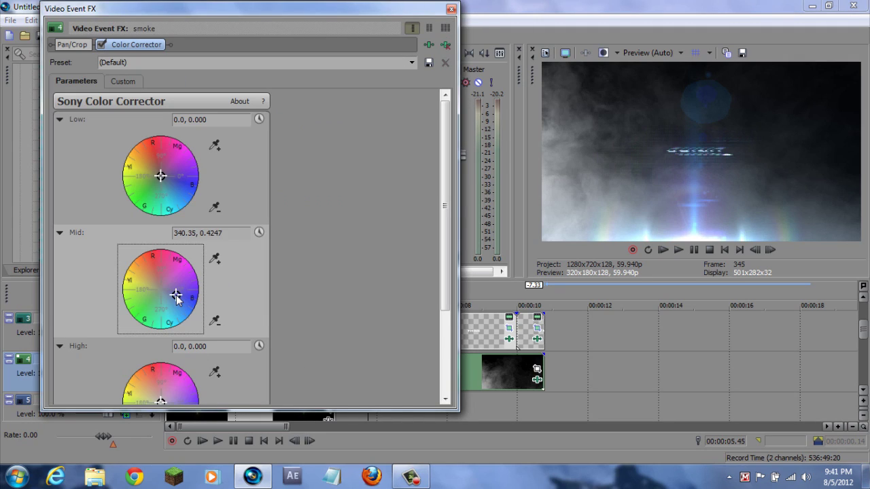
left_click(452, 9)
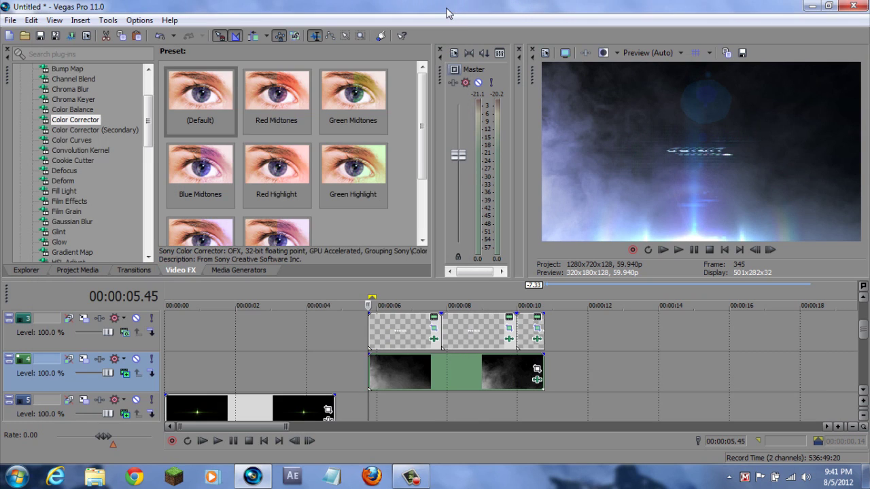
Step: Preview the colour change, then split smoke.mov at 00:00:07.50 and 00:00:09.59
left_click(231, 446)
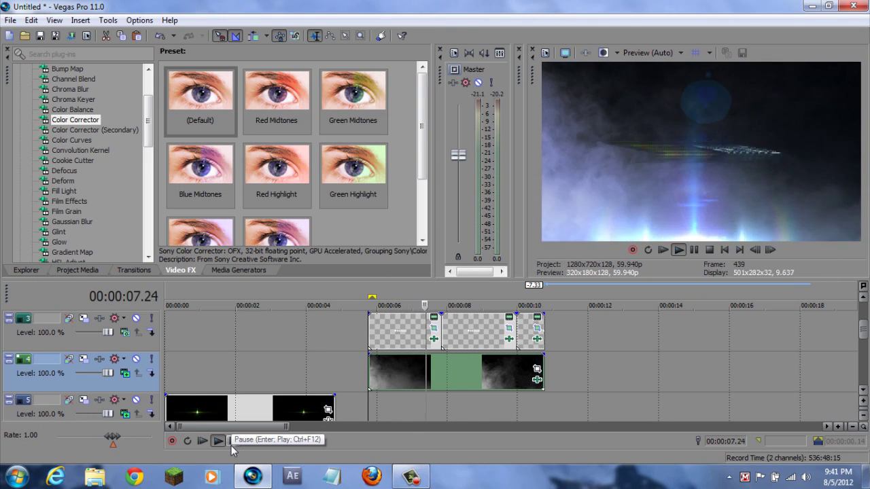
left_click(231, 446)
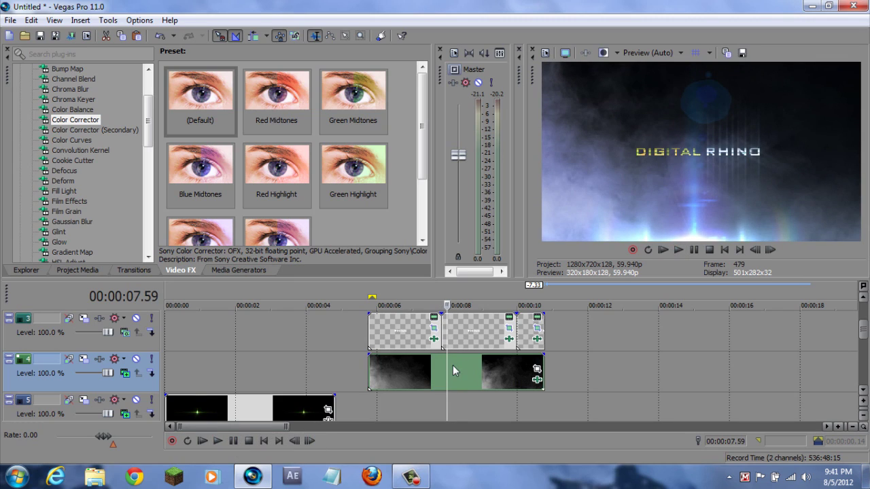
left_click_drag(446, 365, 440, 367)
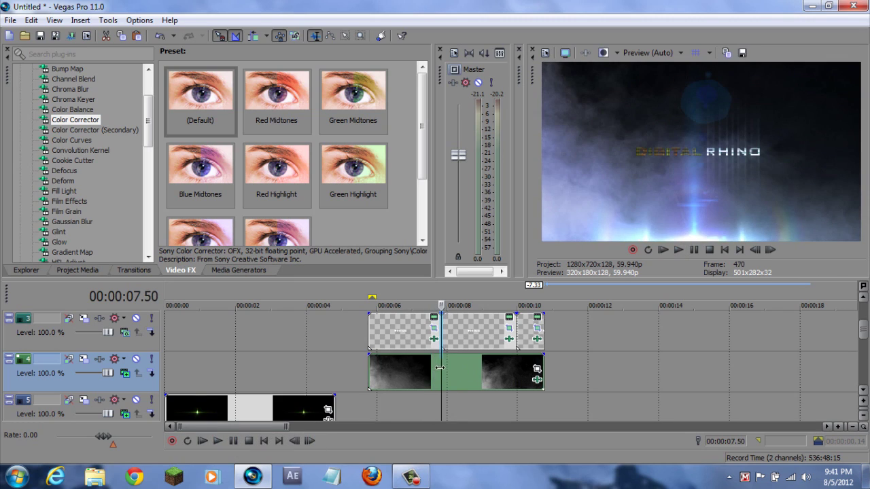
key("s")
left_click(518, 295)
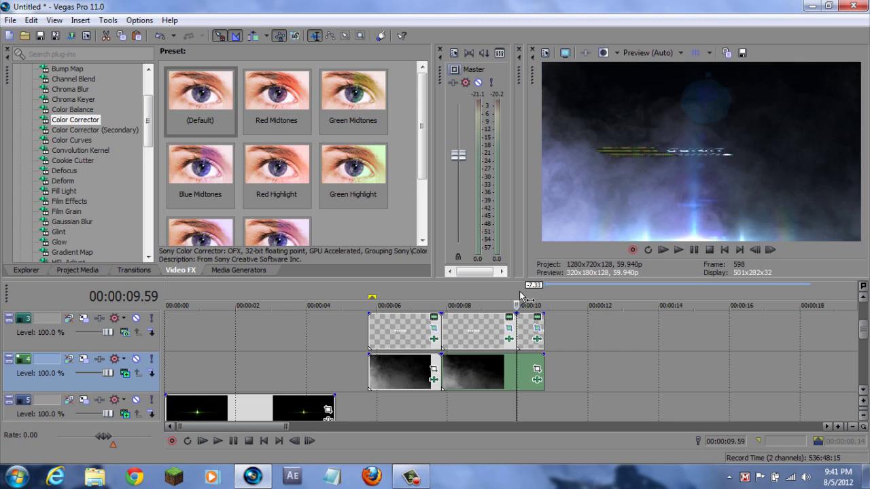
key("s")
left_click_drag(864, 333, 865, 316)
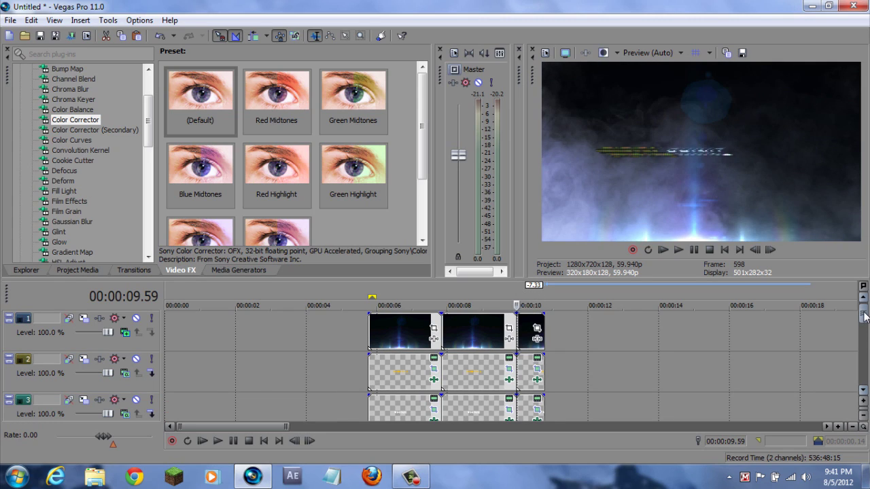
left_click_drag(150, 101, 151, 224)
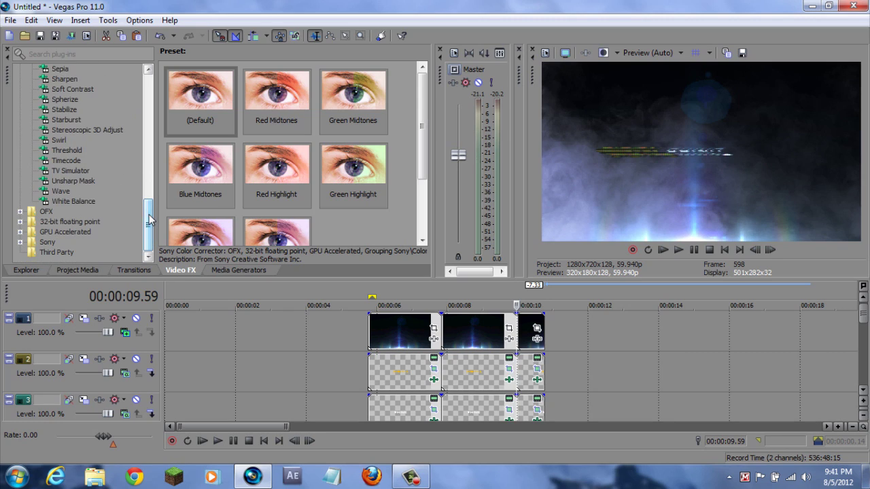
Step: Apply the TV Simulator Bad Sync preset to the first optical flare 3.avi piece
left_click(63, 174)
left_click(387, 286)
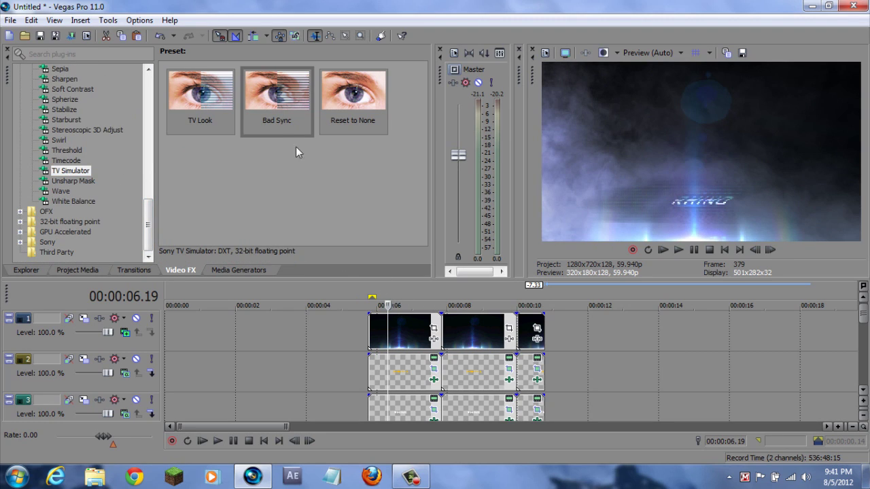
left_click(205, 101)
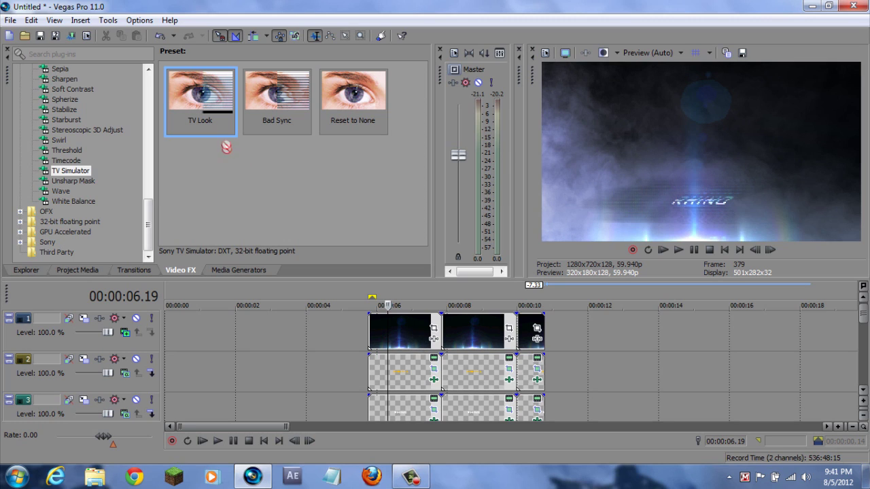
left_click_drag(276, 100, 396, 321)
left_click(450, 8)
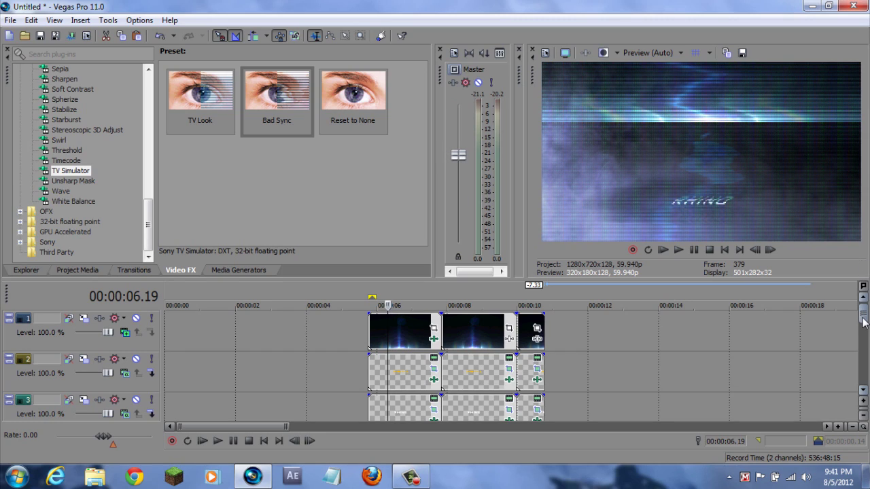
Step: Apply Bad Sync to the first smoke.mov piece and replay from 00:00:05.45
left_click_drag(865, 322, 865, 337)
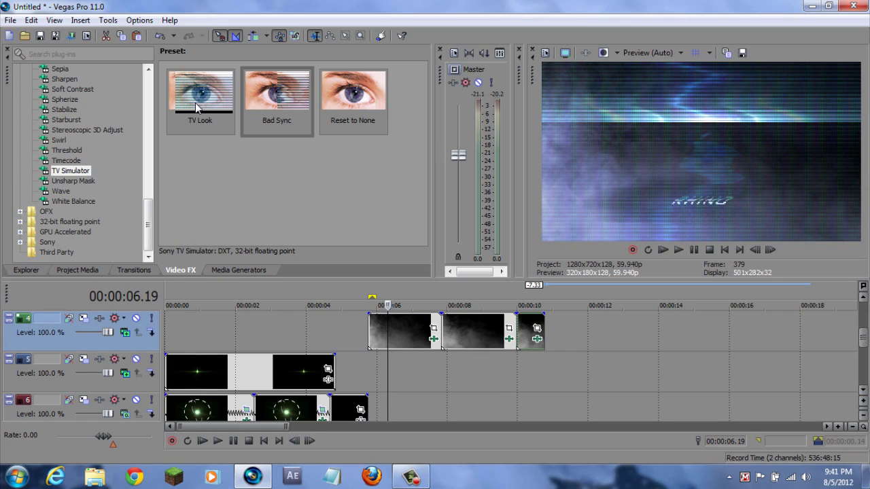
left_click_drag(195, 107, 404, 330)
left_click_drag(276, 100, 403, 326)
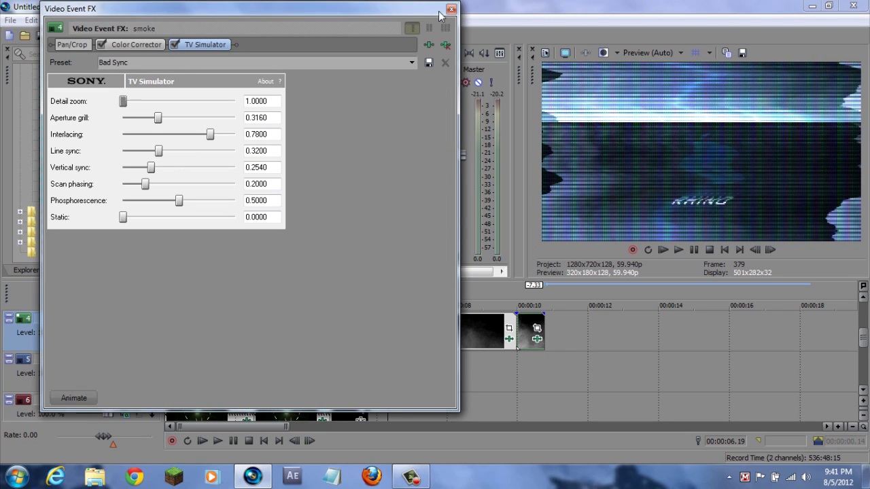
left_click(451, 10)
left_click_drag(373, 293, 370, 295)
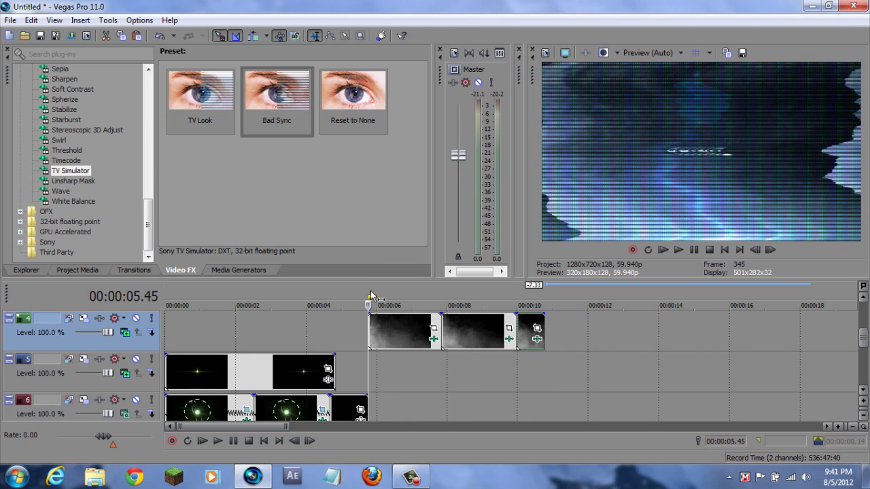
left_click(225, 443)
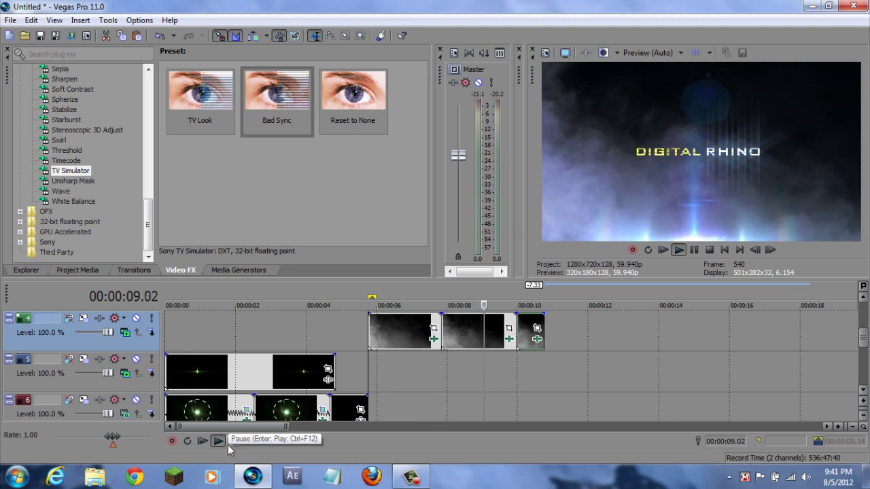
Step: Apply Bad Sync to the last optical flare 3.avi piece starting at 00:00:09.59
left_click(226, 443)
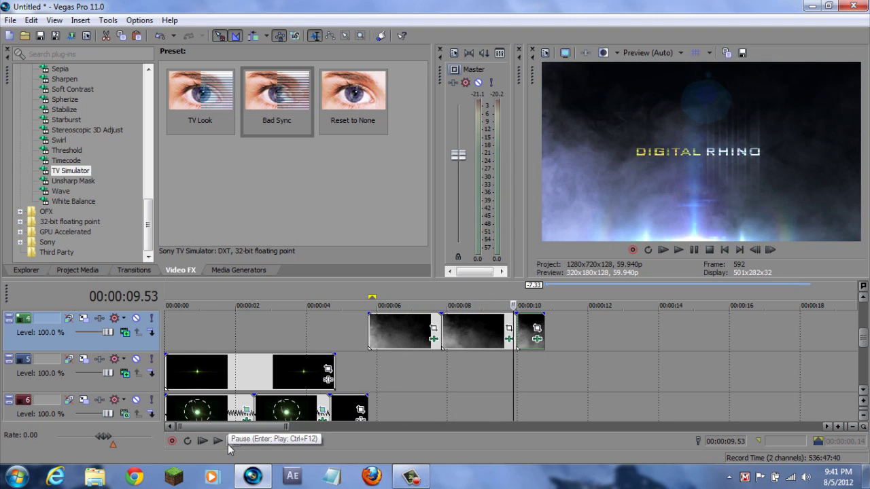
left_click(233, 441)
left_click(233, 441)
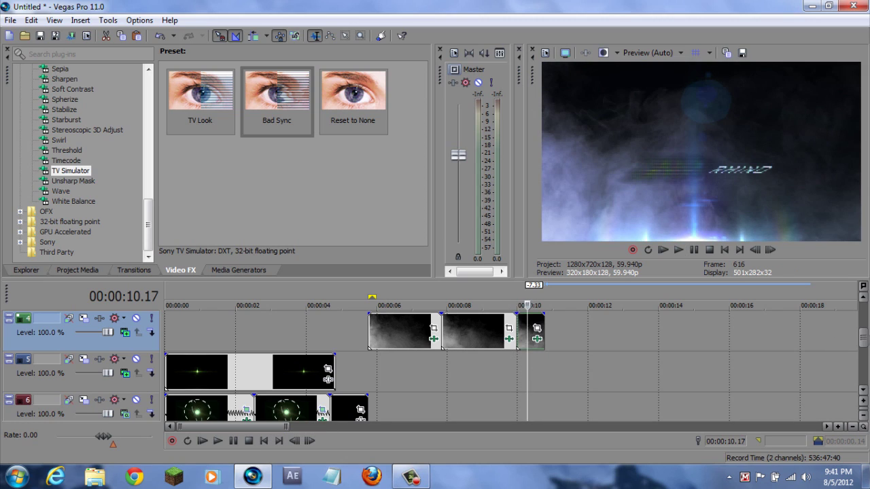
scroll(530, 303, "up", 3)
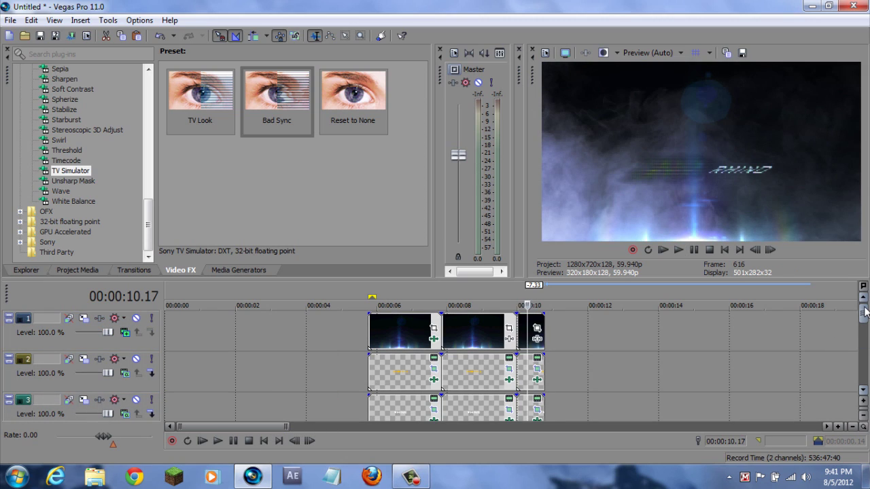
left_click(516, 304)
left_click_drag(268, 106, 540, 333)
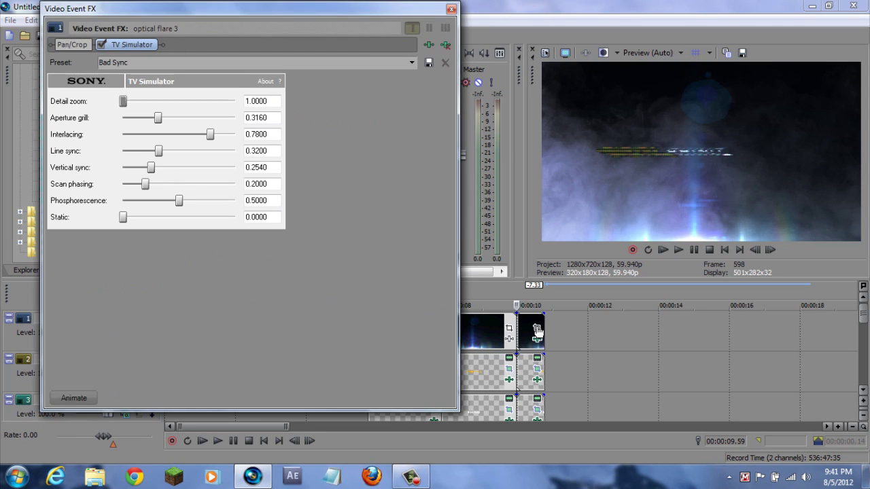
left_click(452, 9)
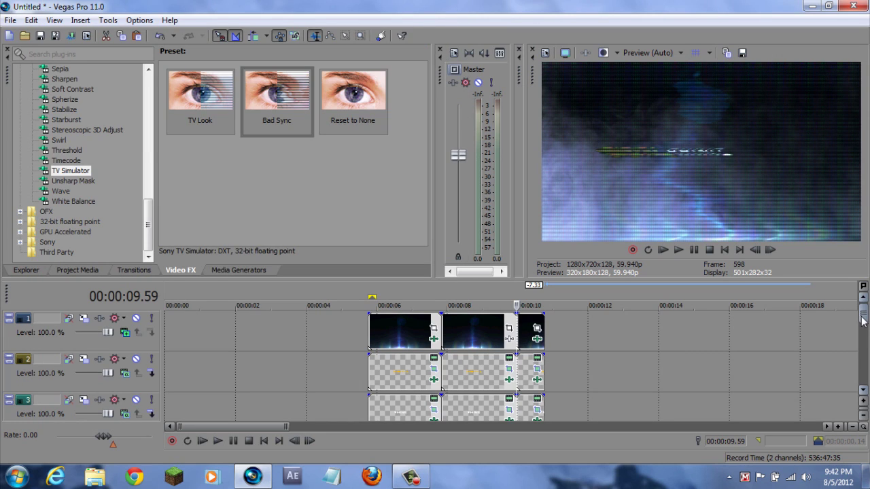
Step: Apply Bad Sync to the last smoke.mov piece and replay the intro from 00:00:05.45
scroll(863, 329, "down", 1)
scroll(863, 329, "down", 2)
left_click_drag(272, 102, 536, 338)
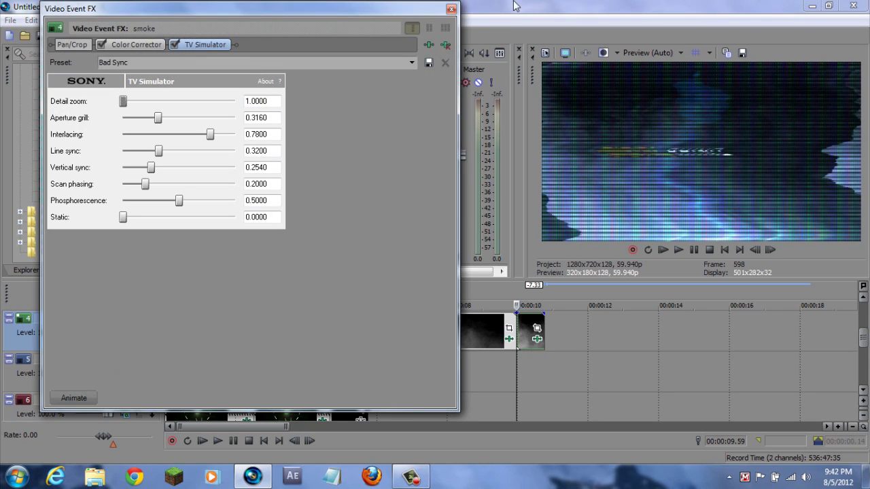
left_click(451, 9)
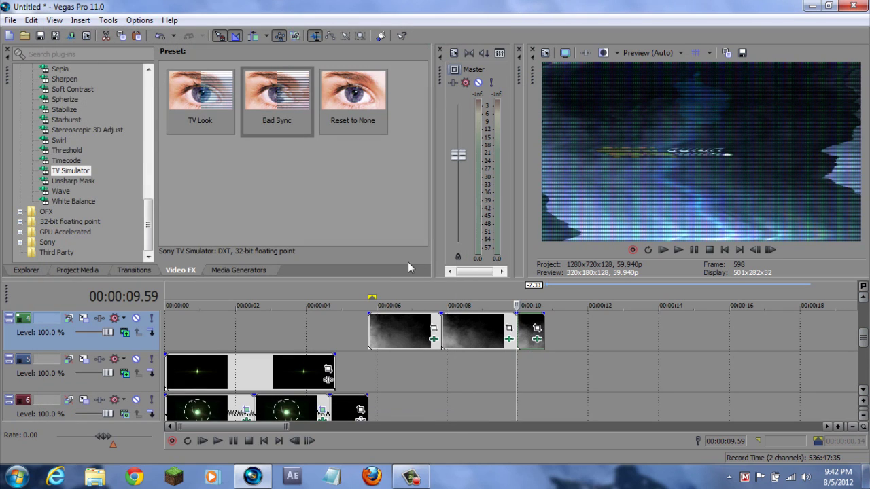
left_click(369, 293)
left_click(217, 440)
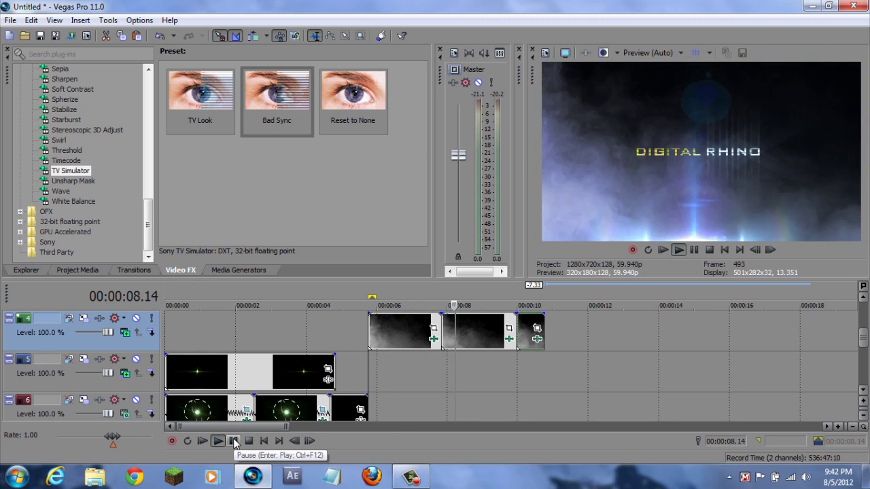
Step: Preview the glitched title, then stretch the loop region to 00:00:05.45–00:00:10.46
left_click(233, 441)
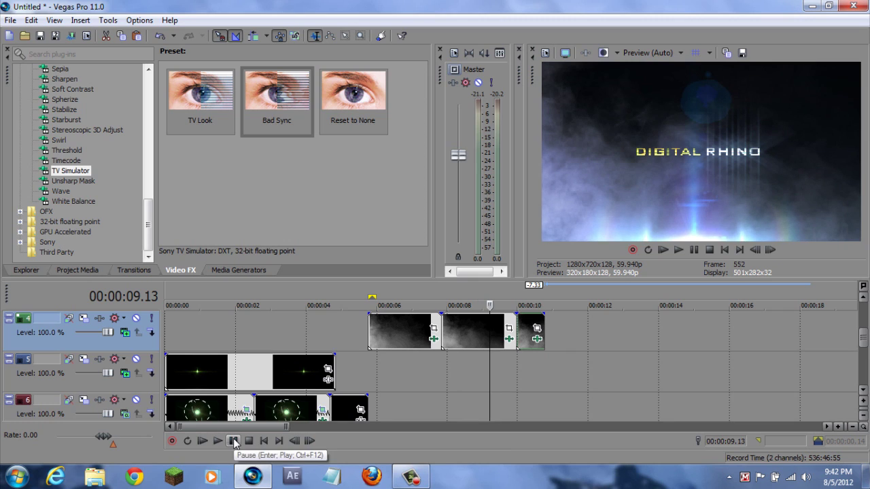
left_click(234, 441)
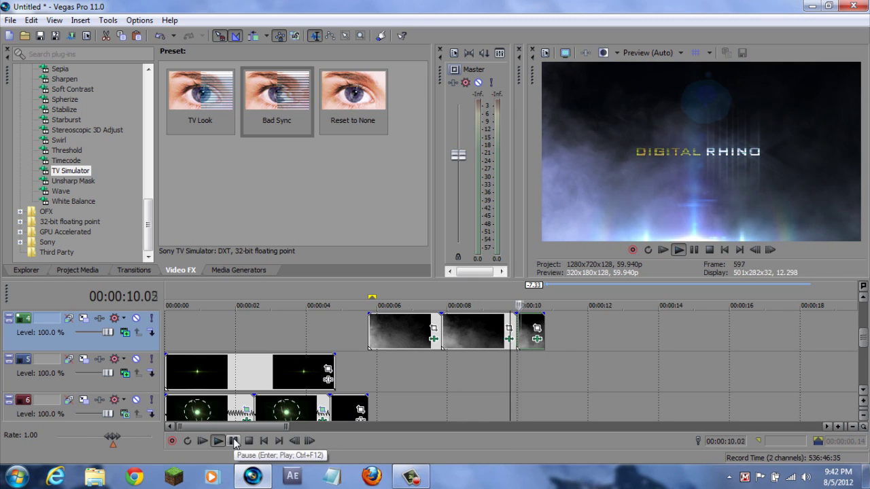
left_click(233, 440)
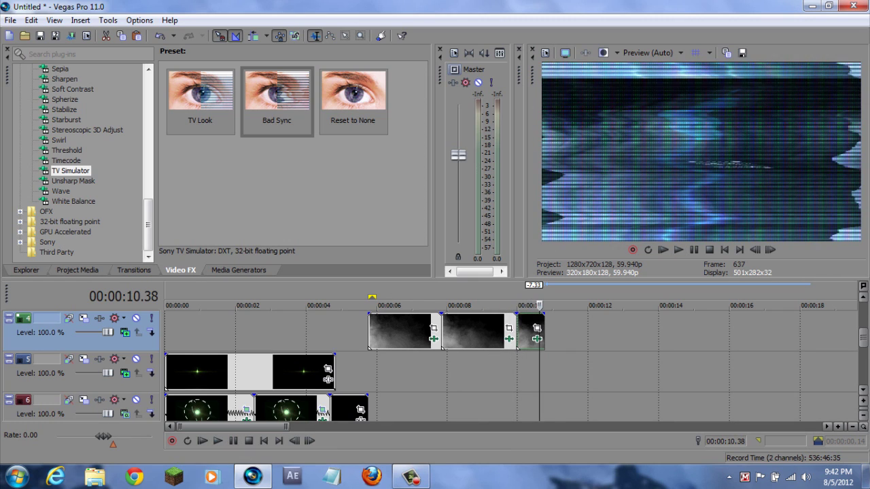
left_click_drag(863, 340, 862, 314)
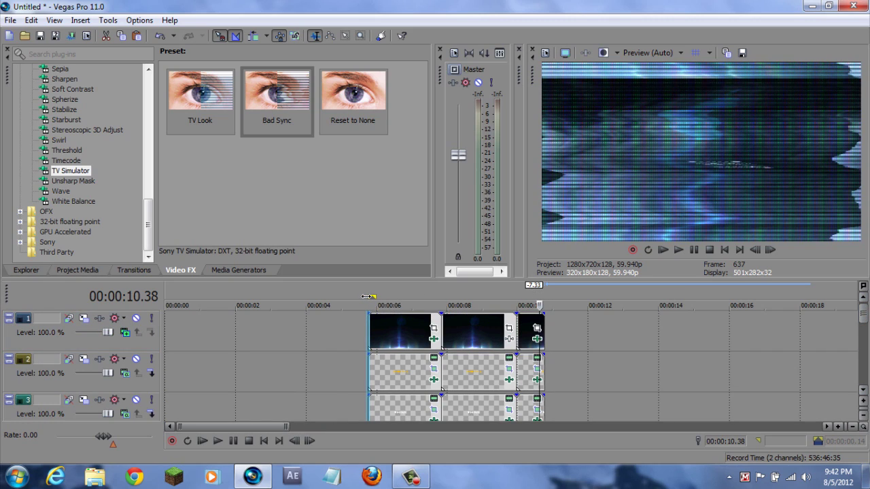
left_click_drag(421, 294, 547, 297)
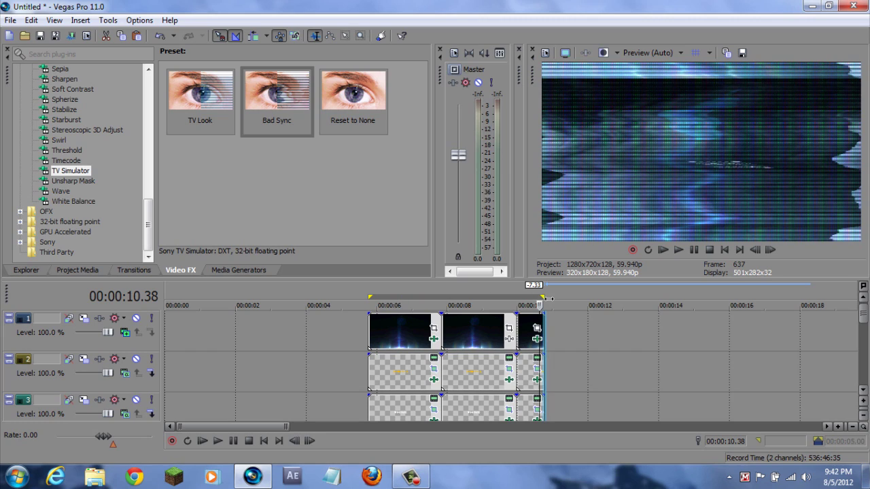
mouse_move(863, 314)
left_mouse_down()
mouse_move(864, 369)
mouse_move(863, 314)
left_mouse_up()
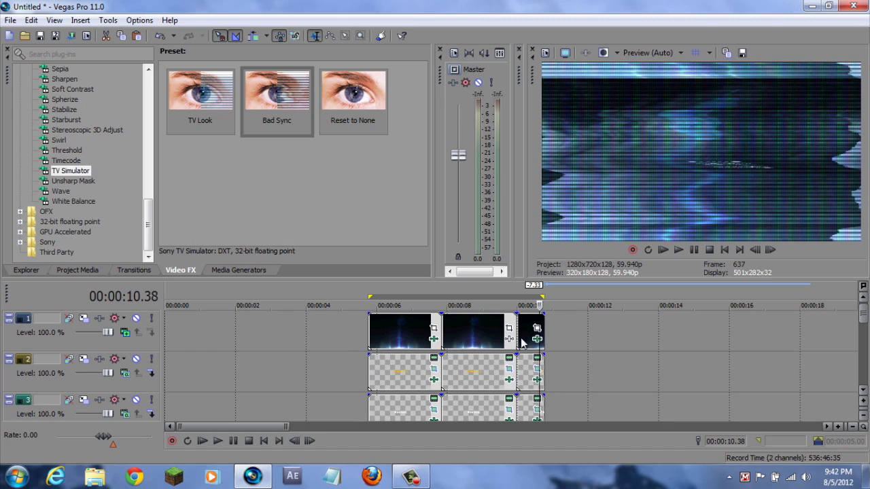
left_click(11, 20)
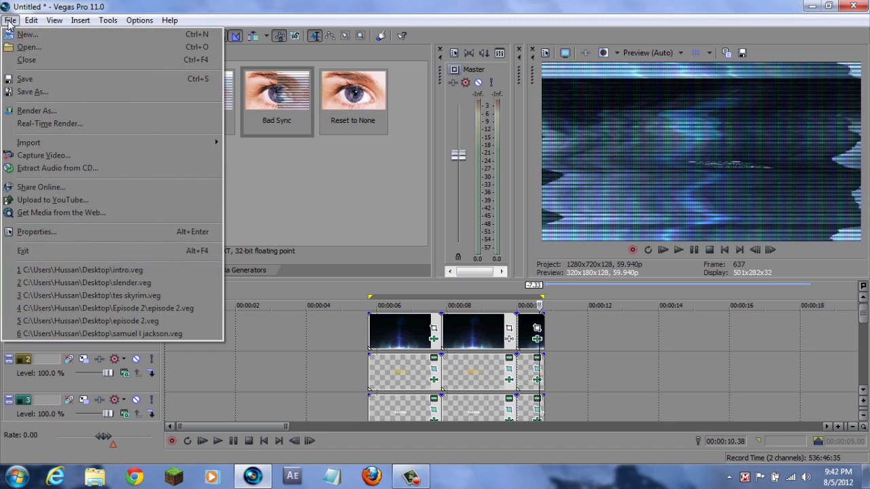
Step: Review the WMV render template's video and bit rate settings, then set preview quality to Best (Full)
left_click(25, 109)
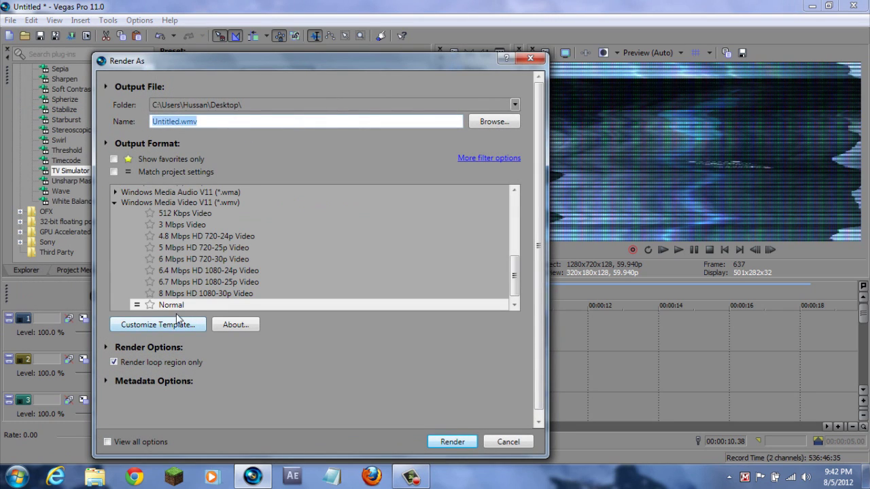
left_click(158, 325)
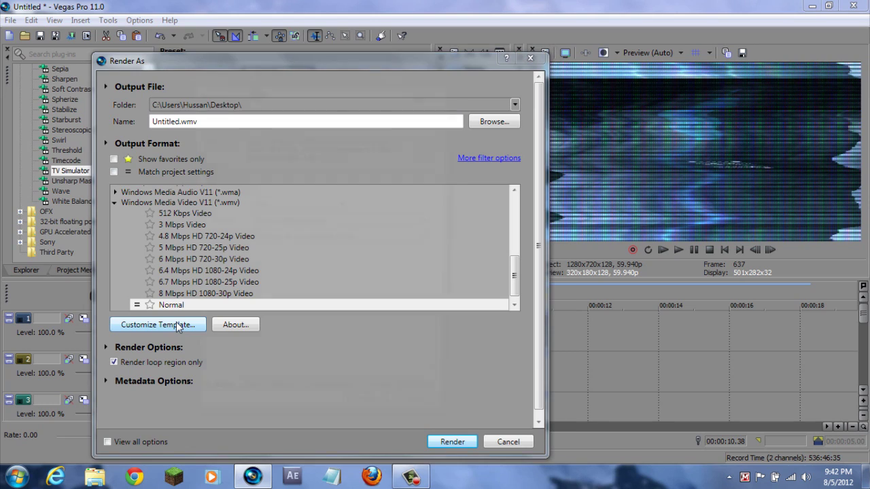
left_click(253, 405)
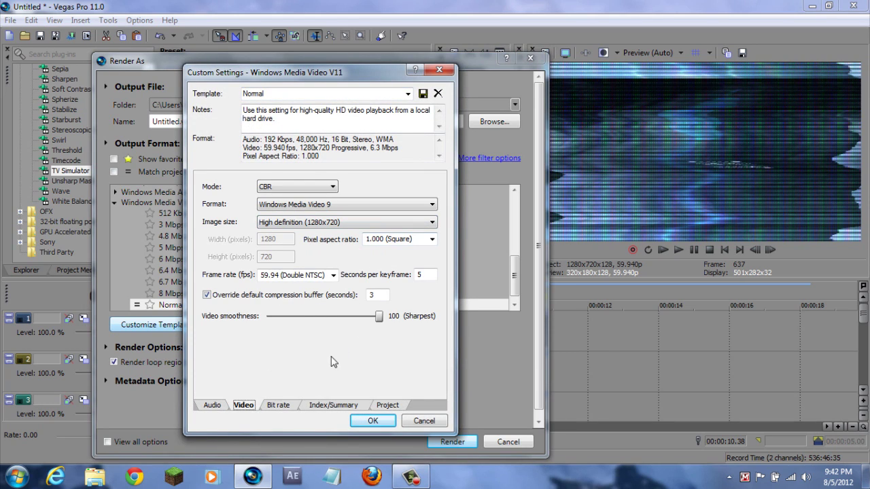
left_click(280, 406)
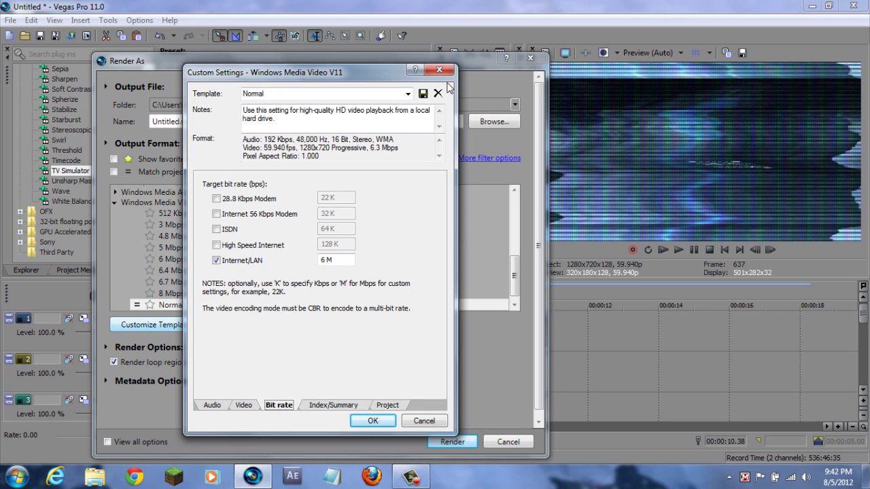
left_click(439, 69)
left_click(530, 58)
left_click(664, 53)
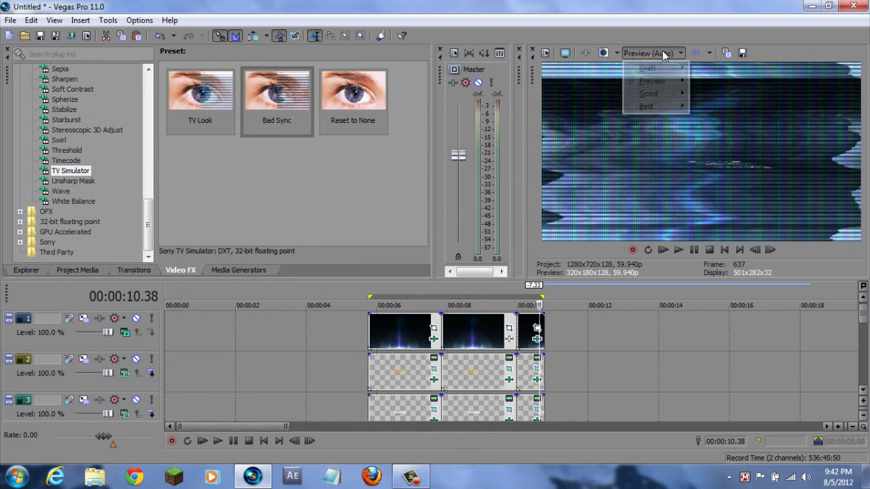
mouse_move(673, 106)
left_click(702, 121)
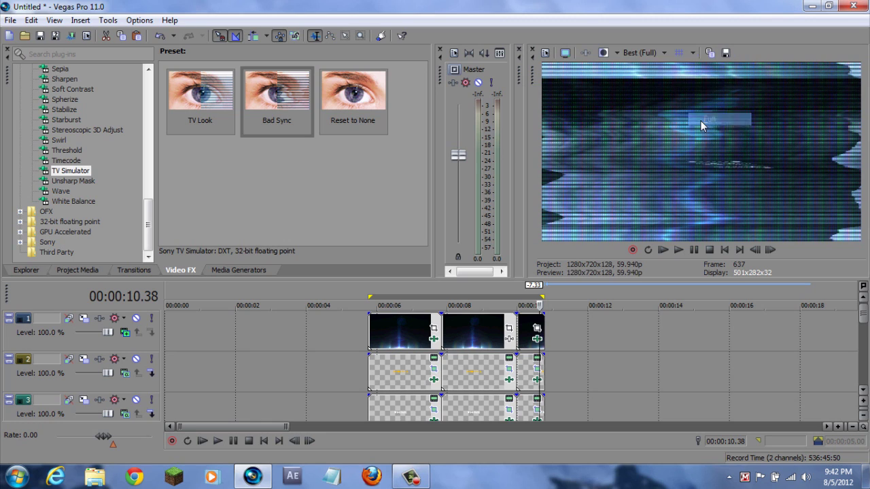
Step: Render the title to Untitled.wmv at Best quality, then delete the original title events
left_click(10, 21)
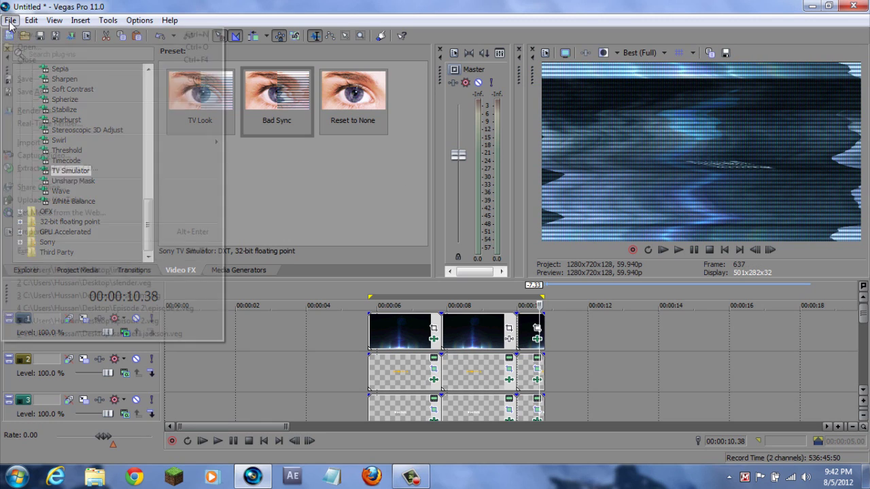
left_click(102, 113)
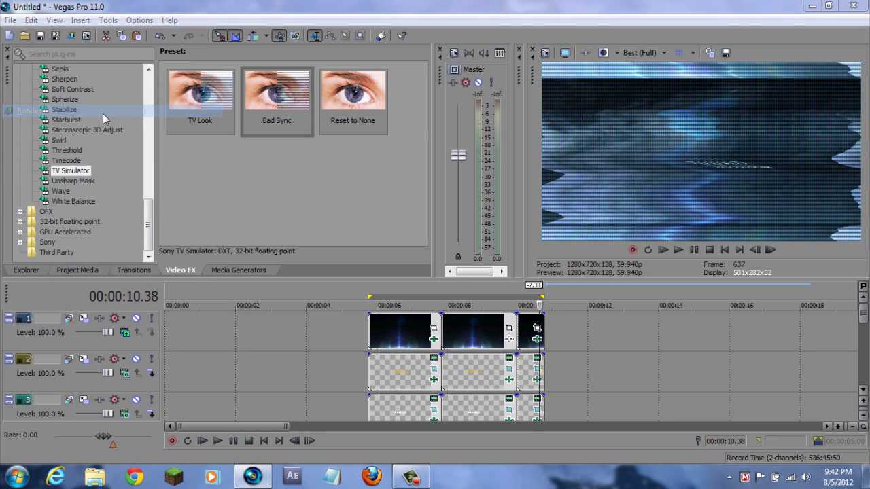
left_click(174, 325)
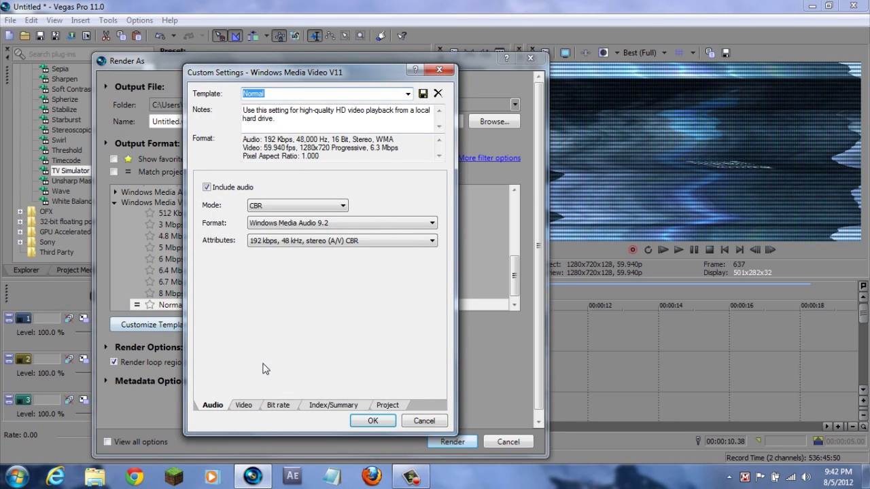
left_click(244, 406)
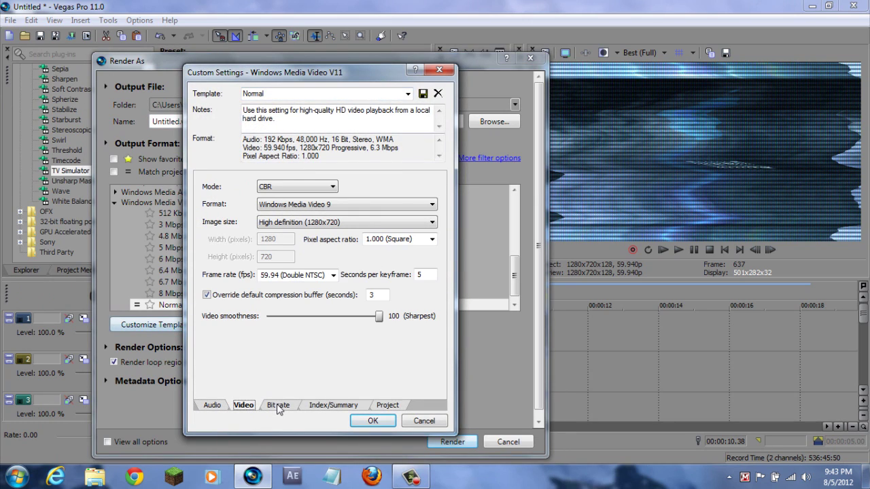
left_click(278, 405)
left_click(328, 407)
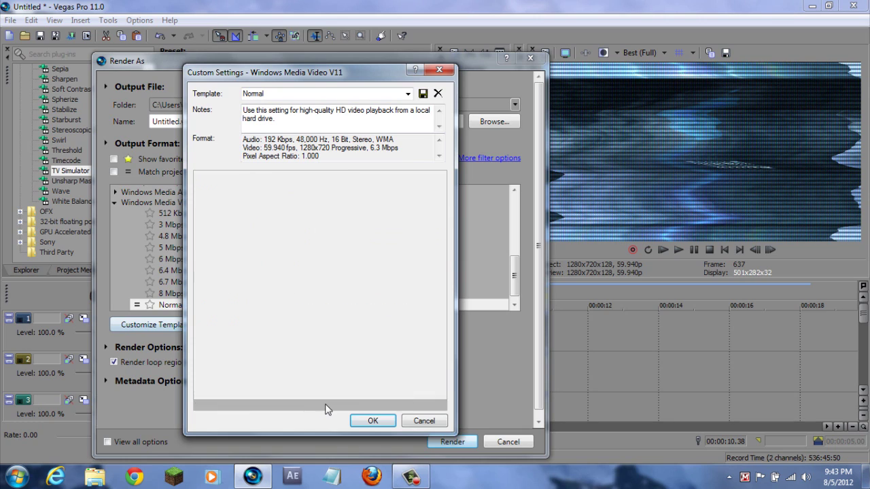
left_click(385, 406)
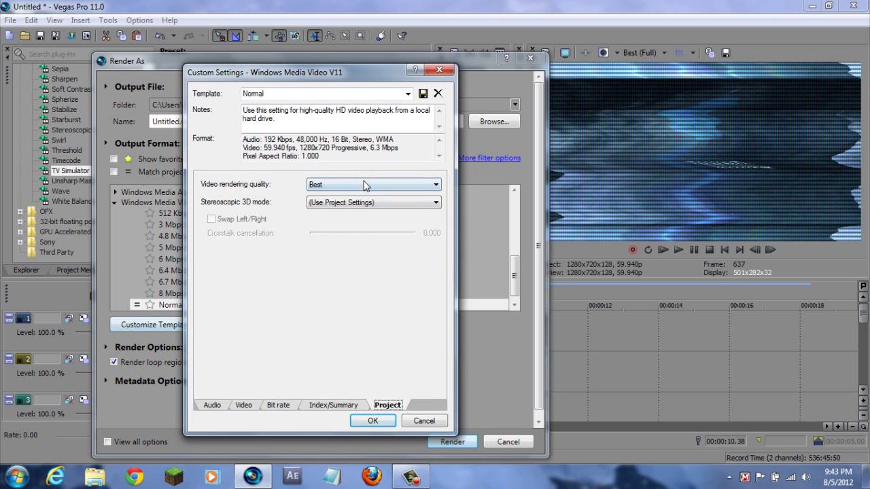
left_click(372, 421)
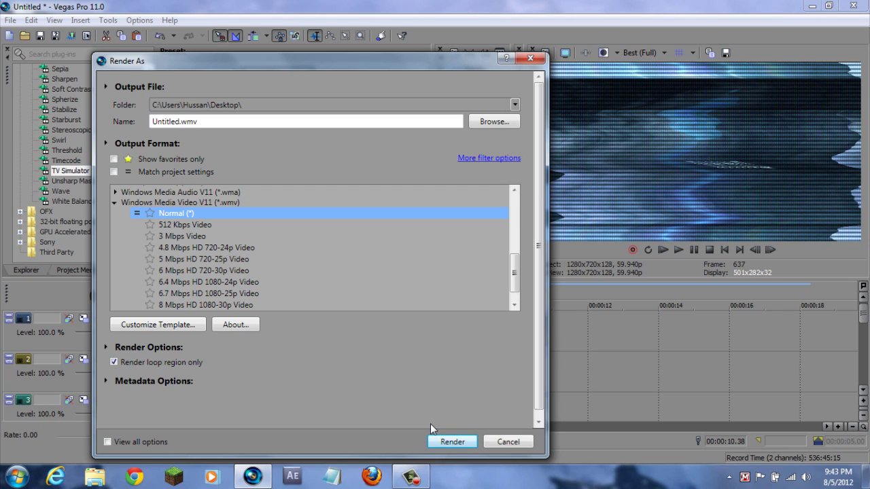
left_click(445, 442)
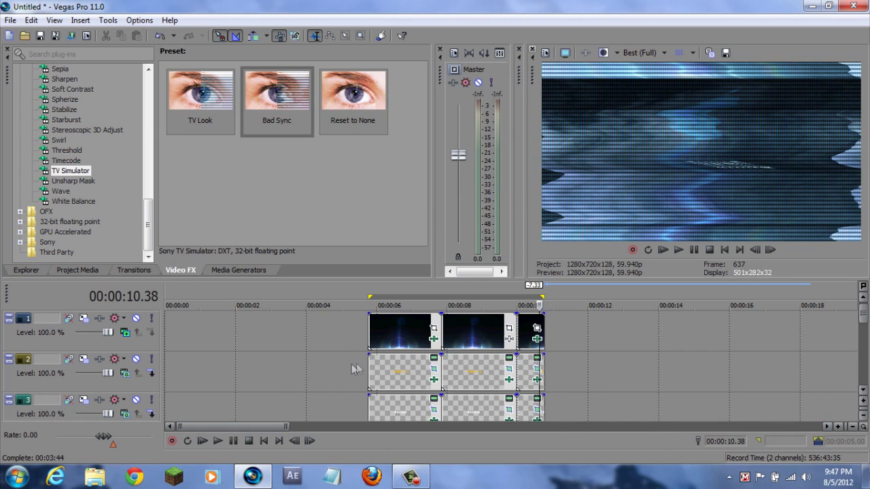
left_click(862, 319)
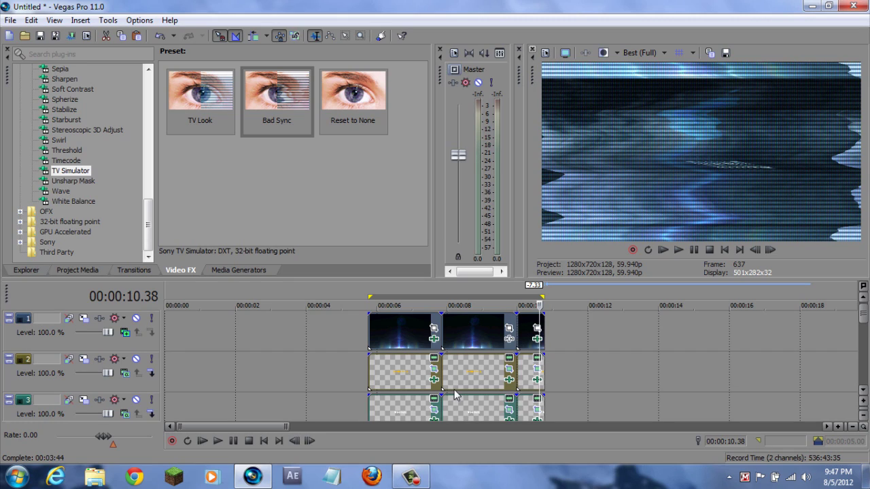
key("Delete")
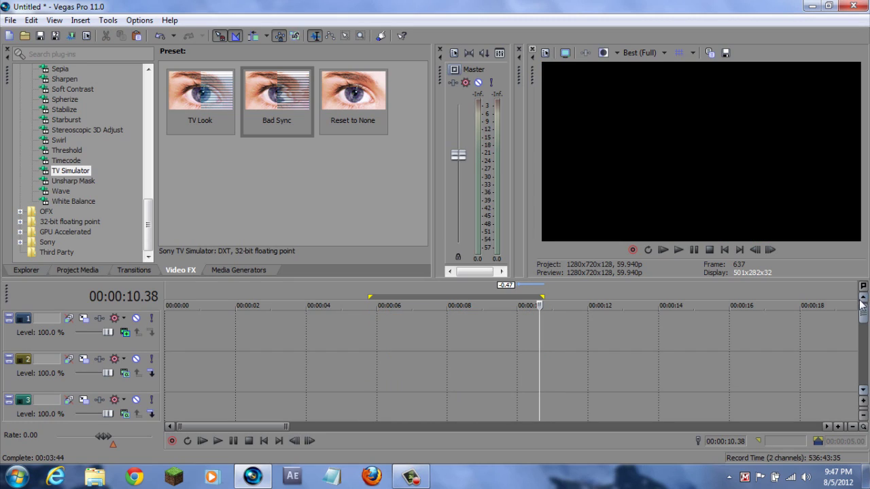
Step: Delete both smoke clips on track 4 and return the playhead to 4.50 seconds
scroll(862, 304, "down", 2)
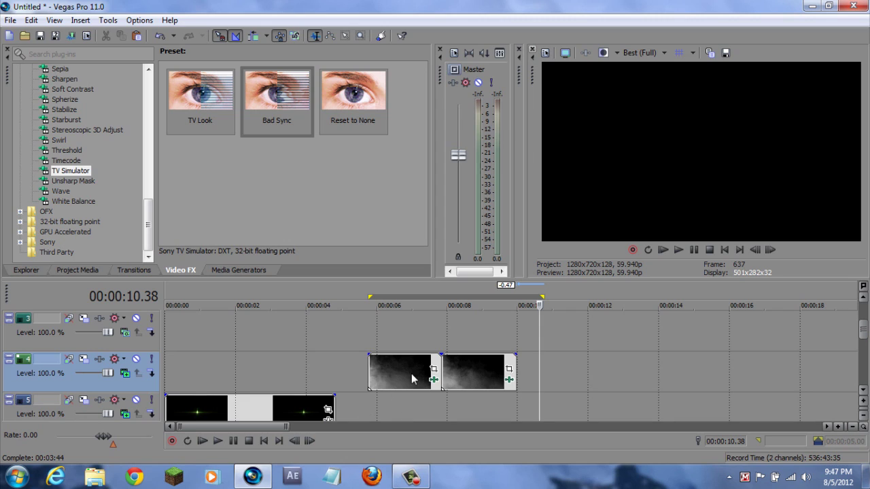
left_click(463, 345)
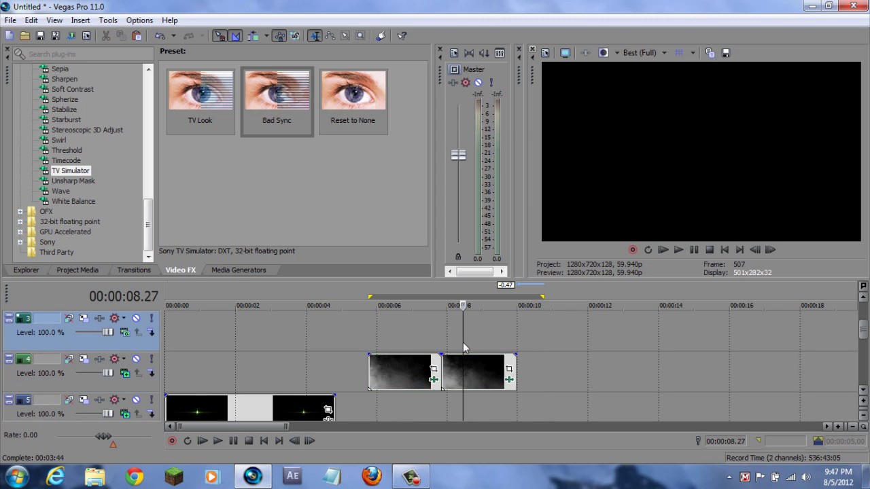
right_click(470, 380)
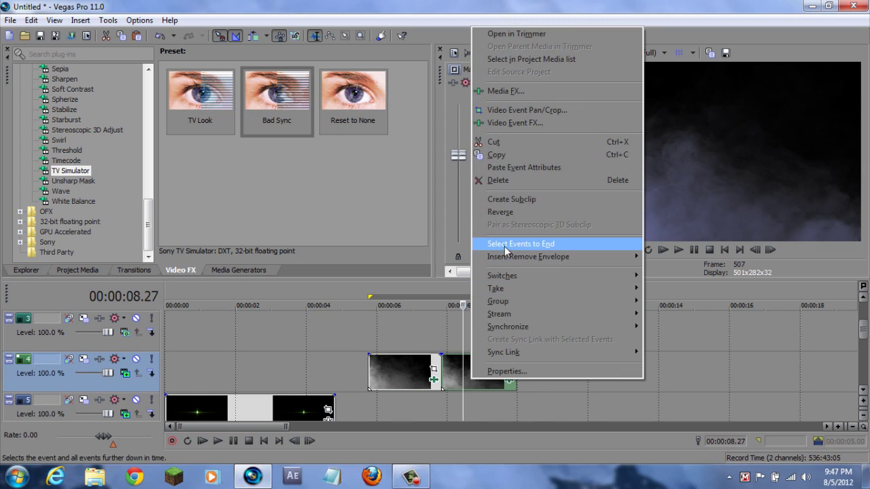
left_click(496, 182)
right_click(400, 368)
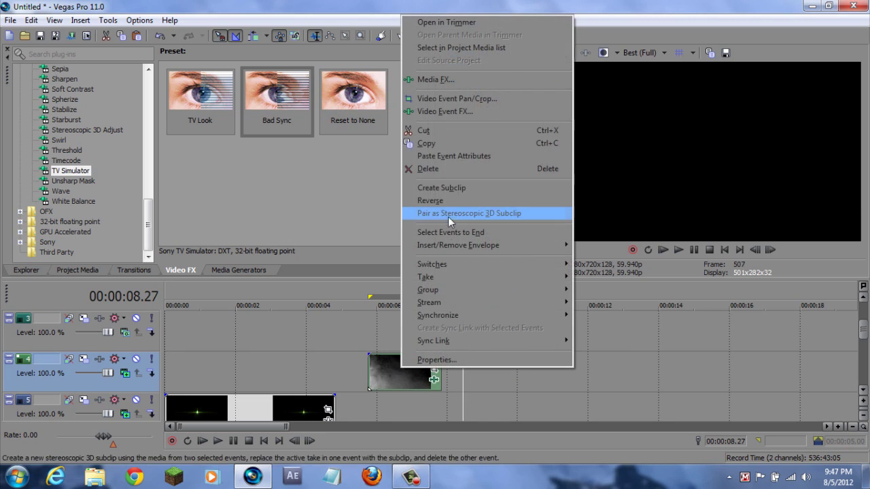
left_click(433, 170)
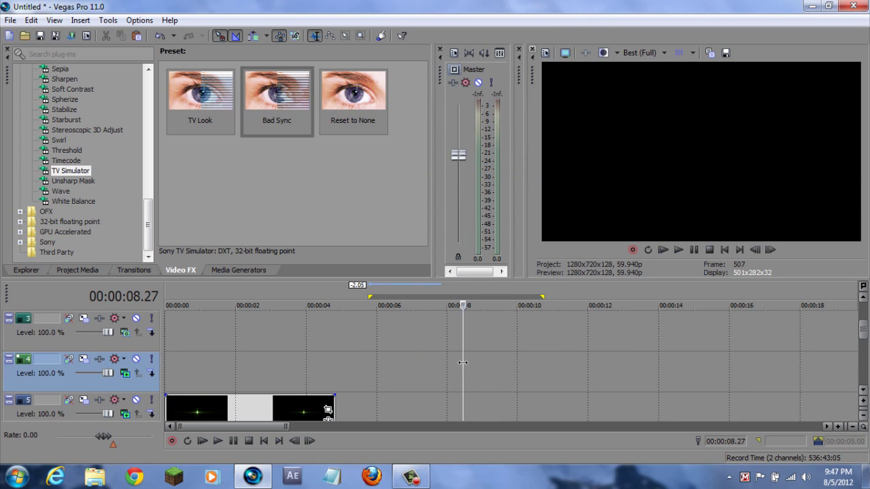
left_click_drag(463, 363, 366, 367)
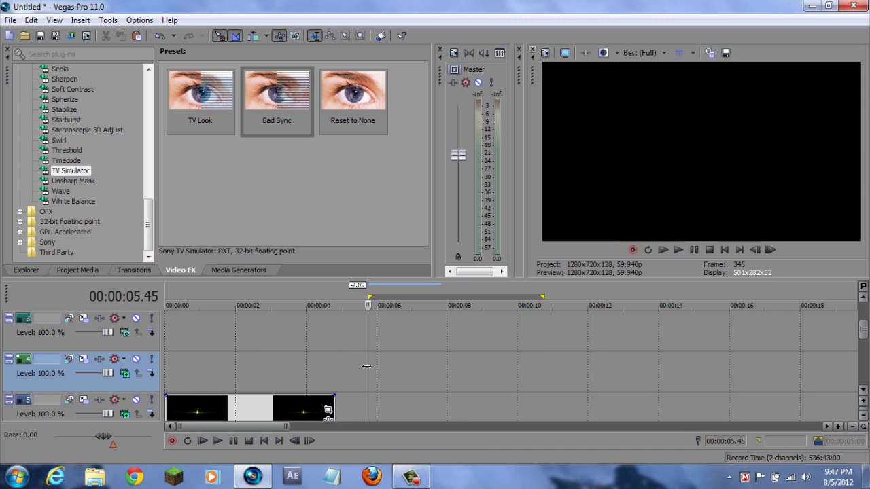
Step: Refresh the Desktop in Explorer and drop Untitled.wmv onto the timeline at 00:00:05.45
left_click(36, 270)
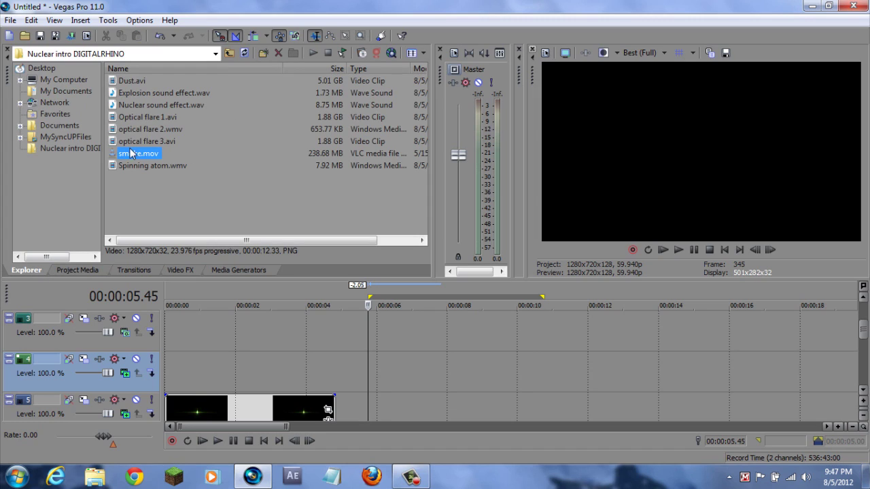
left_click(47, 69)
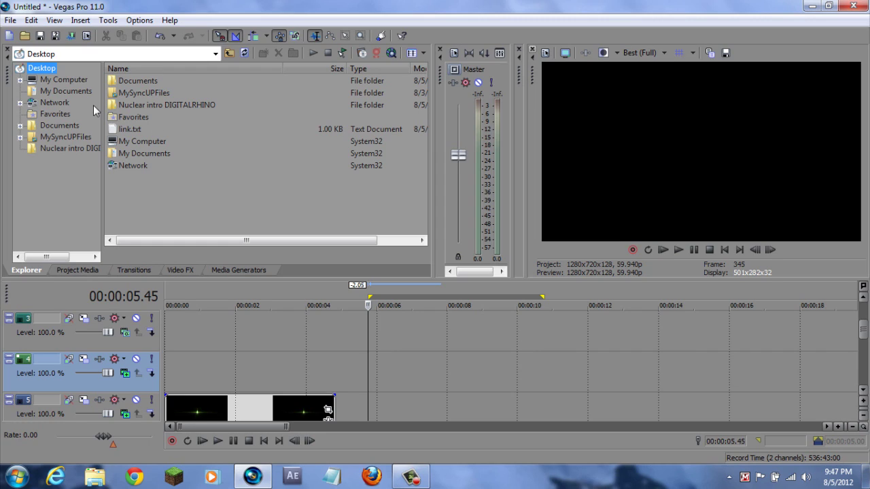
left_click(244, 55)
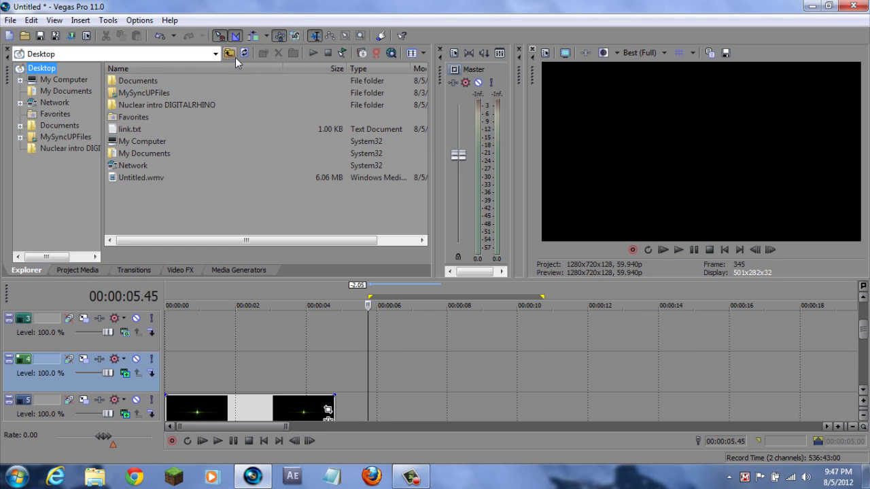
left_click_drag(128, 179, 376, 377)
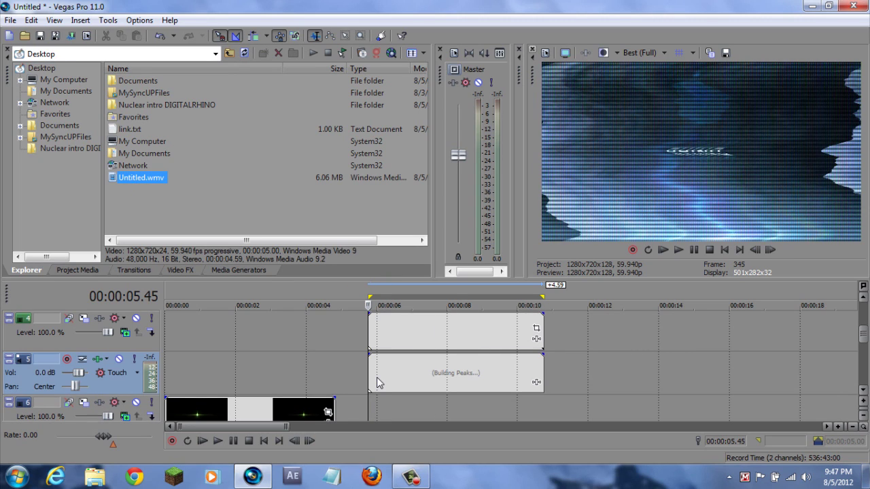
Step: Preview the glitch clip and raise track 9's volume to 12.0 dB
left_click(236, 446)
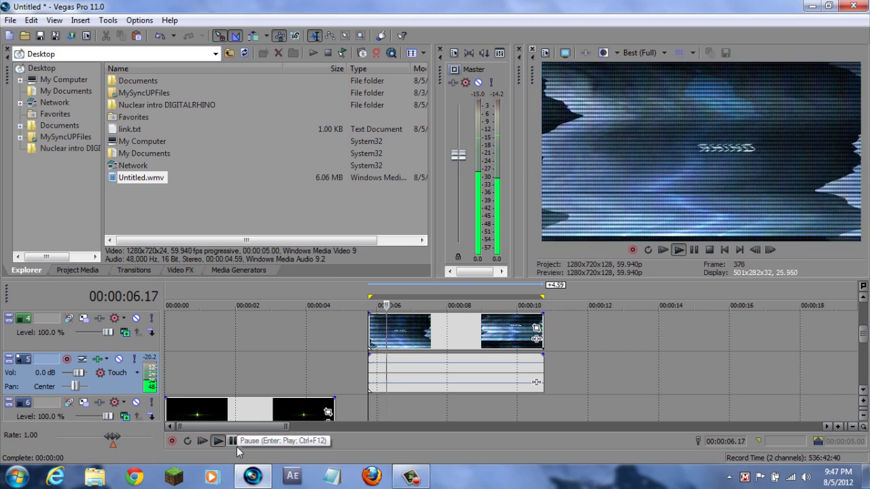
left_click(236, 446)
left_click_drag(863, 338, 863, 365)
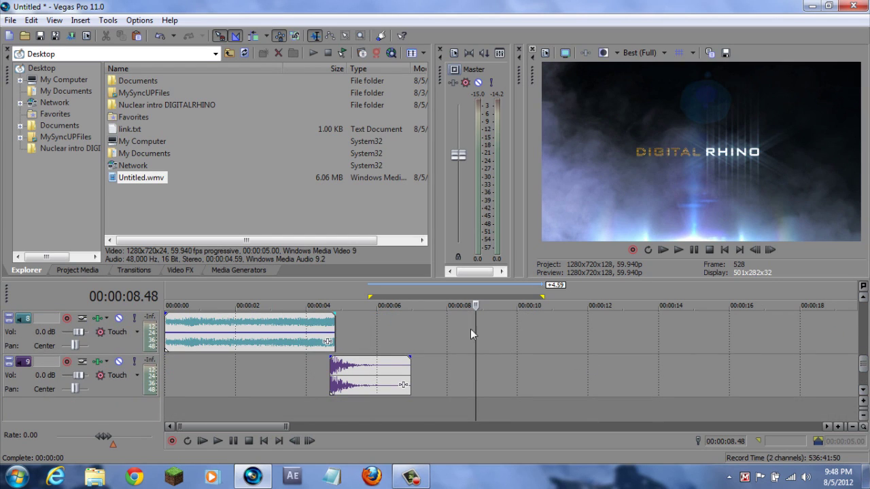
left_click(324, 374)
left_click(330, 374)
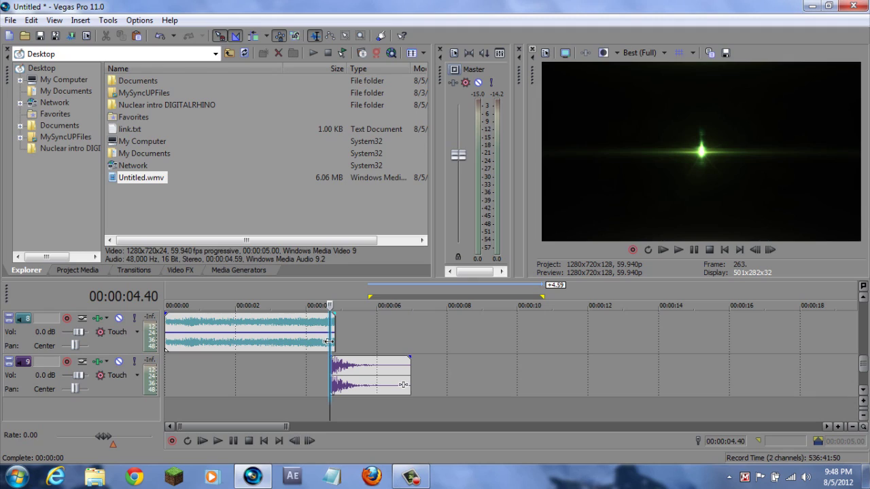
left_click_drag(78, 375, 110, 373)
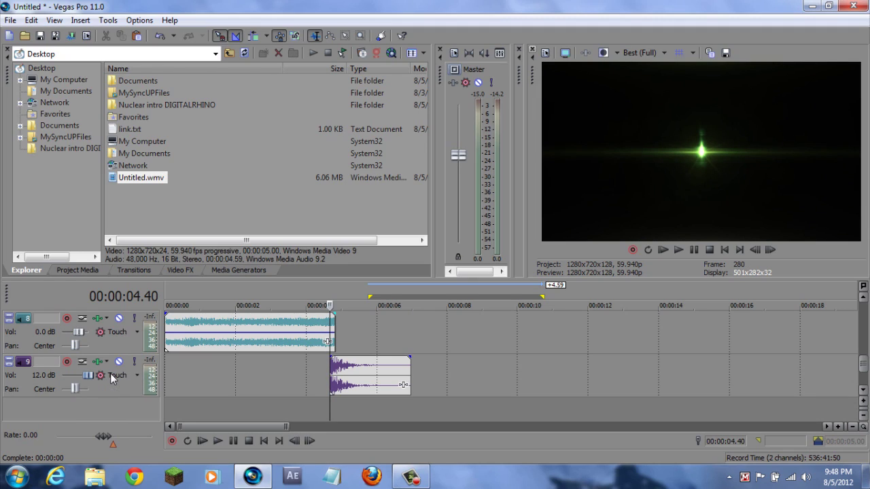
Step: Play back the boosted sound, then open Event Pan/Crop for the glitch clip at 5.45
left_click(218, 440)
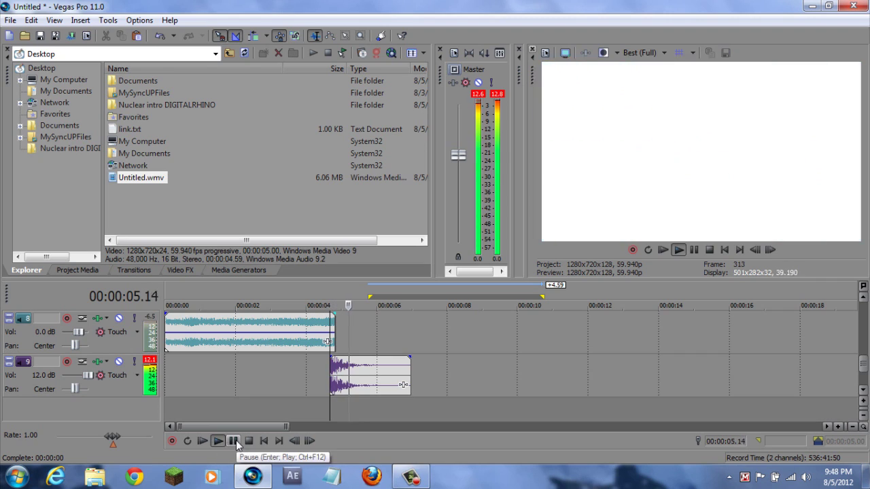
left_click(234, 441)
left_click_drag(863, 381, 864, 343)
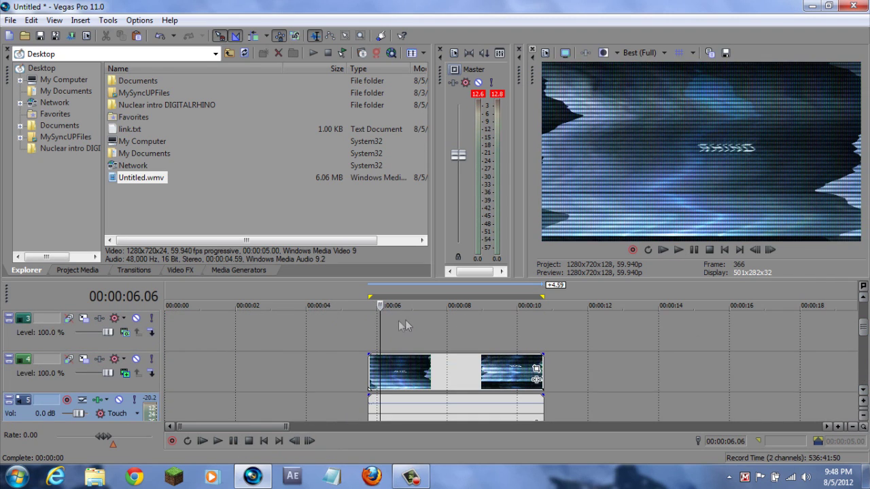
left_click_drag(382, 323, 371, 323)
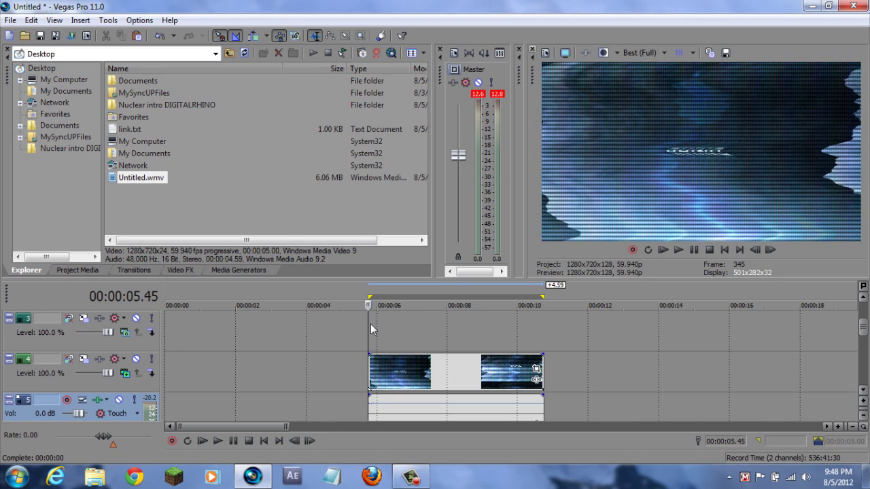
left_click(536, 369)
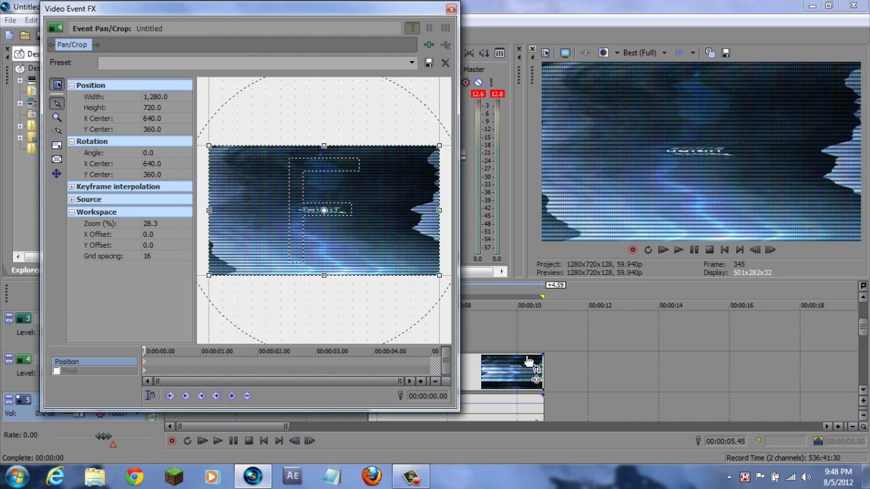
Step: Lock the aspect ratio and shrink the crop frame to zoom the clip in slightly
left_click_drag(455, 44, 556, 36)
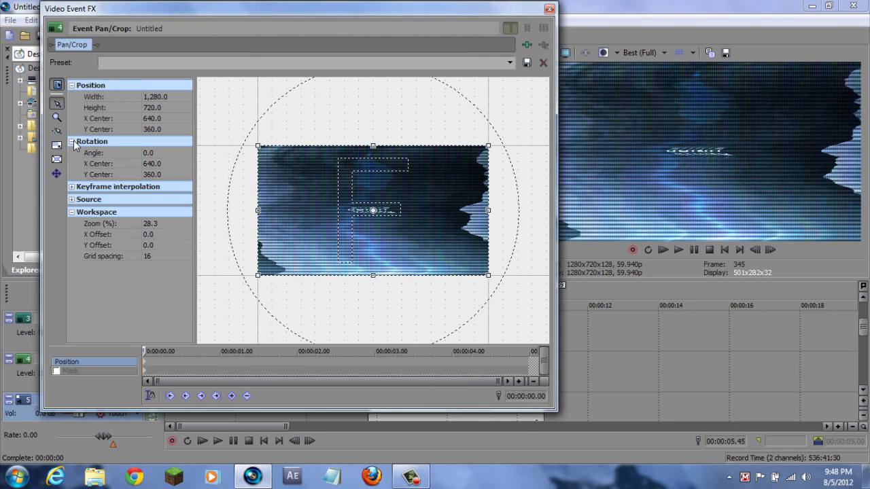
left_click(57, 145)
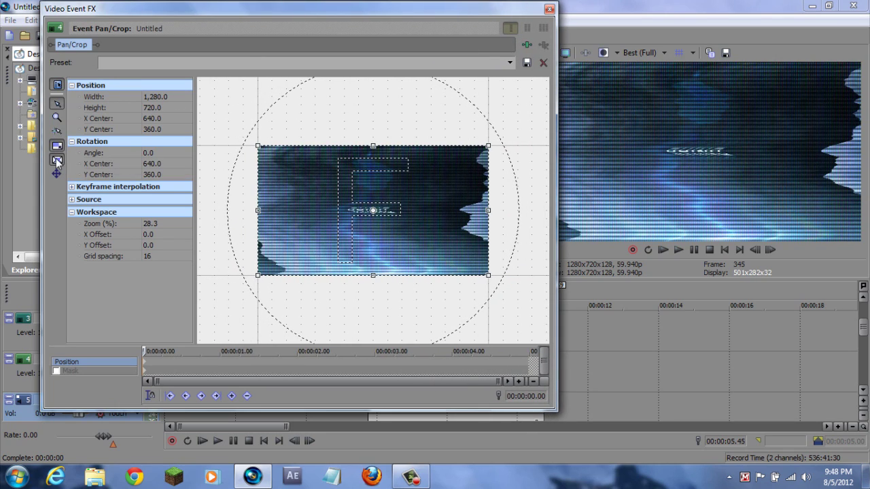
left_click_drag(257, 275, 275, 272)
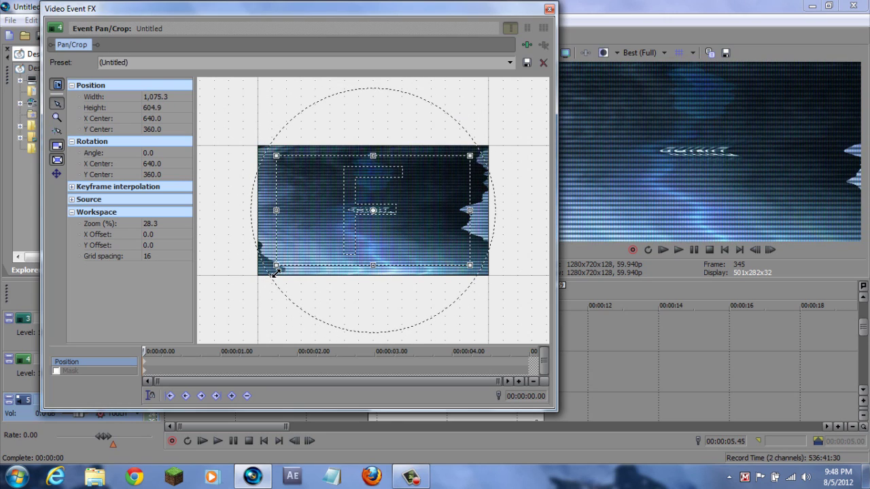
Step: Add shake keyframes at 0.06, 0.14, 0.19, 0.27, 0.33 and 0.37 s with small nudges and a 0.4° tilt
left_click_drag(144, 350, 149, 350)
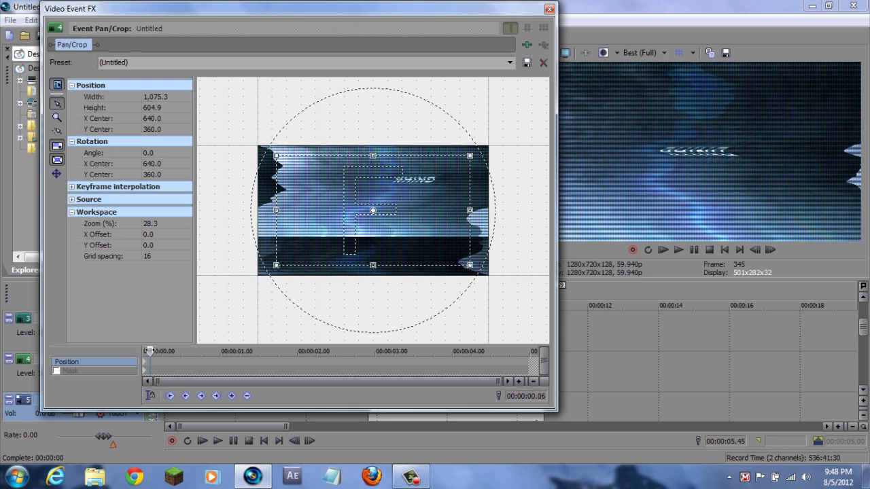
left_click_drag(337, 249, 344, 243)
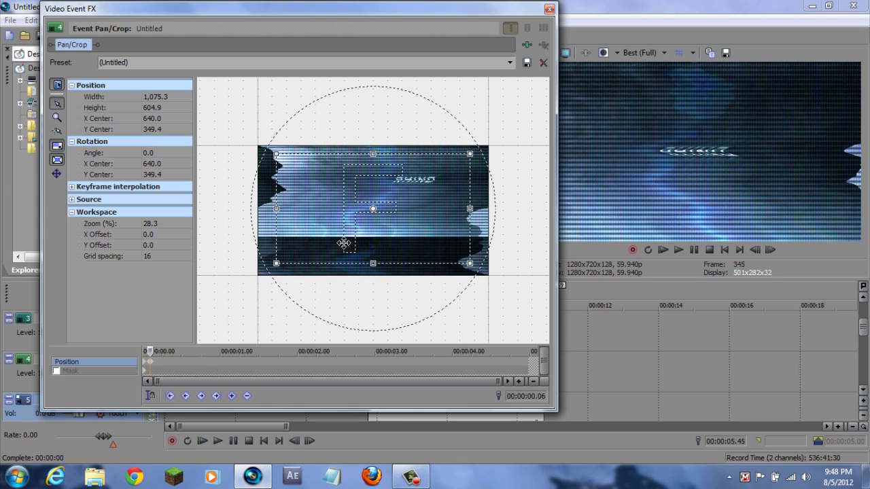
left_click_drag(150, 351, 160, 350)
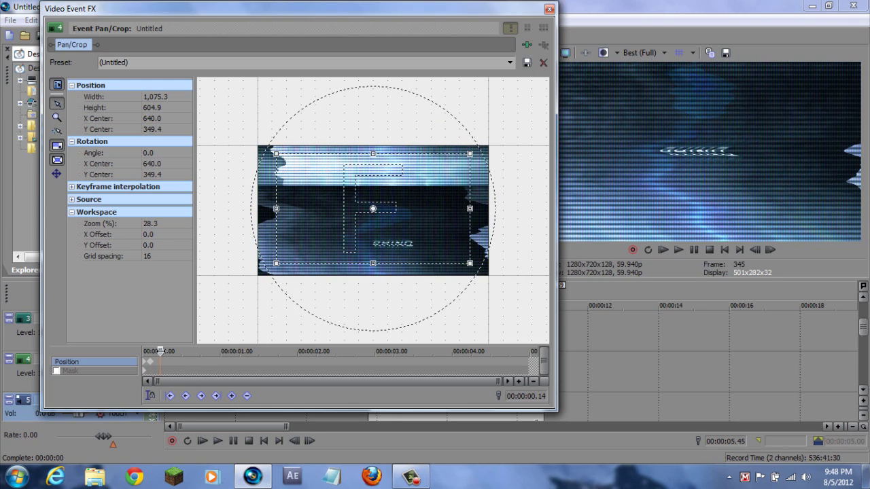
left_click_drag(405, 244, 405, 245)
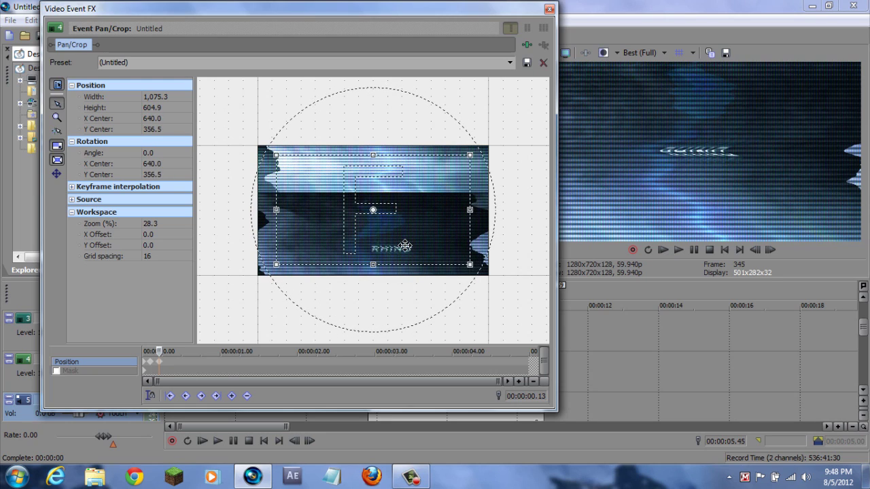
left_click_drag(160, 350, 168, 351)
left_click_drag(376, 248, 374, 251)
left_click_drag(168, 351, 178, 351)
left_click_drag(334, 292, 333, 292)
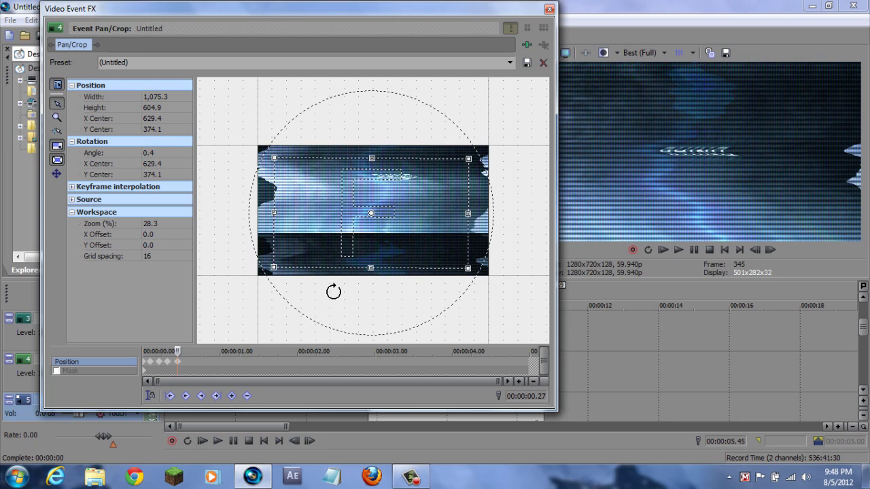
left_click_drag(177, 351, 184, 351)
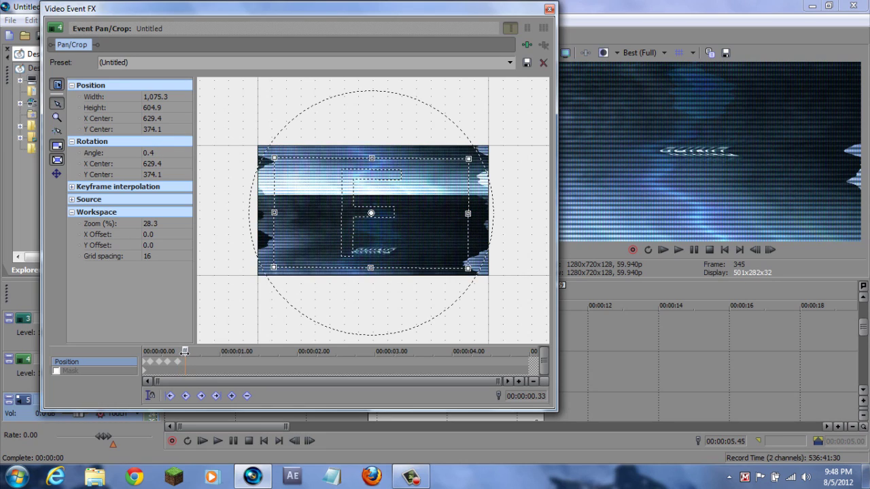
left_click_drag(377, 218, 379, 217)
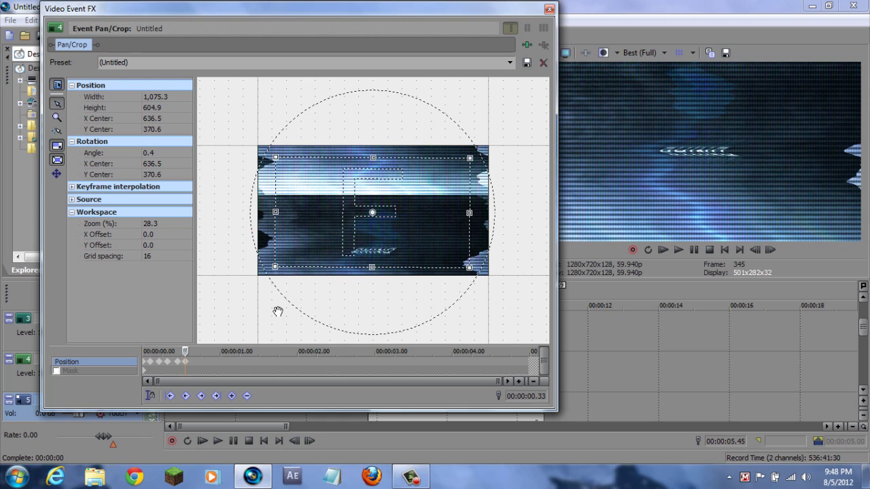
left_click_drag(184, 351, 189, 352)
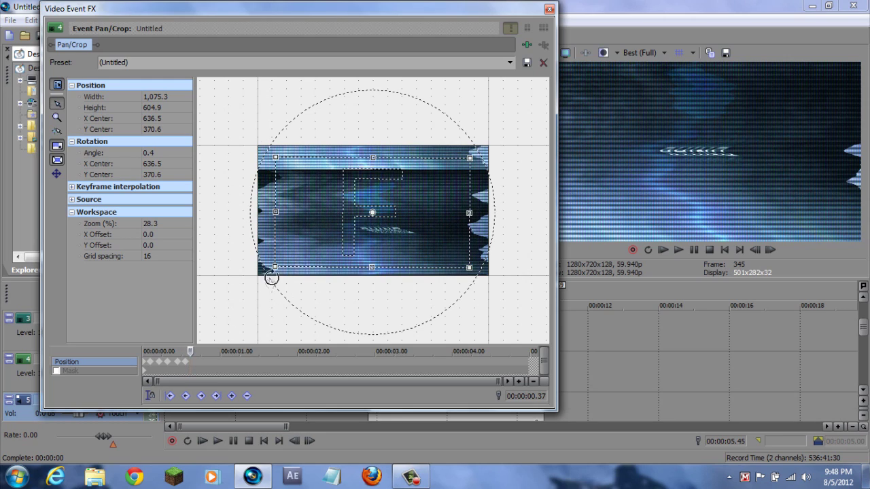
left_click_drag(273, 269, 274, 268)
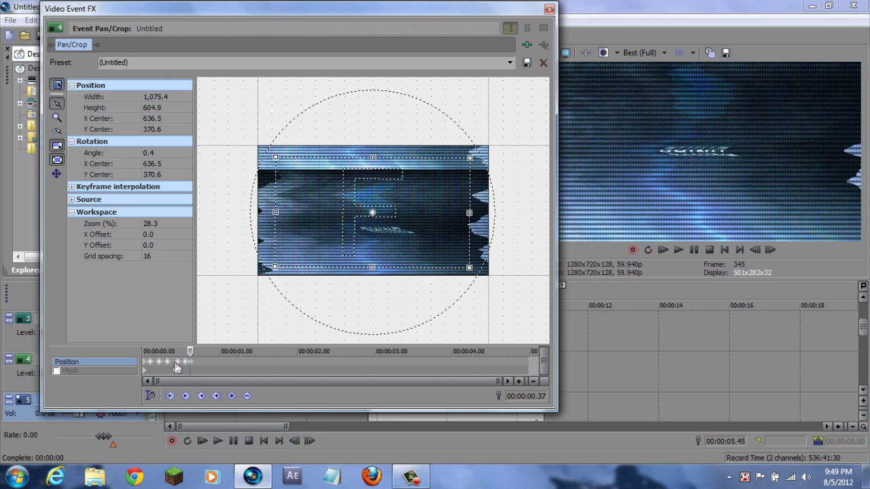
Step: Set every Position keyframe of the pan/crop shake to Fast interpolation, then close the window
right_click(176, 367)
left_click(223, 301)
left_click_drag(239, 364, 543, 365)
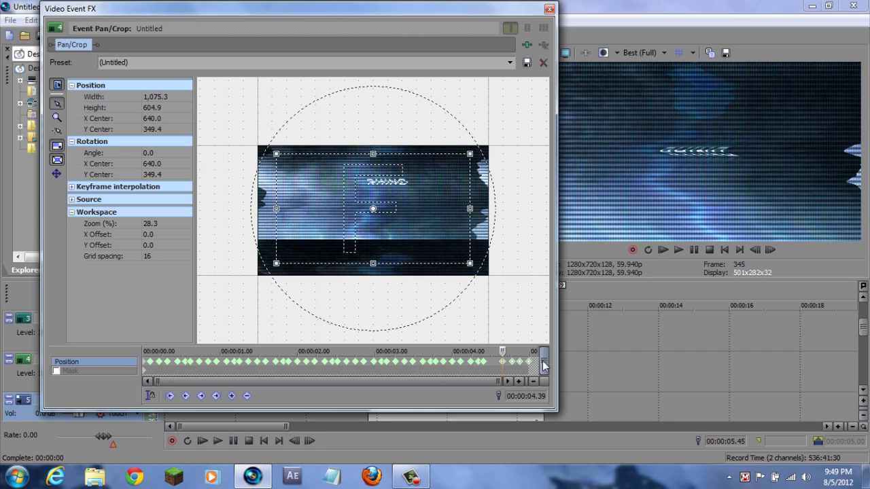
left_click(494, 368)
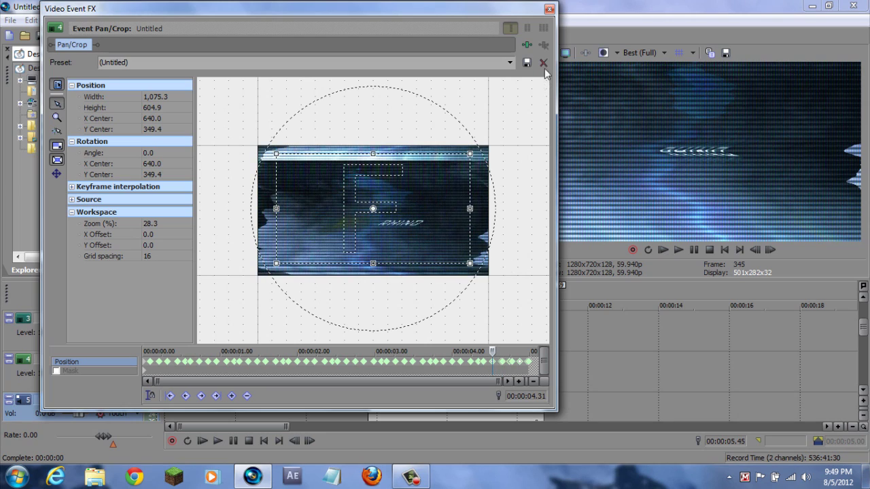
left_click(549, 9)
Step: Set preview quality to Good (Auto) and play a short preview
left_click(639, 52)
mouse_move(657, 91)
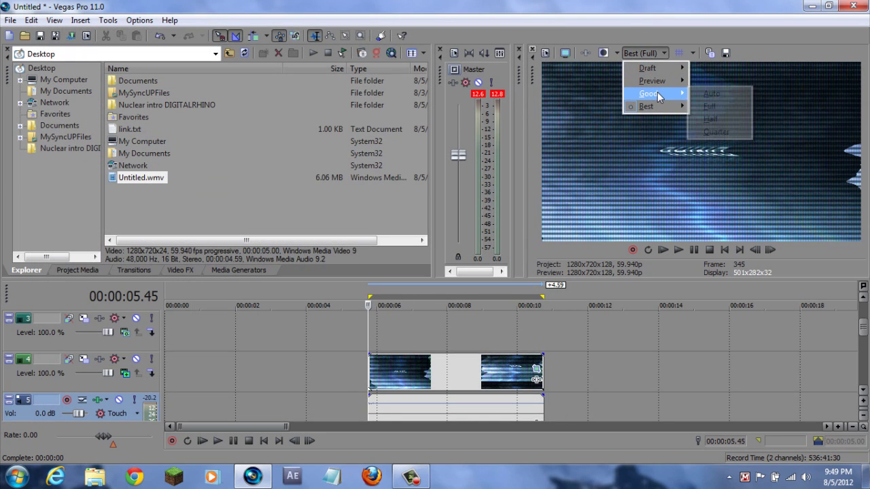
left_click(698, 98)
left_click(220, 440)
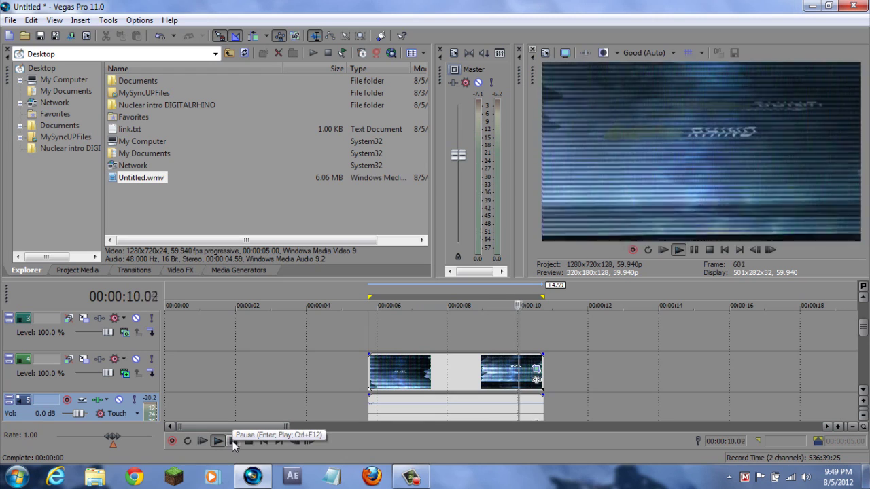
left_click(233, 441)
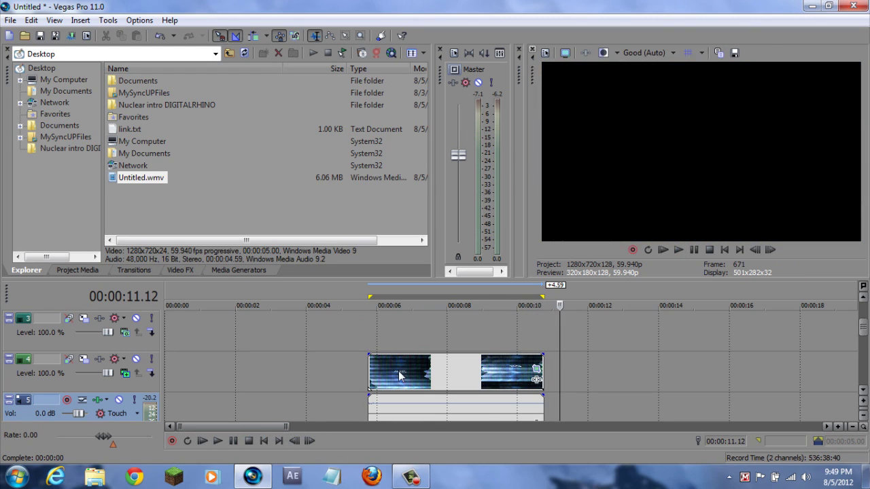
Step: Extend the loop region back to 00:00:00 and play the intro from the start
left_click_drag(371, 297, 115, 309)
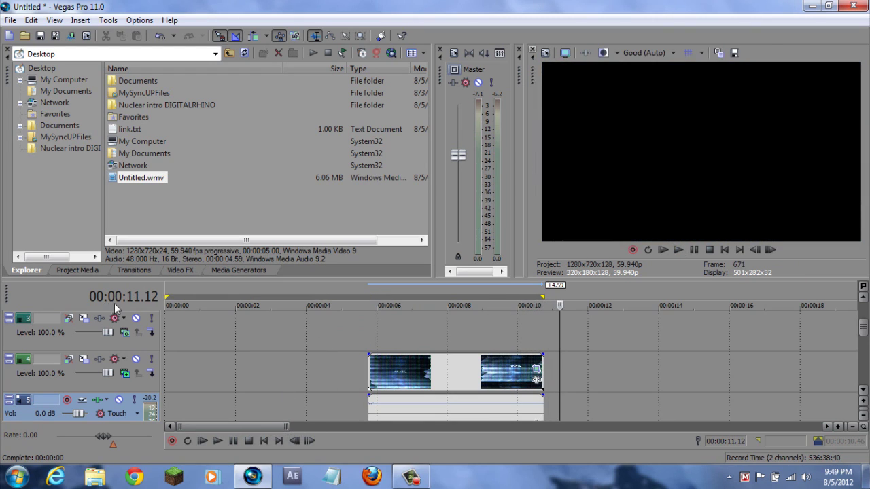
mouse_move(863, 327)
left_mouse_down()
mouse_move(863, 336)
mouse_move(862, 301)
mouse_move(860, 342)
left_mouse_up()
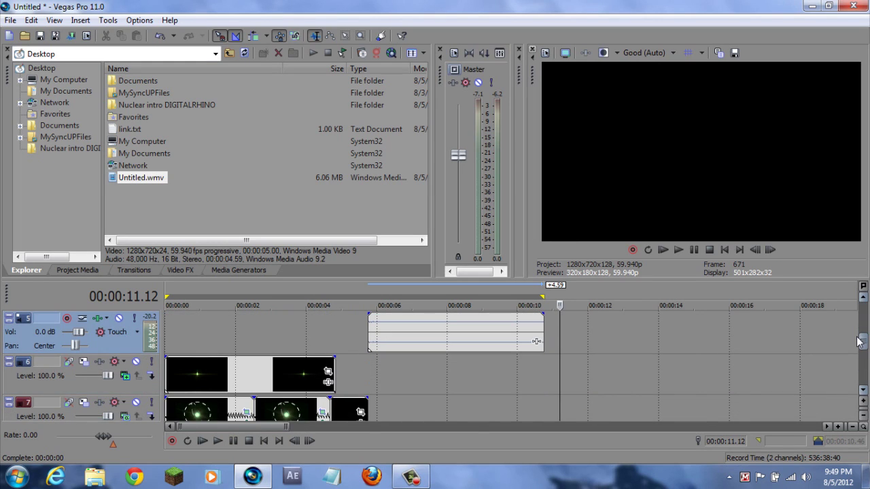
left_click(855, 337)
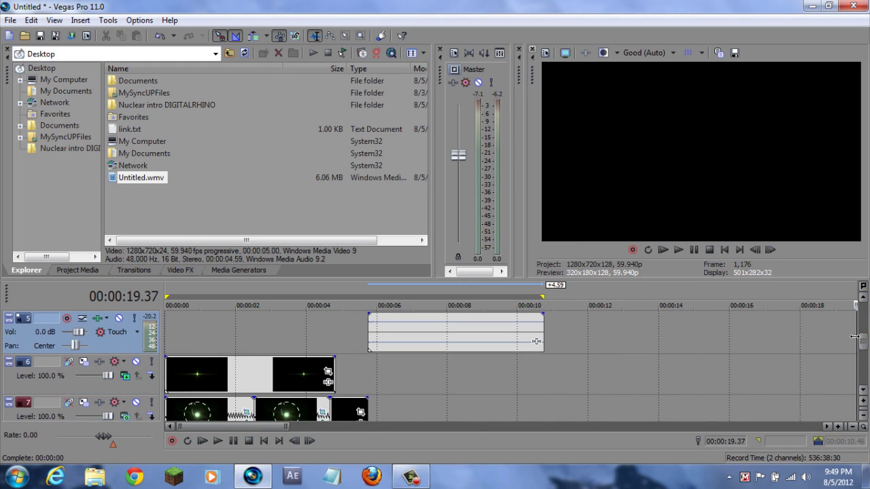
left_click(264, 441)
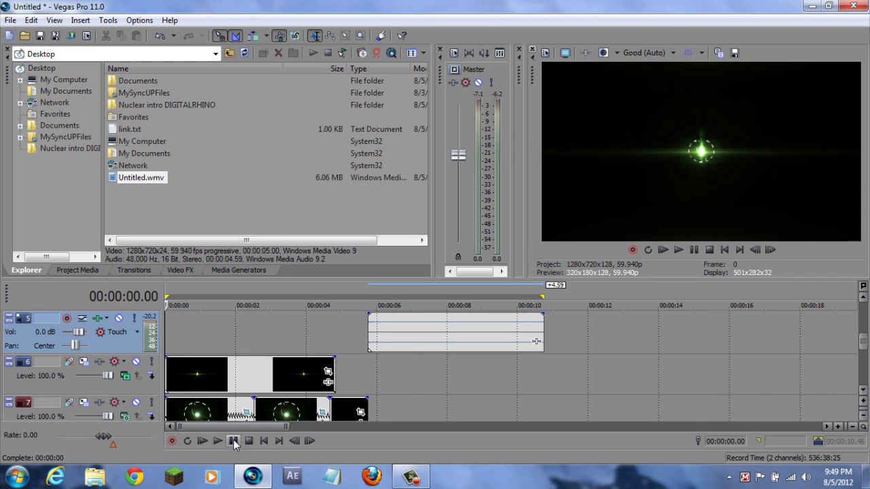
left_click(234, 441)
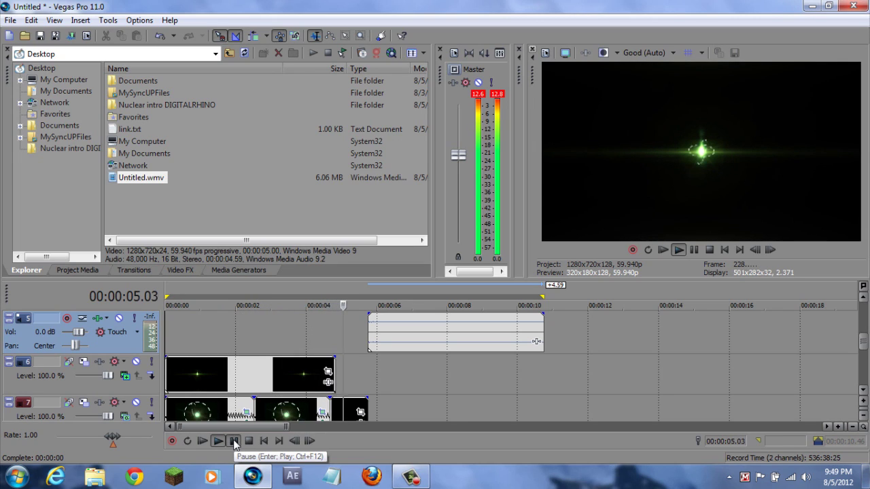
left_click(234, 441)
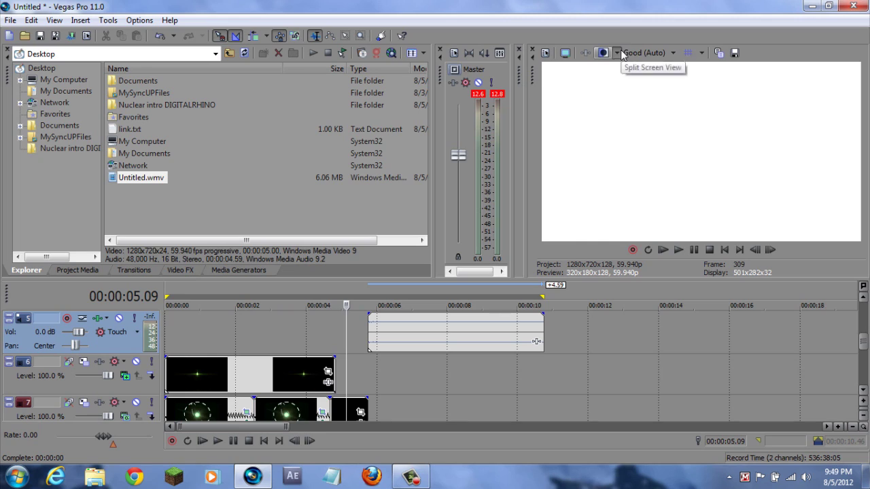
left_click(645, 53)
Step: Switch preview to Draft (Auto) and play the intro from the beginning
mouse_move(653, 68)
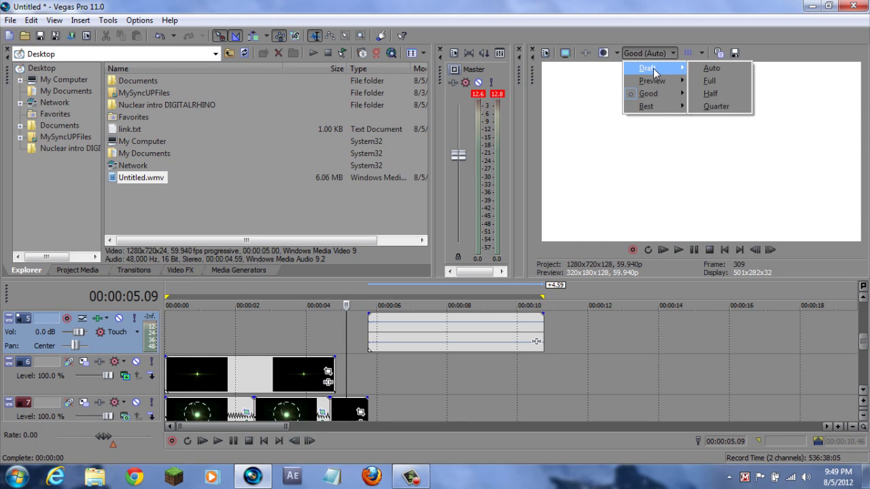
left_click(707, 68)
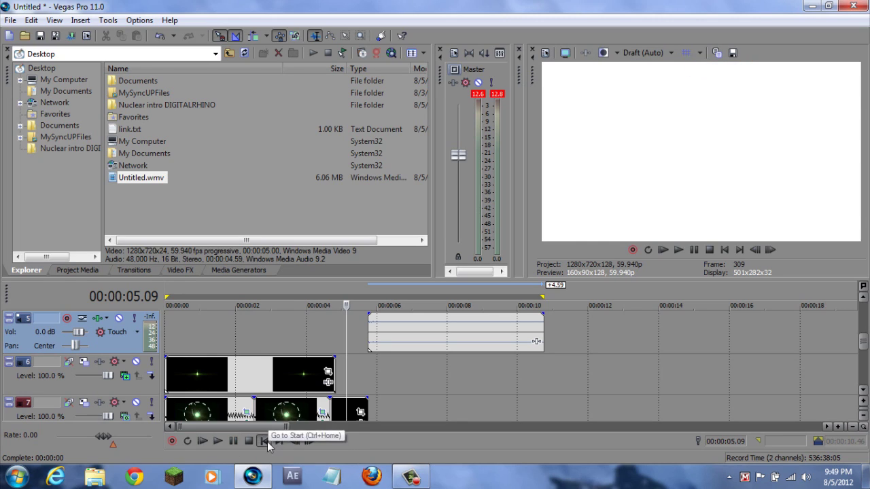
left_click(264, 441)
left_click(235, 443)
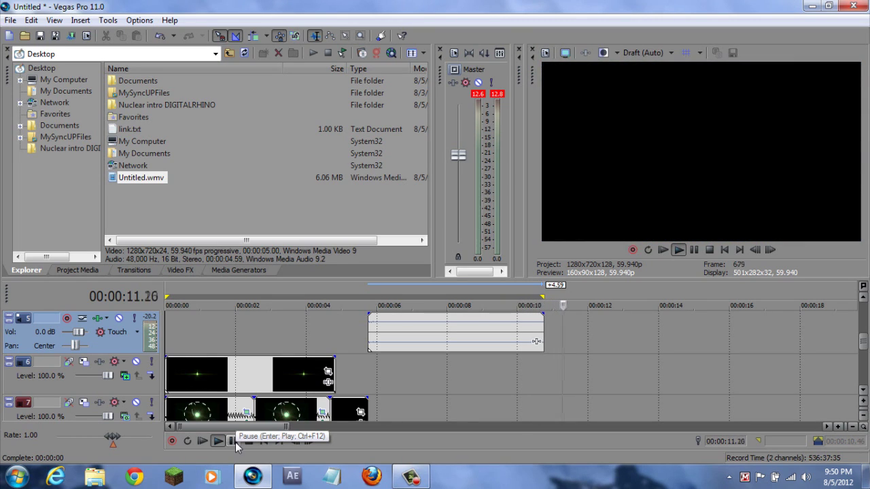
left_click(234, 442)
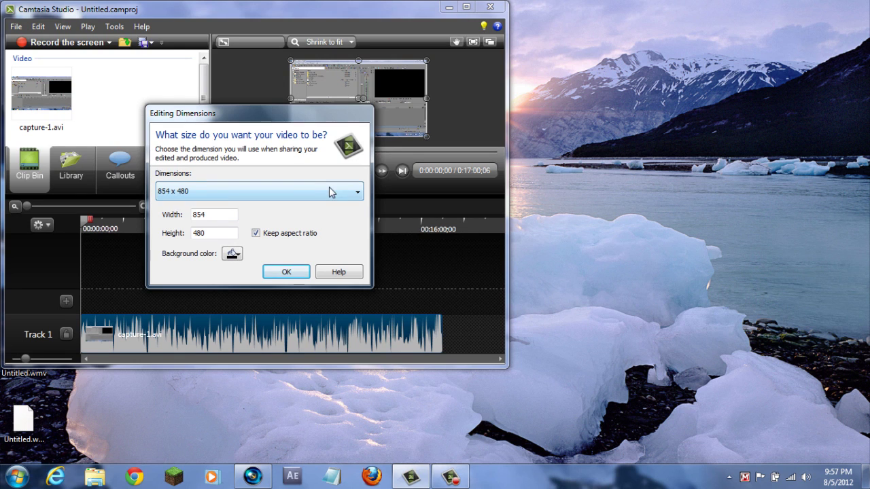
Step: Confirm 854 x 480 in Camtasia, quit without saving, and return to Vegas Pro
left_click(299, 273)
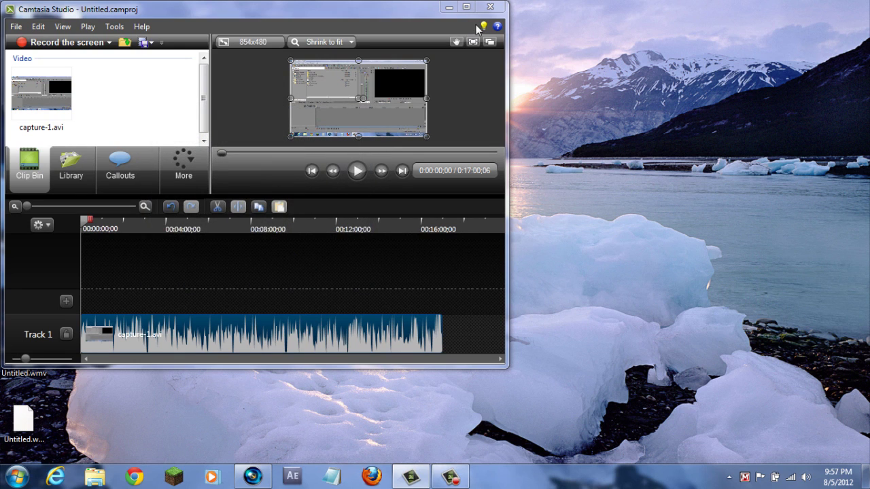
left_click(490, 7)
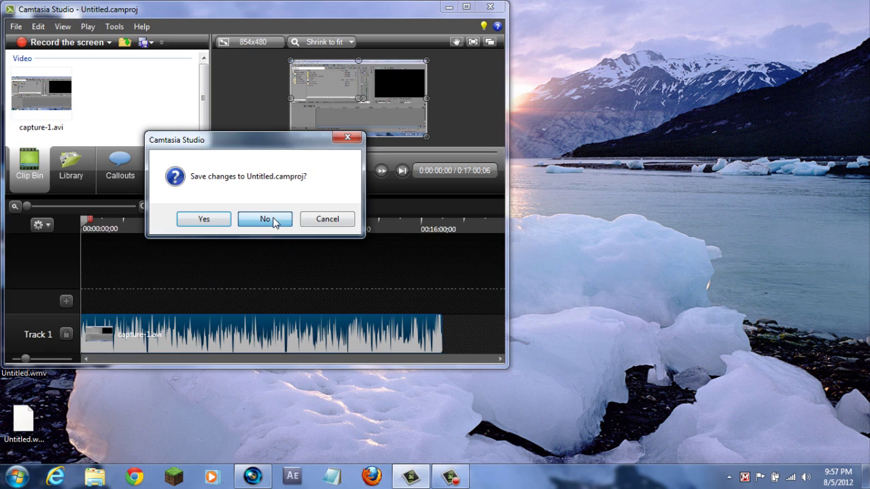
left_click(272, 219)
left_click(253, 476)
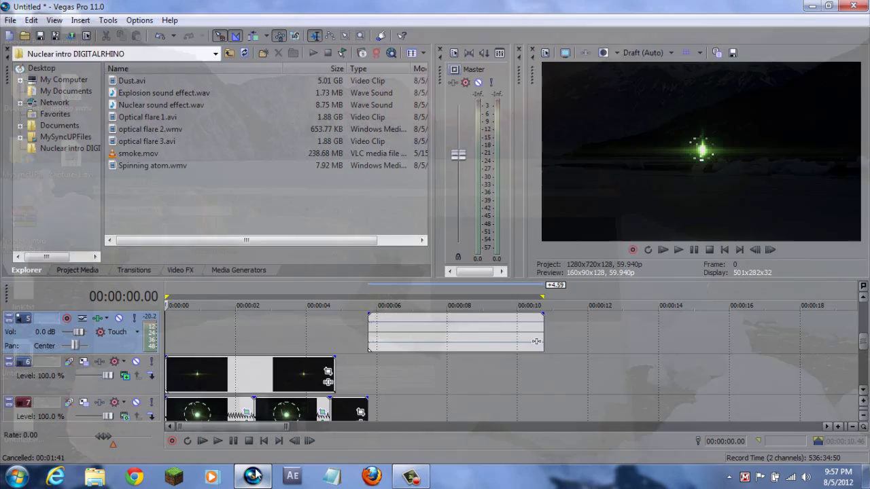
Step: Move the title clip from track 4 up onto track 3
left_click(369, 291)
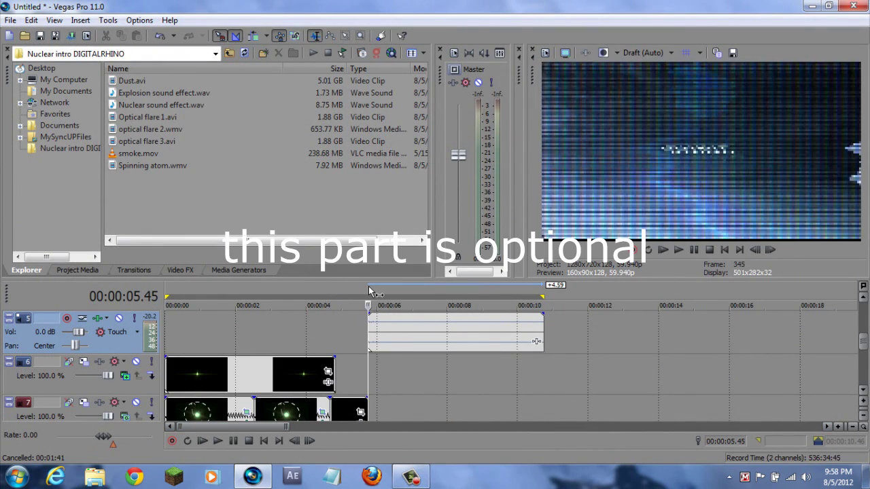
left_click(142, 82)
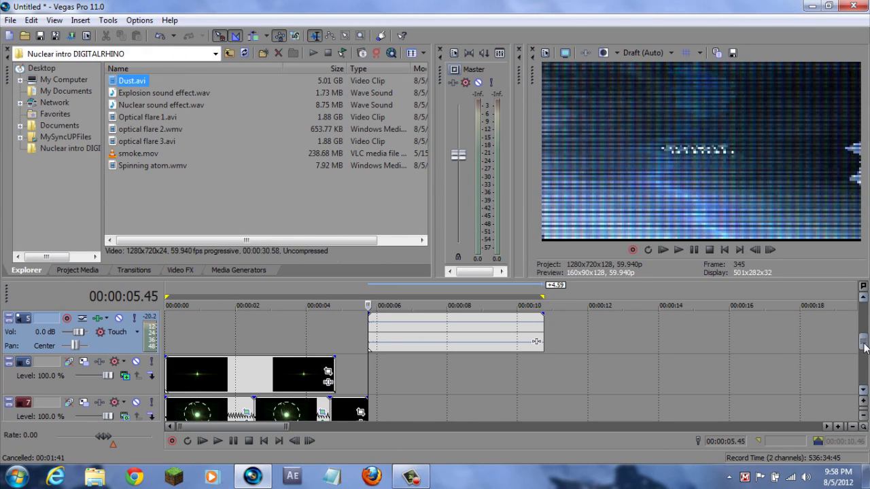
left_click_drag(864, 347, 865, 331)
left_click_drag(452, 413, 453, 361)
Step: Move the audio track above the emptied video track and select its event
scroll(98, 405, "down", 2)
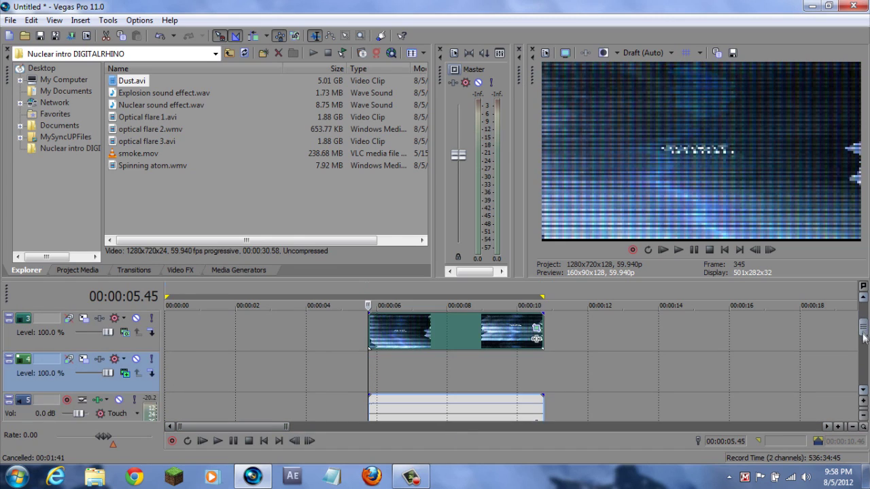
left_click(110, 381)
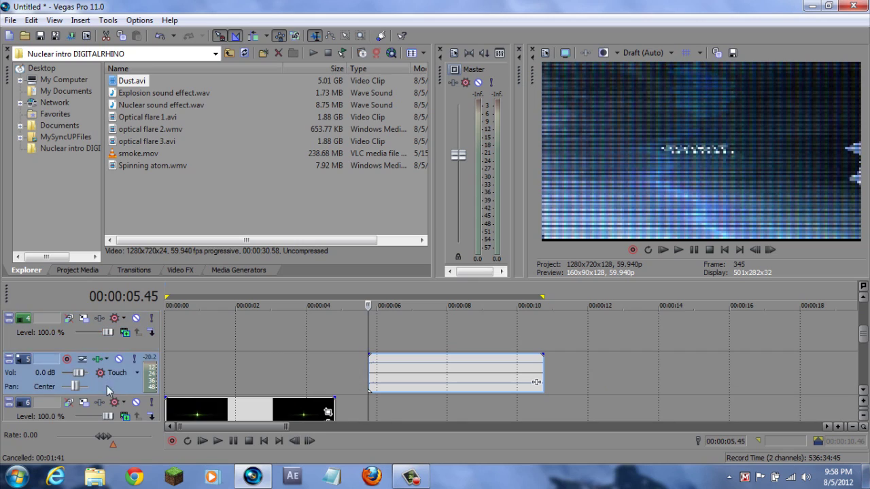
left_click_drag(108, 329, 121, 332)
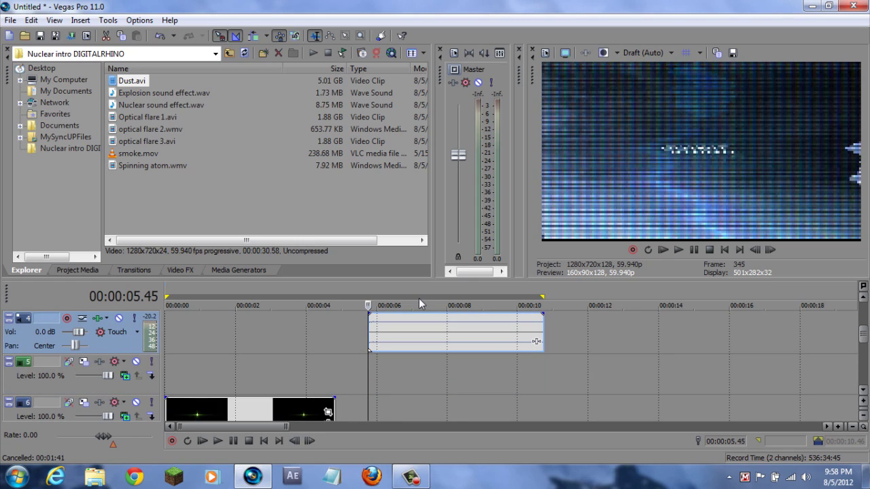
left_click(385, 292)
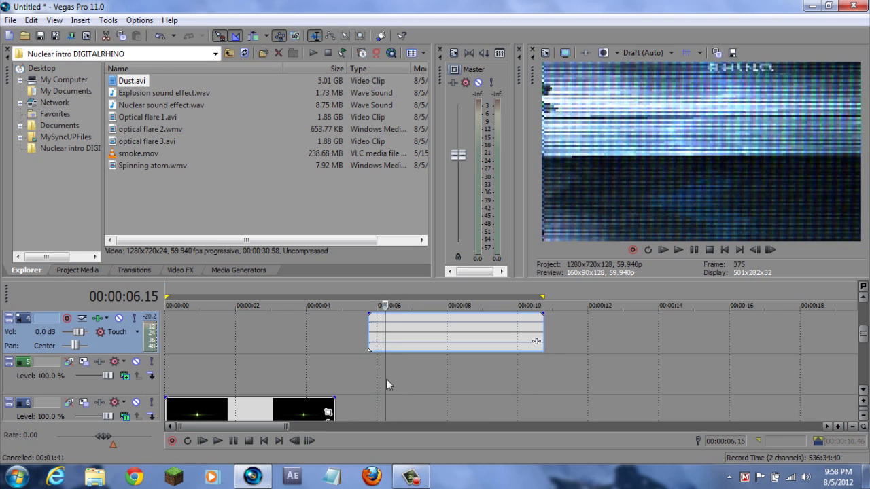
left_click(386, 333)
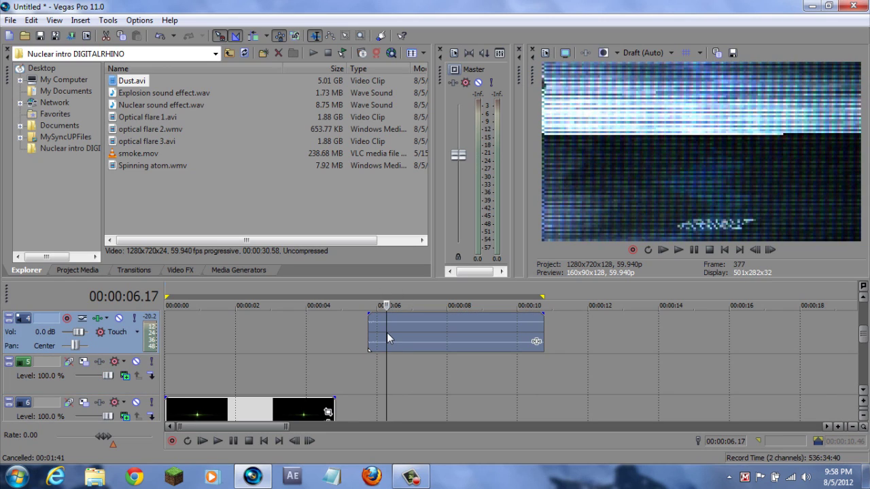
Step: Split the track 4 event at 7.5 s and place Dust.avi on a video track near 5.8 s
left_click_drag(387, 333, 441, 333)
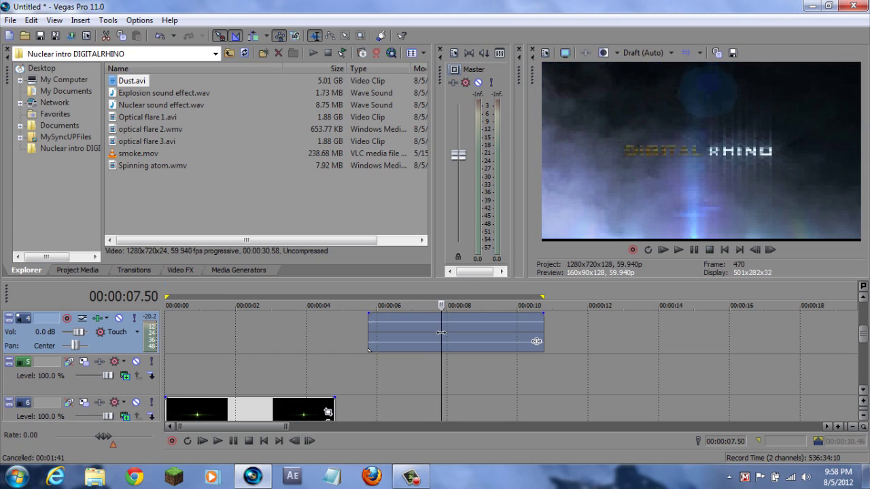
key("s")
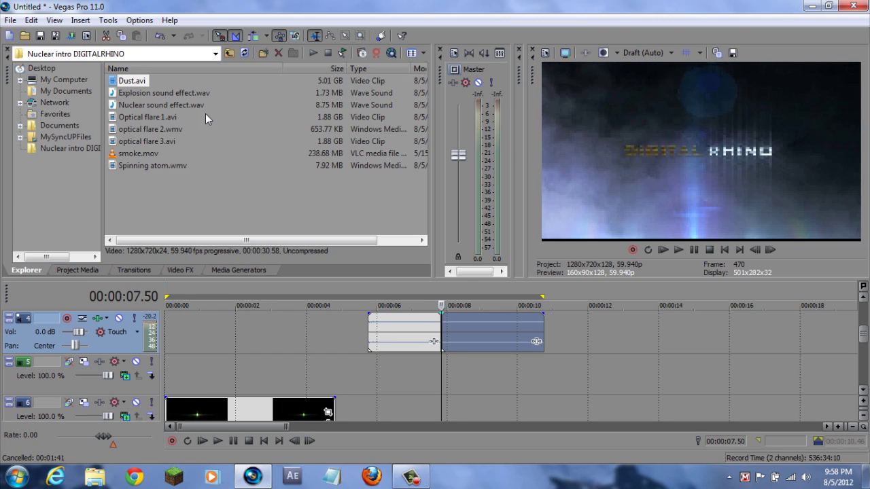
left_click_drag(139, 83, 481, 386)
left_click_drag(367, 377, 388, 354)
scroll(405, 292, "up", 3)
left_click(124, 373)
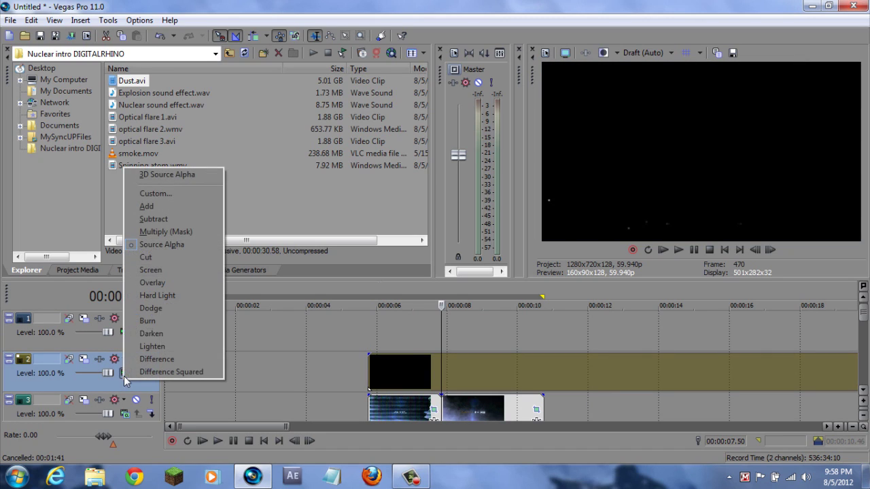
Step: Set the dust track's compositing mode to Add
left_click(140, 205)
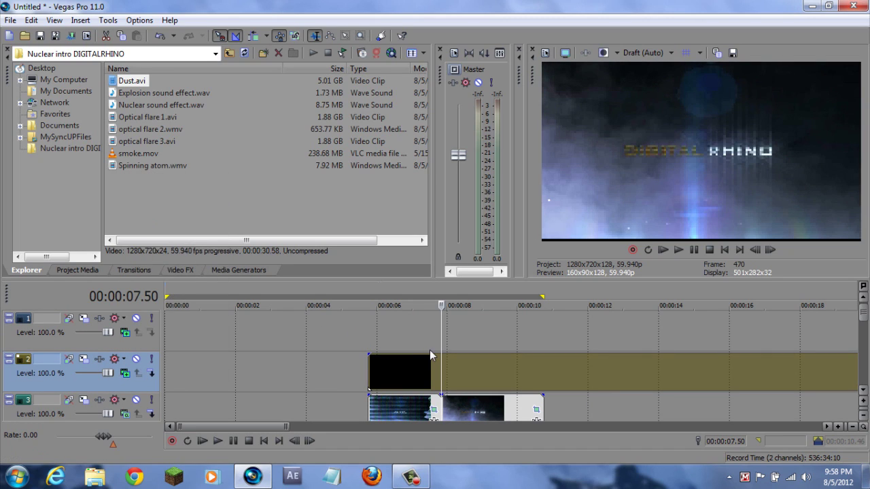
left_click_drag(440, 363, 480, 363)
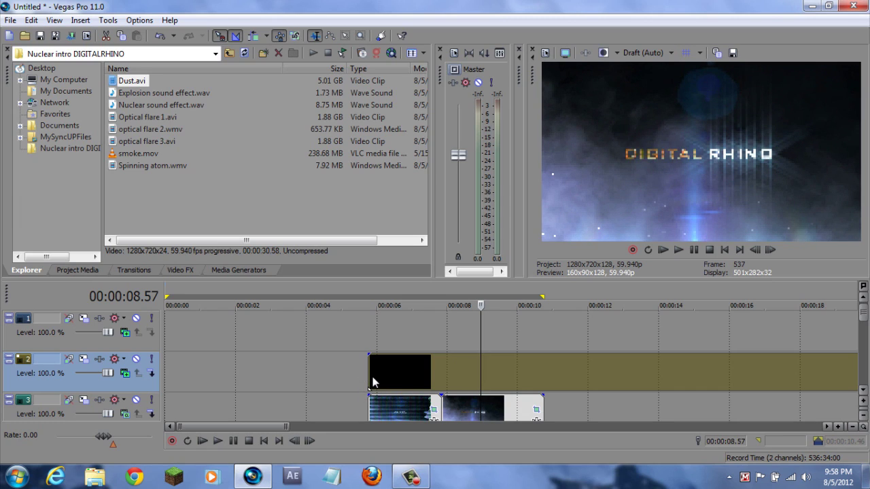
left_click_drag(370, 376, 426, 376)
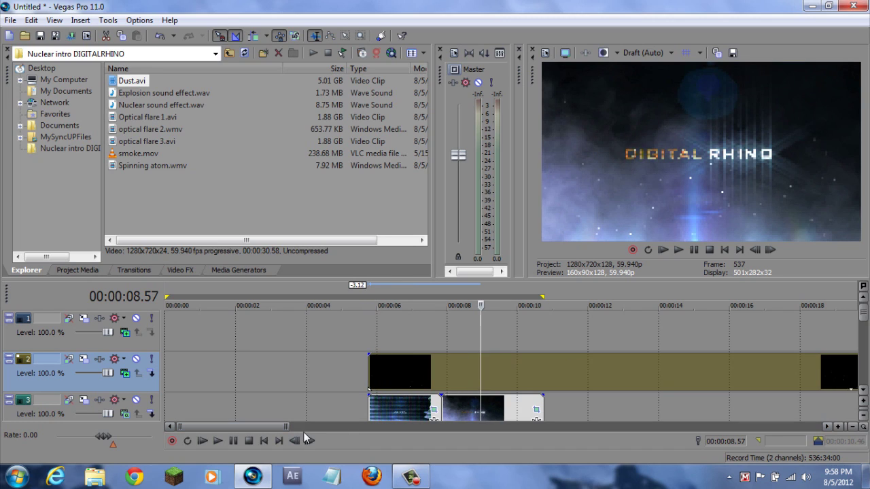
left_click_drag(290, 427, 438, 427)
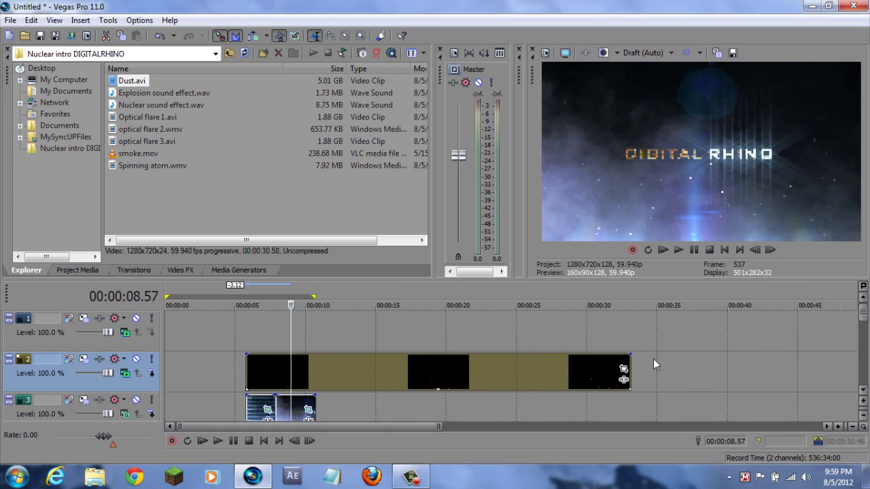
Step: Trim the dust clip to end near 10 s and split it at 7.5 s
left_click_drag(630, 358, 322, 379)
left_click(275, 370)
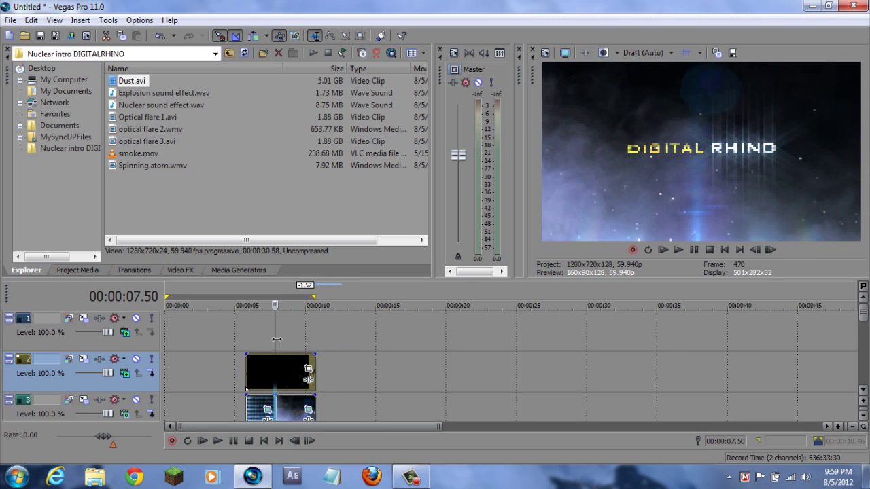
key("s")
left_click(263, 337)
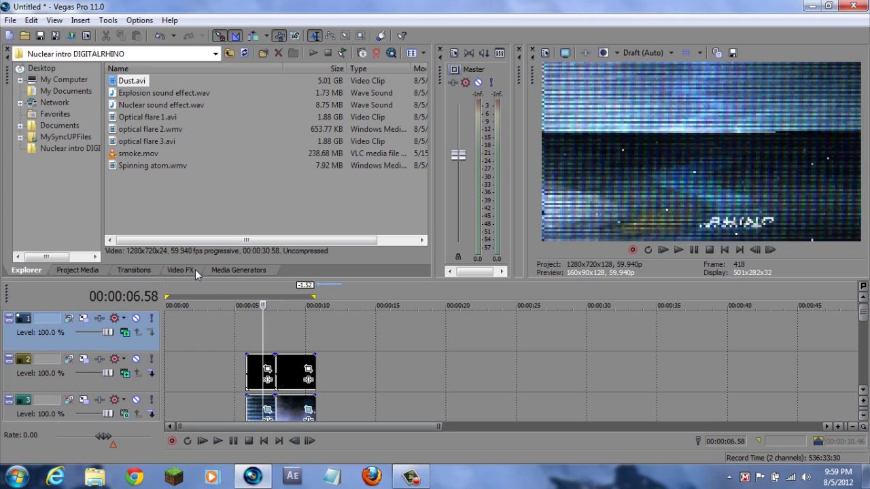
Step: Apply the TV Simulator Bad Sync preset to the first Dust clip
left_click(182, 270)
left_click_drag(253, 104, 264, 365)
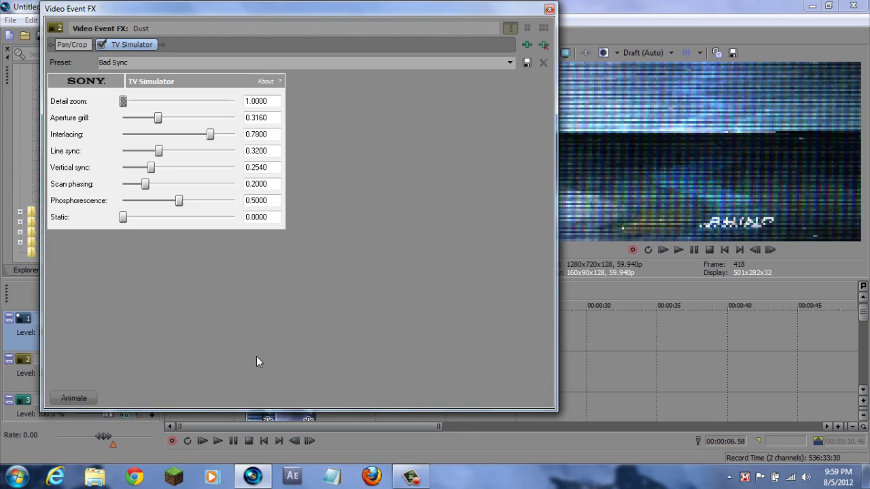
left_click(550, 8)
Step: Play from about 5.5 s to review the glitch through the DIGITAL RHINO title near 9 s
left_click(259, 322)
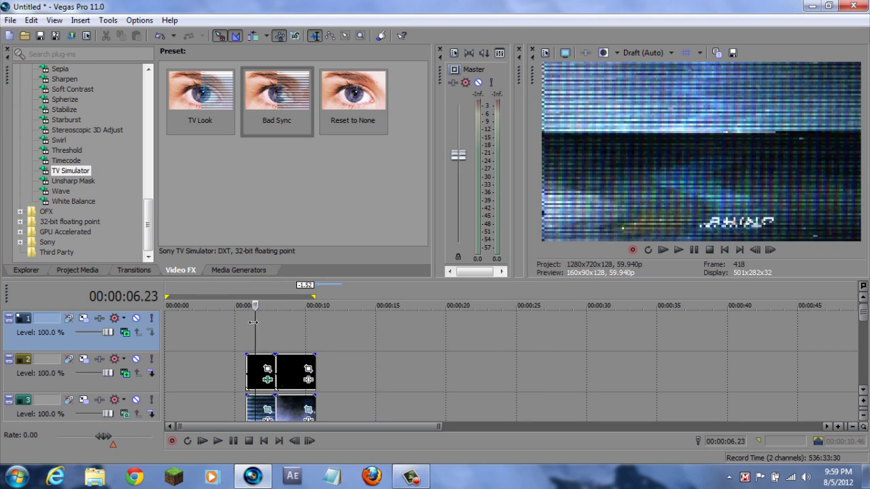
left_click(246, 333)
left_click(225, 447)
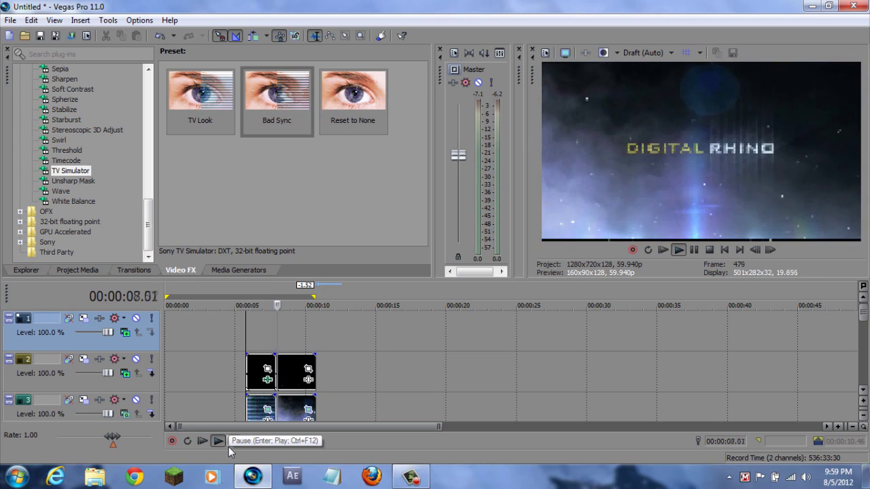
left_click(230, 446)
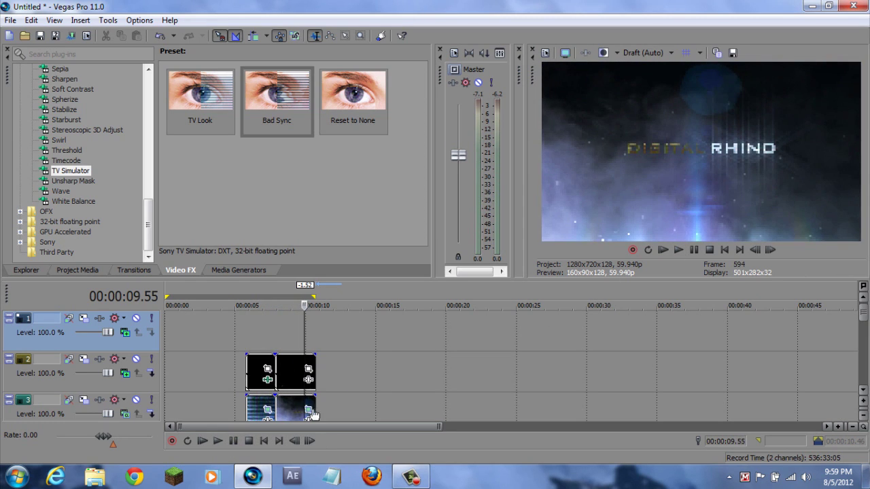
left_click(268, 411)
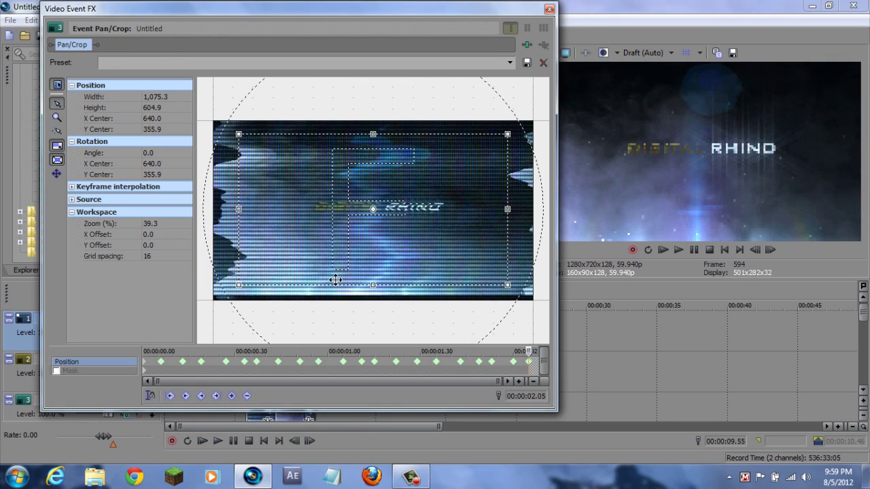
left_click(549, 9)
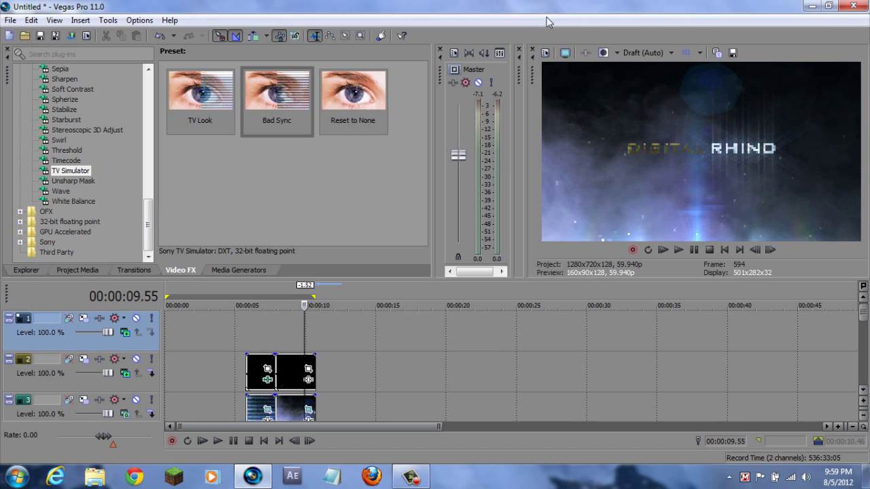
left_click(240, 444)
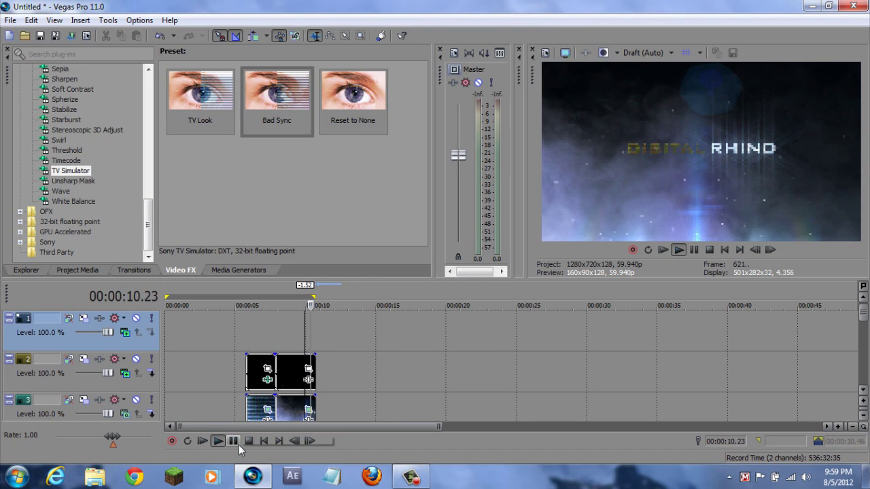
left_click(268, 331)
left_click_drag(266, 333, 305, 338)
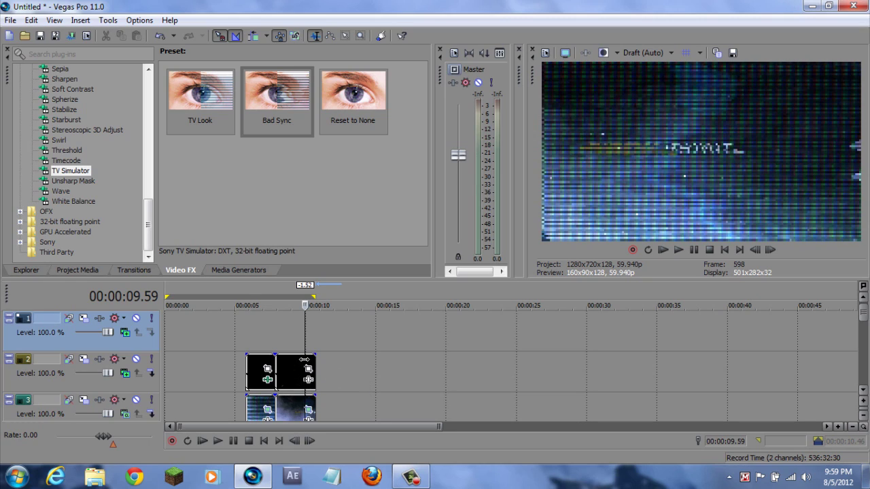
Step: Apply the TV Simulator TV Look preset to the second Dust clip
left_click(305, 365)
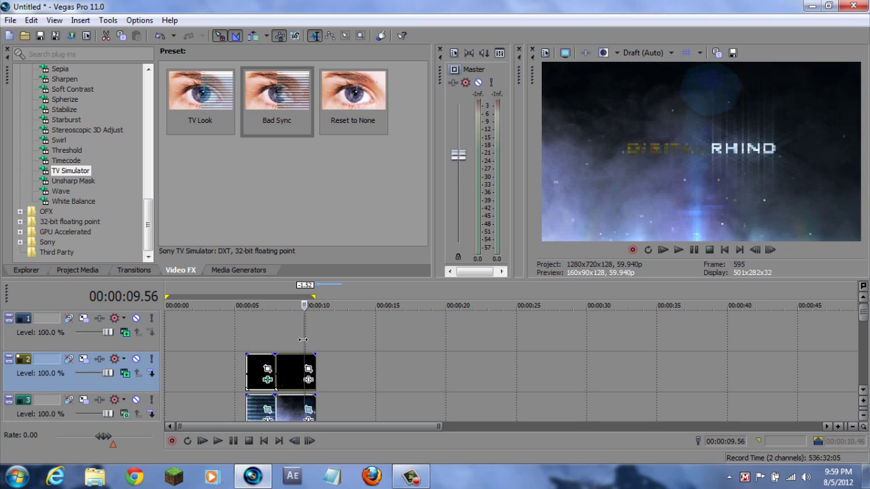
left_click(303, 339)
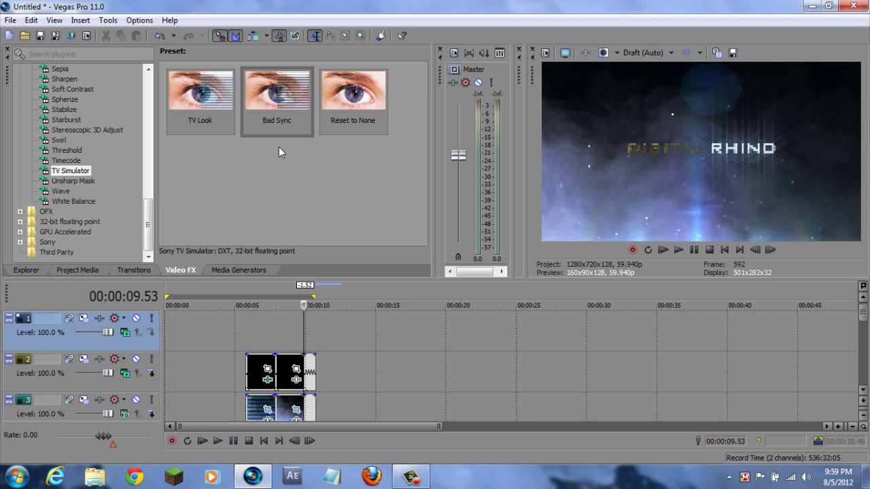
left_click_drag(201, 92, 306, 368)
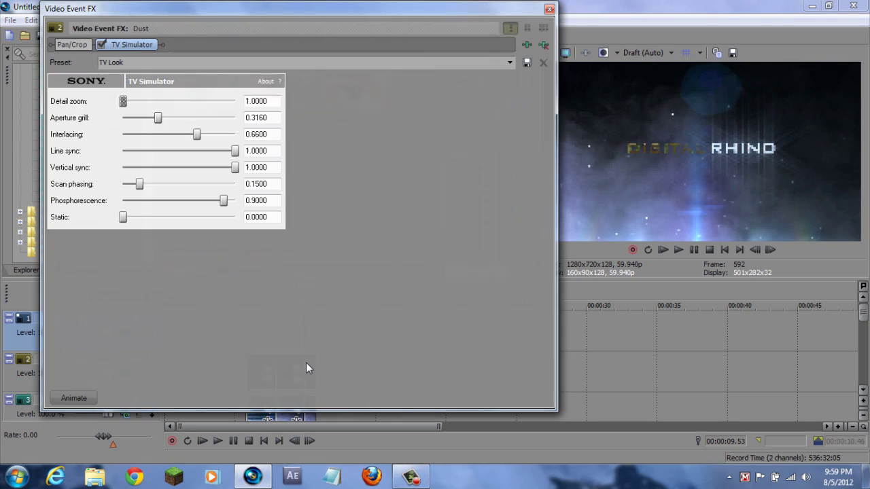
left_click(549, 9)
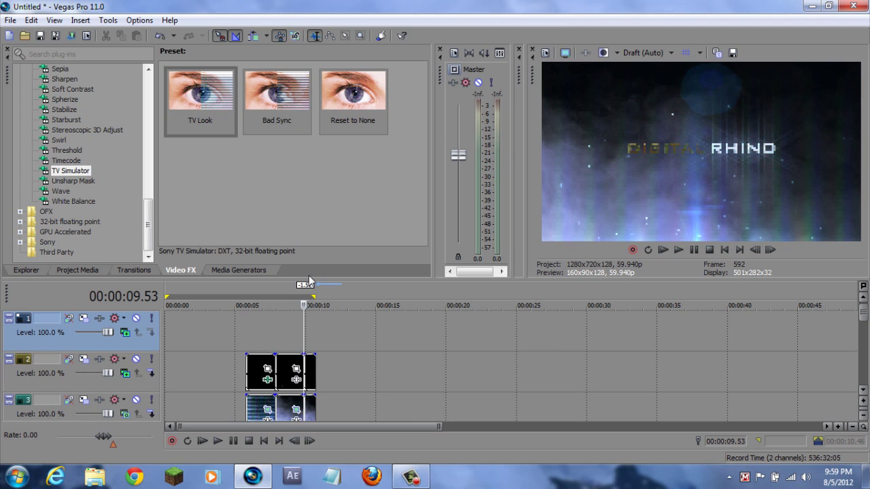
Step: Play the intro from about 5.5 s to review both glitches, then rewind to the start
left_click(251, 289)
left_click(246, 291)
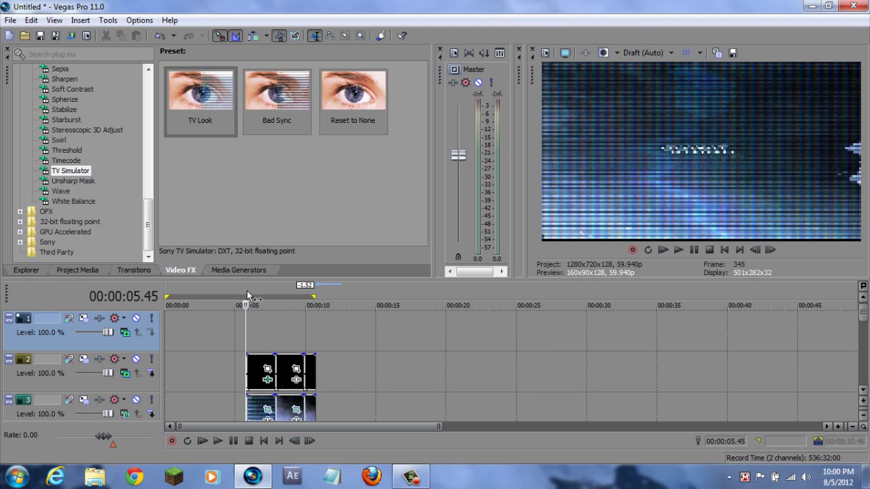
key("space")
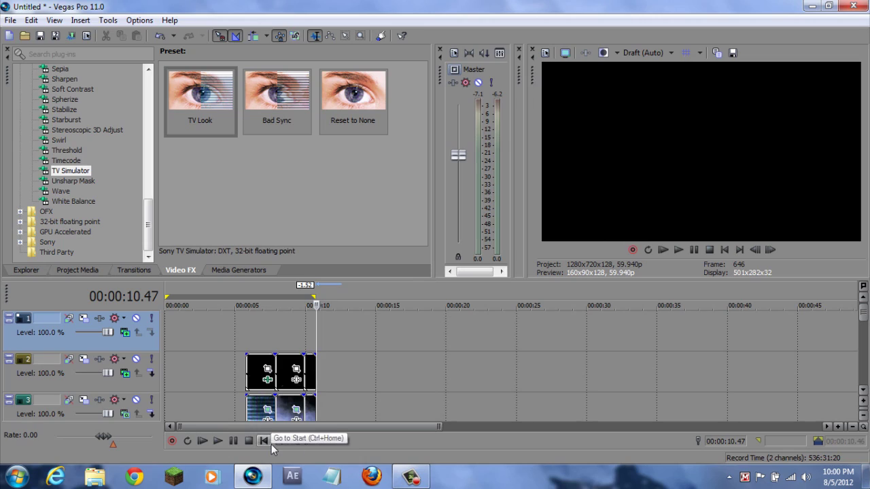
left_click(267, 442)
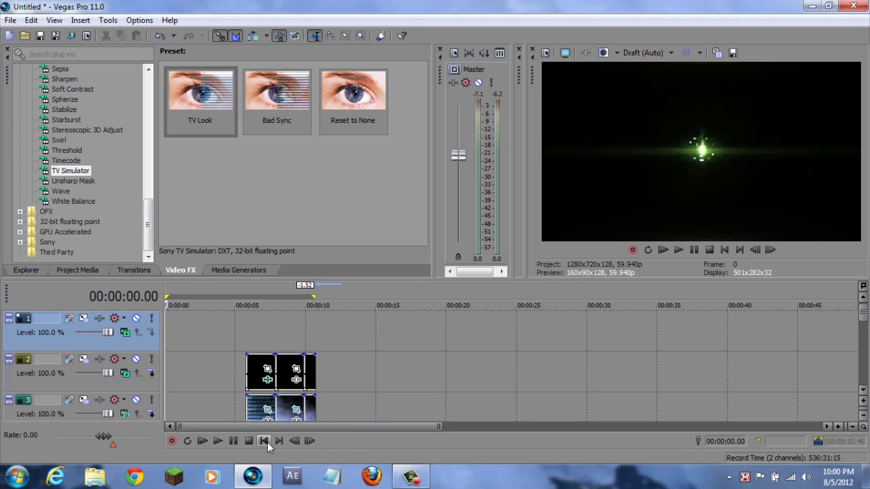